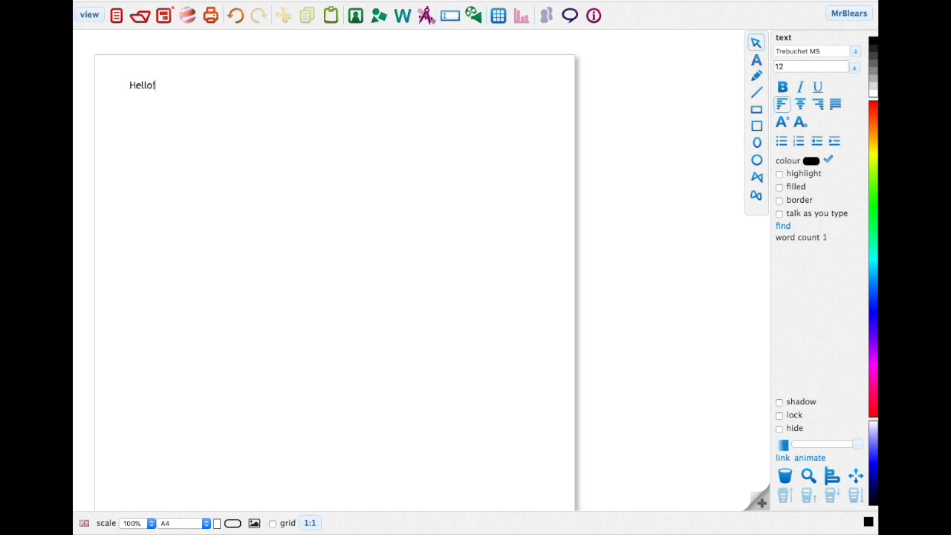
Step: Finish the greeting as "Hello!" and add the sentence "I can type wherever I want to." right of the page's centre
type("!")
left_click(424, 229)
type("I can type wherever I want to.")
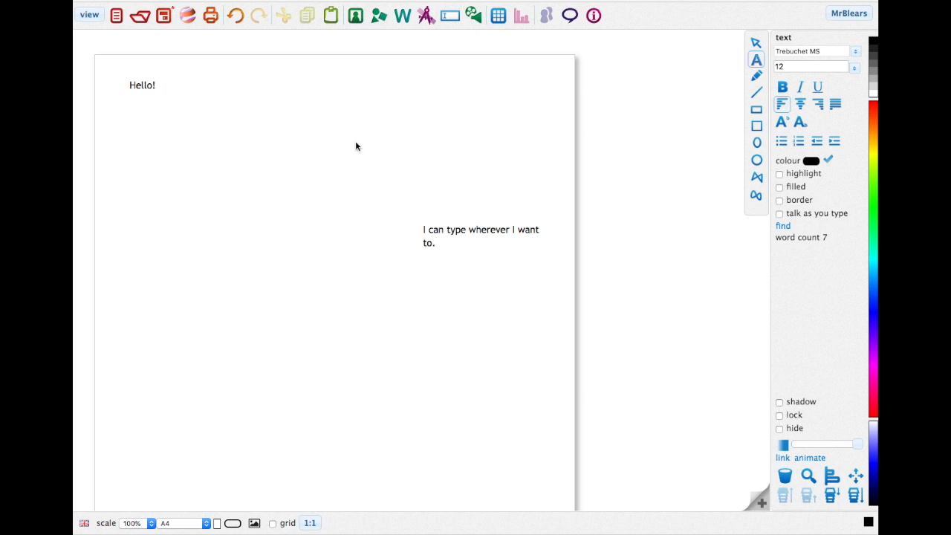
Step: Select the whole sentence "I can type wherever I want to." and open the collection of additional web fonts for it
left_click_drag(436, 244, 422, 233)
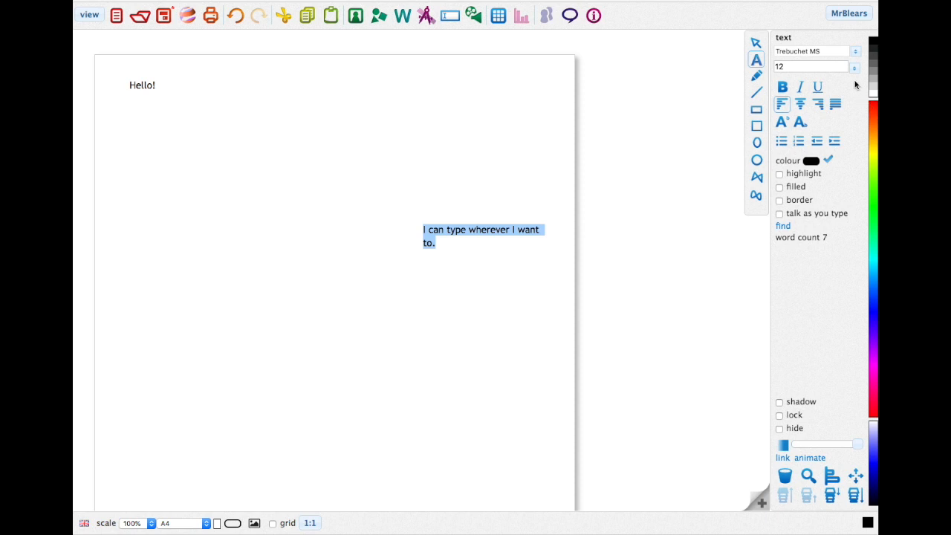
left_click(856, 53)
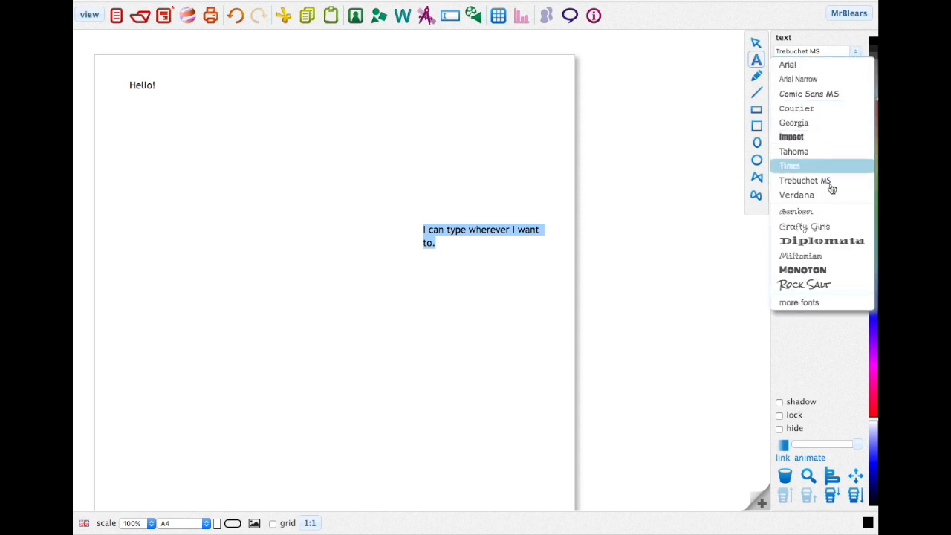
left_click(827, 304)
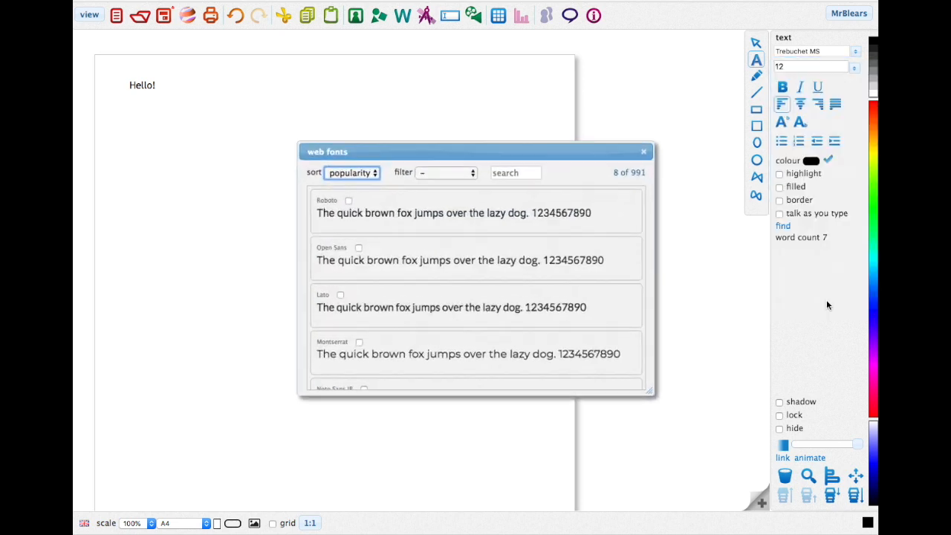
scroll(476, 208, "down", 3)
scroll(478, 208, "up", 3)
scroll(478, 207, "up", 1)
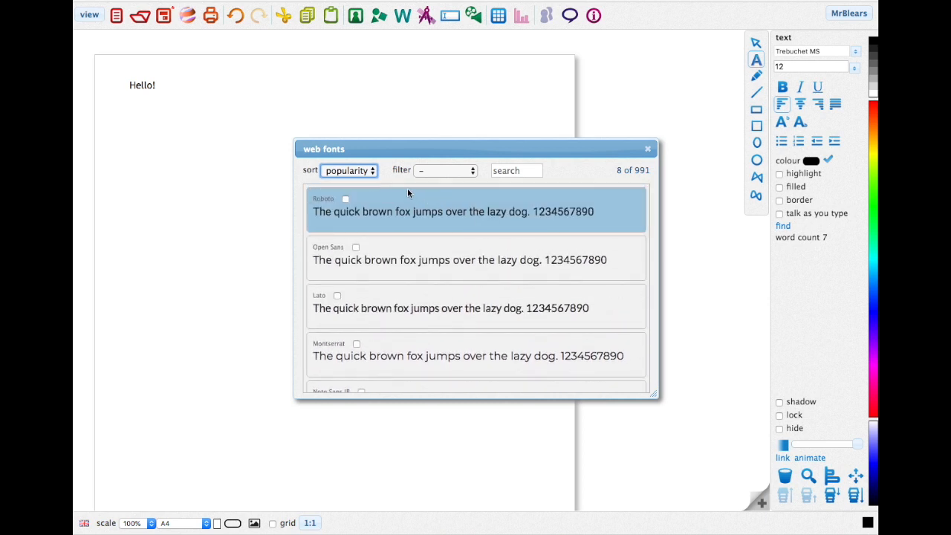
Step: Sort the web fonts a-z, apply Akronim to the selected sentence and close the font collection
left_click(359, 171)
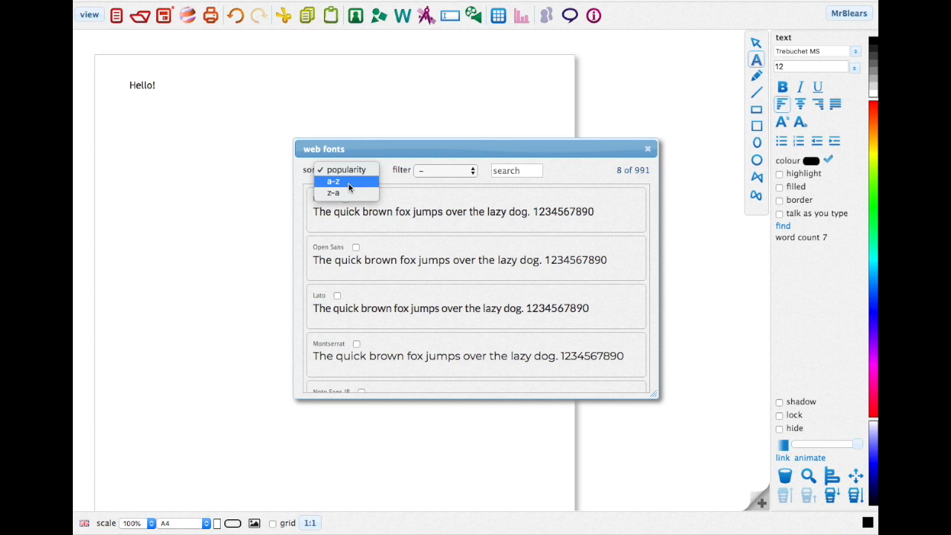
left_click(343, 181)
scroll(491, 225, "down", 3)
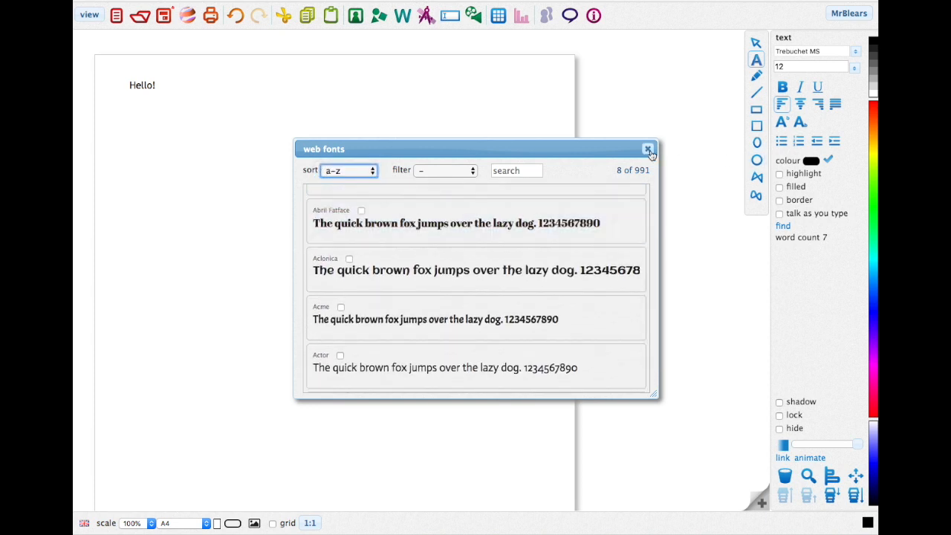
scroll(599, 222, "down", 8)
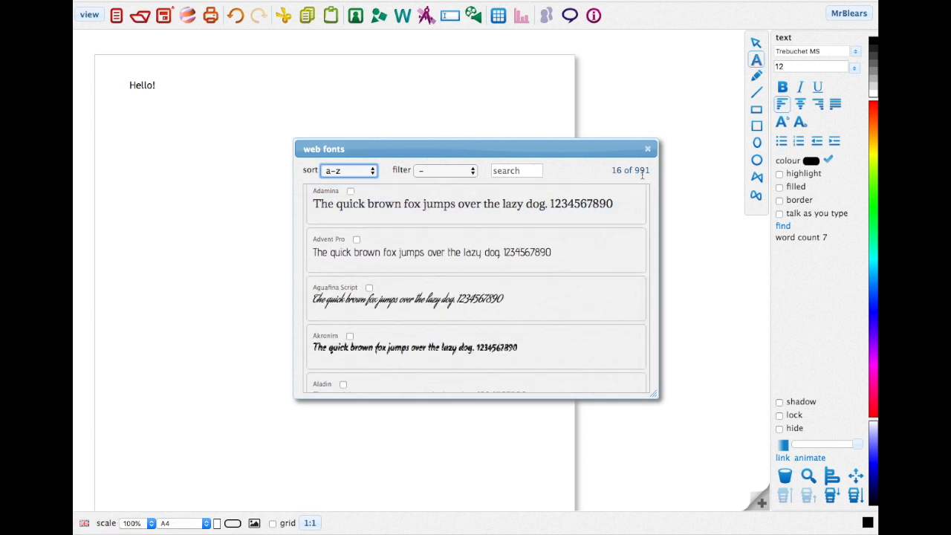
scroll(629, 212, "down", 3)
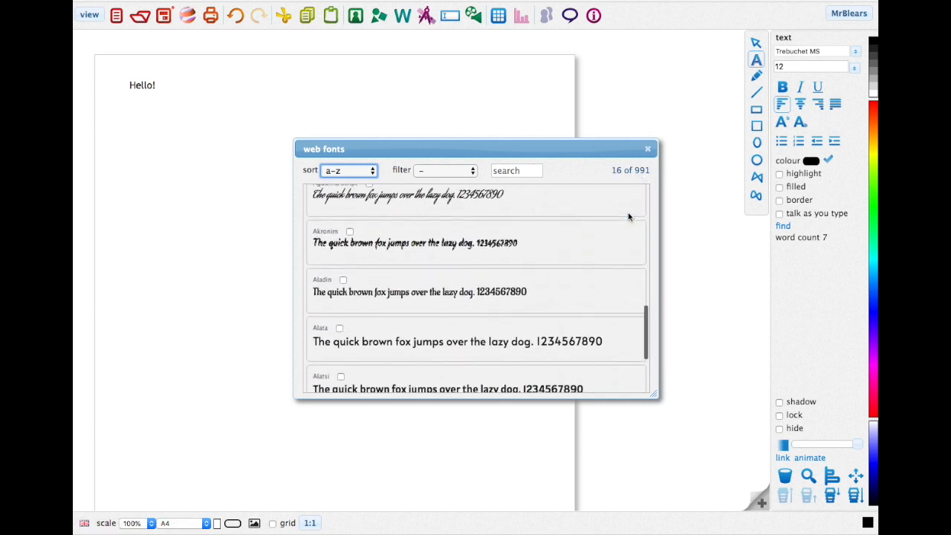
left_click(545, 202)
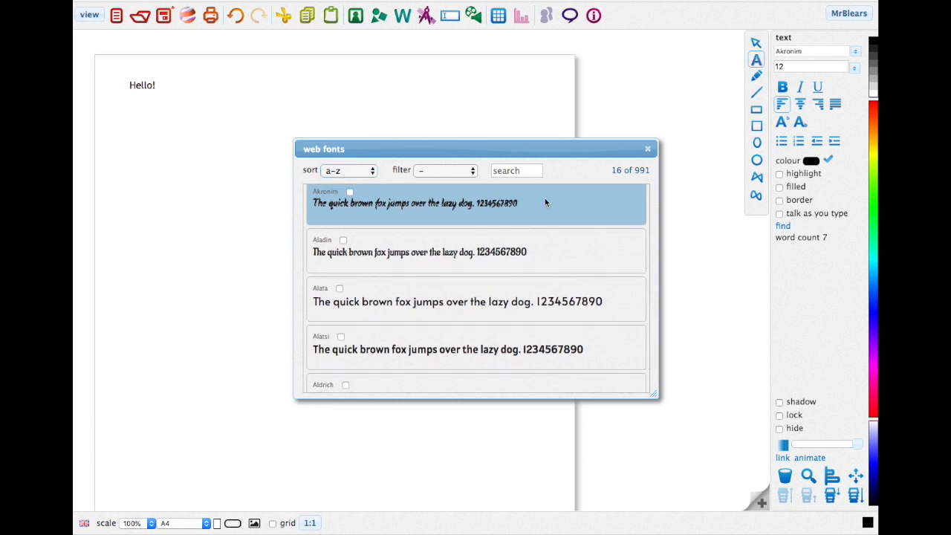
left_click(648, 150)
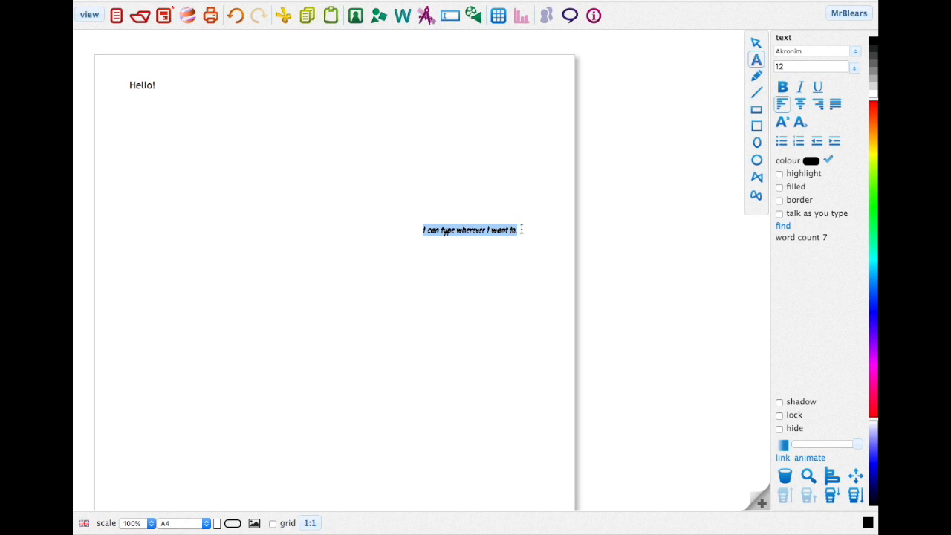
Step: Set the font size of the selected sentence to 20, undoing any accidental deletion of its text
left_click(854, 68)
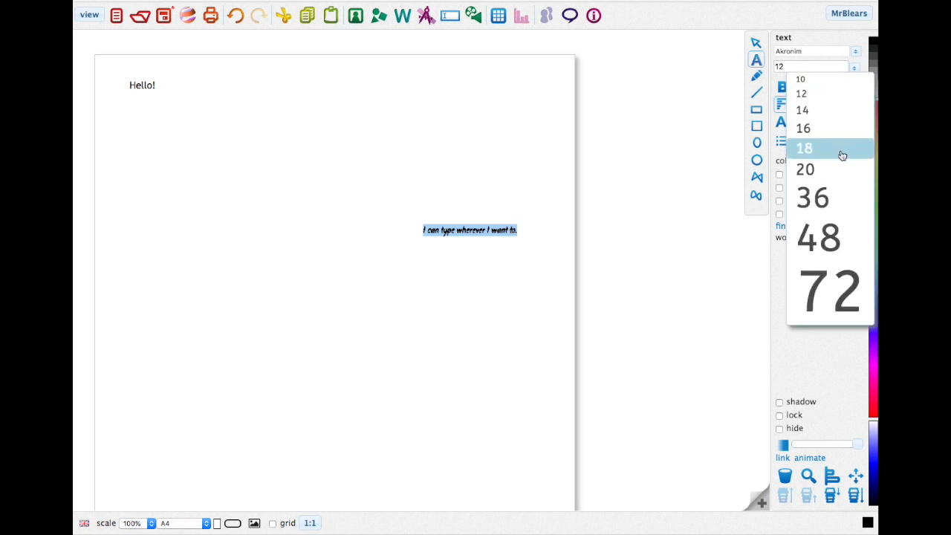
left_click(804, 67)
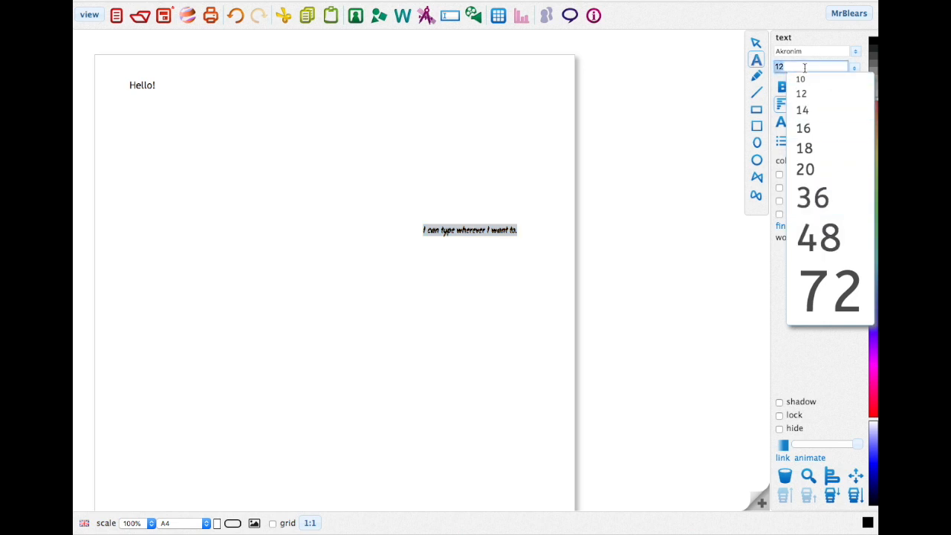
type("20")
key("Return")
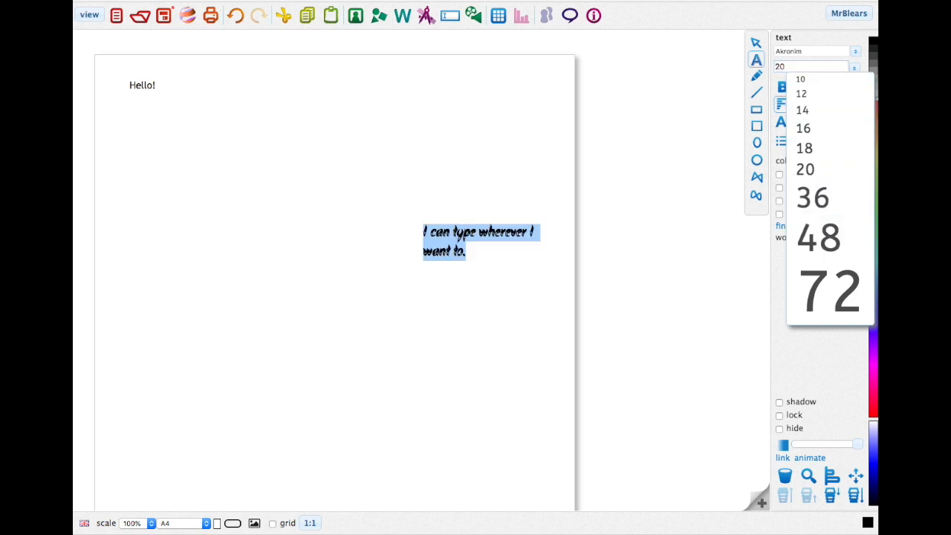
key("BackSpace")
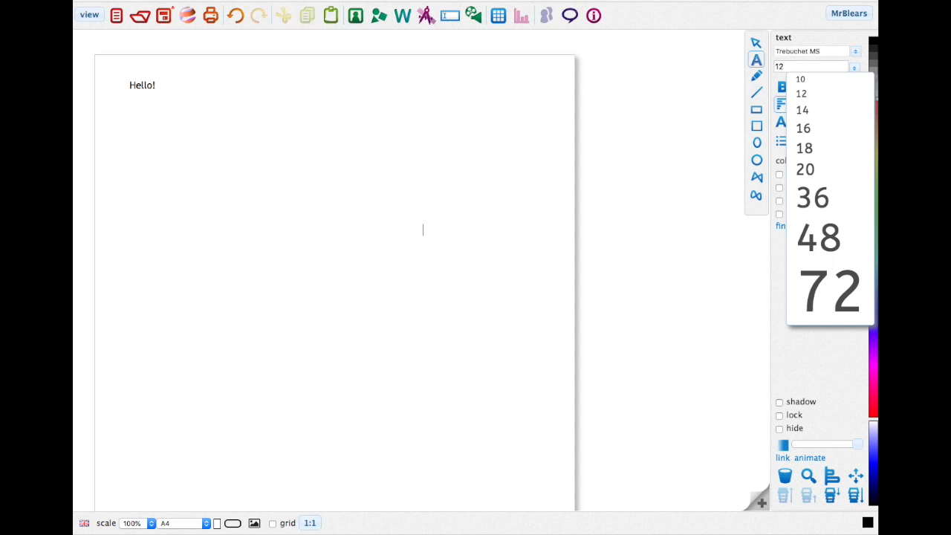
left_click(246, 17)
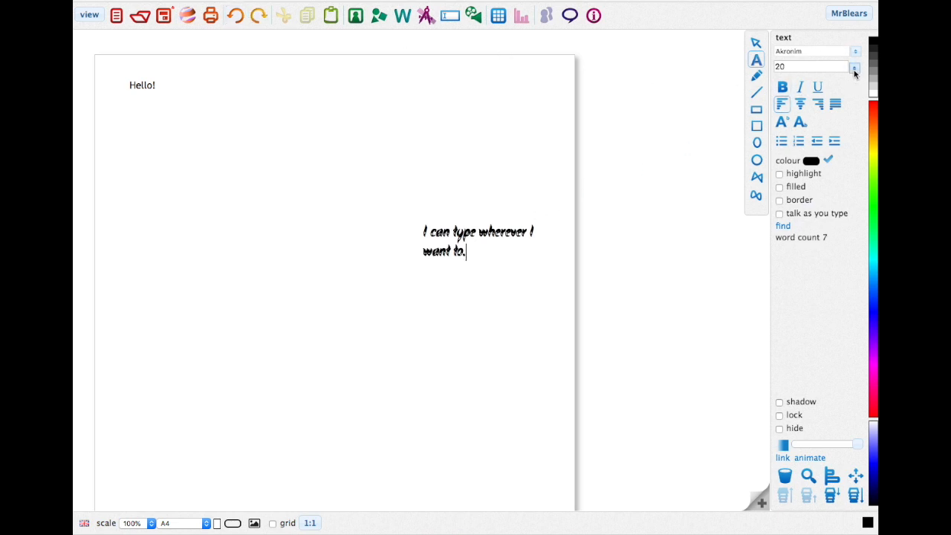
Step: Try to set the font size of the sentence to 34, and undo the last change
left_click_drag(466, 252, 422, 232)
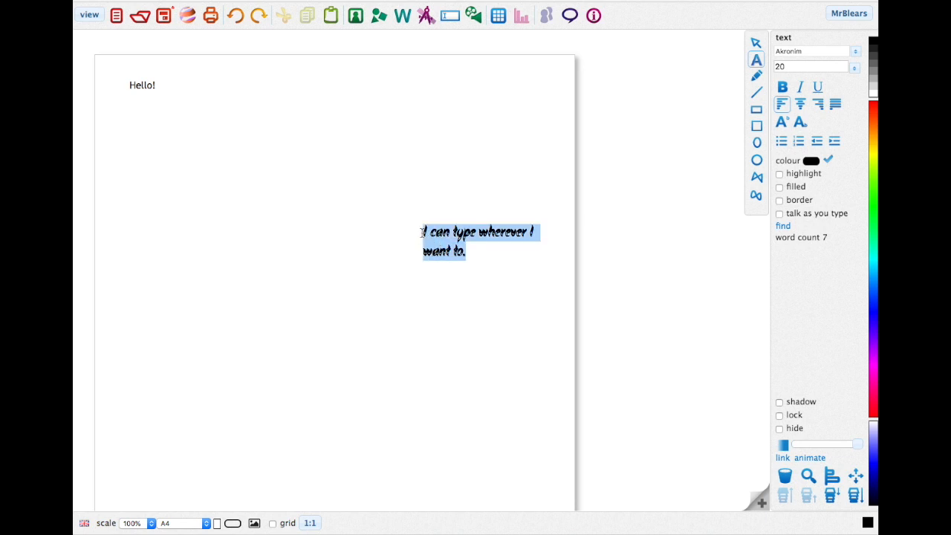
left_click(802, 68)
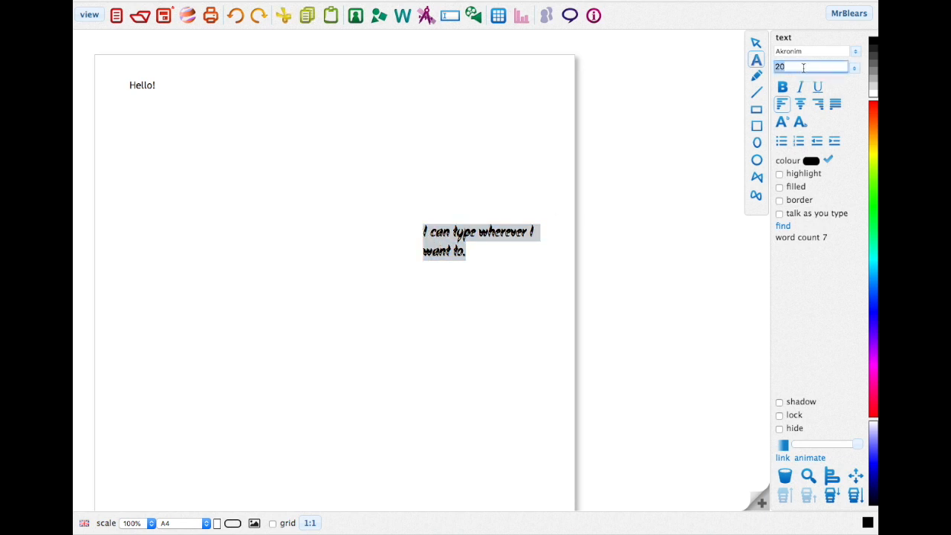
type("34")
key("Return")
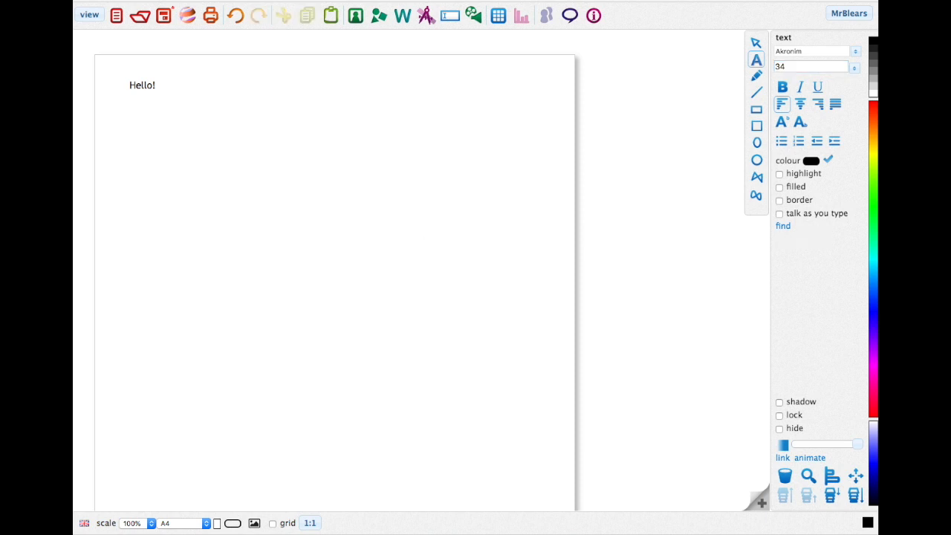
left_click(235, 17)
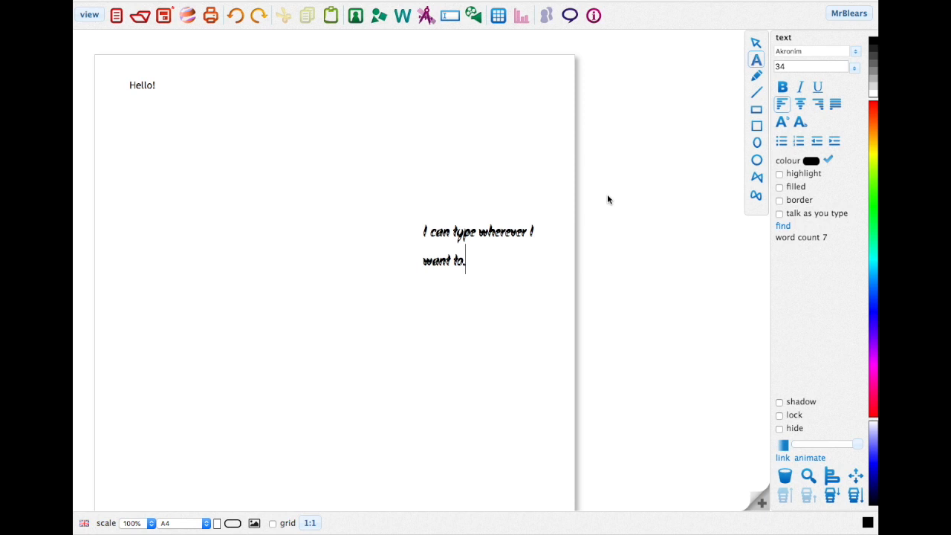
Step: Try to make the sentence bold, italic and underlined
left_click_drag(471, 257, 399, 232)
left_click(781, 87)
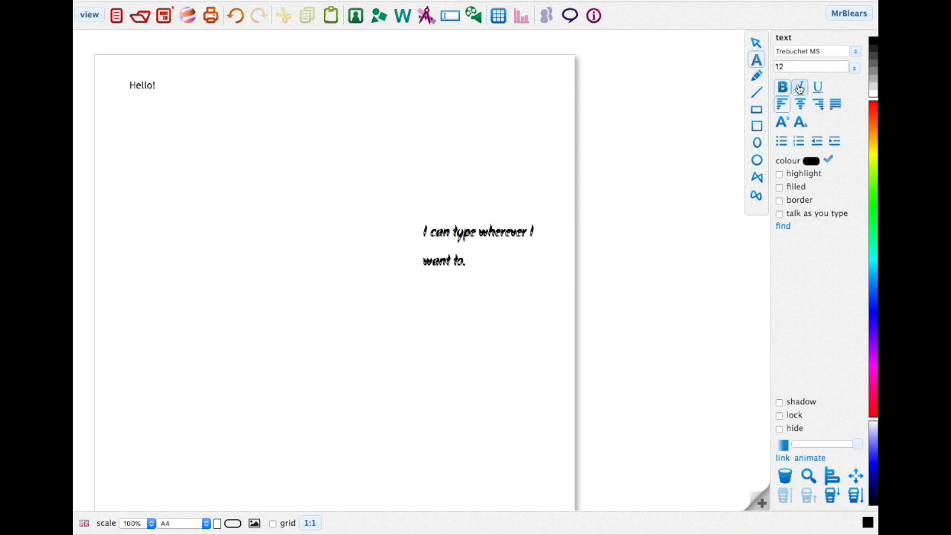
left_click(799, 88)
left_click(818, 89)
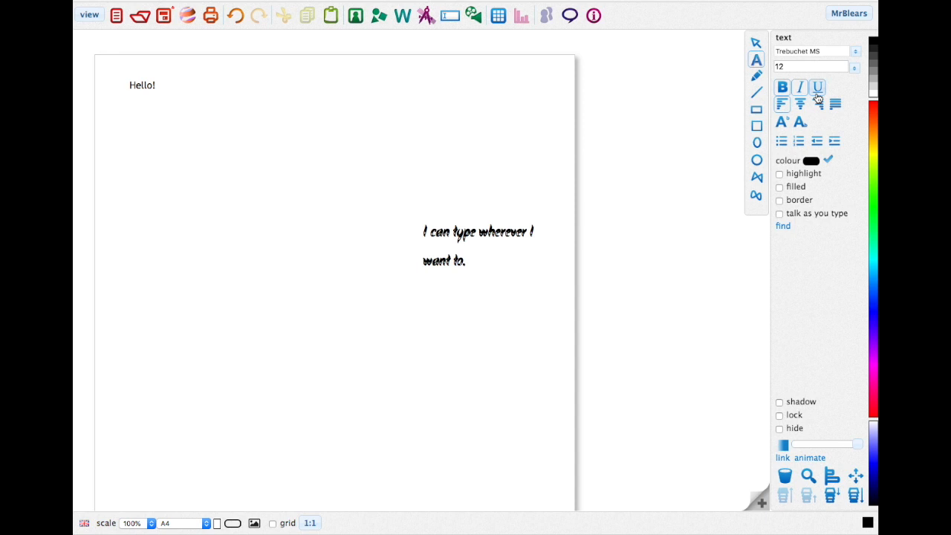
Step: Select the whole Akronim sentence and format it as italic, underlined and bold
left_click_drag(475, 259, 424, 227)
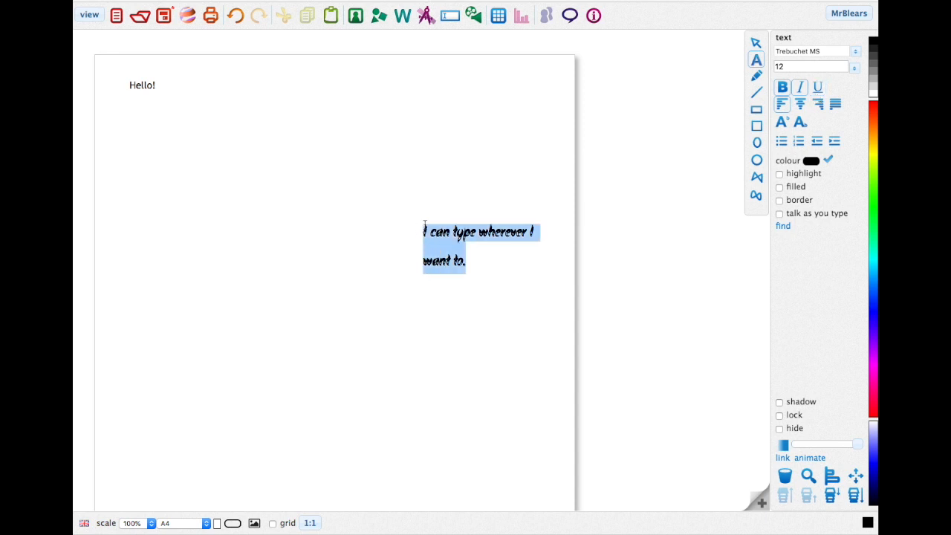
left_click(798, 90)
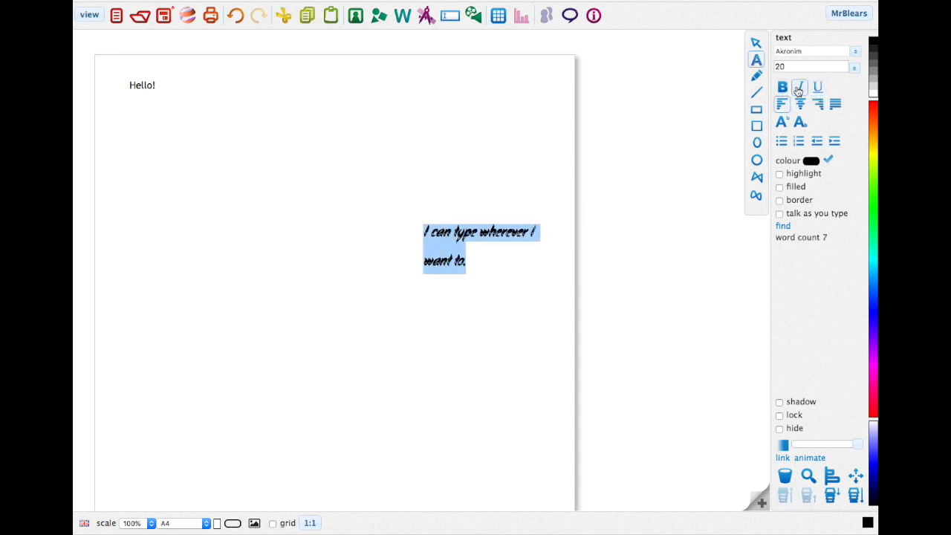
left_click(820, 89)
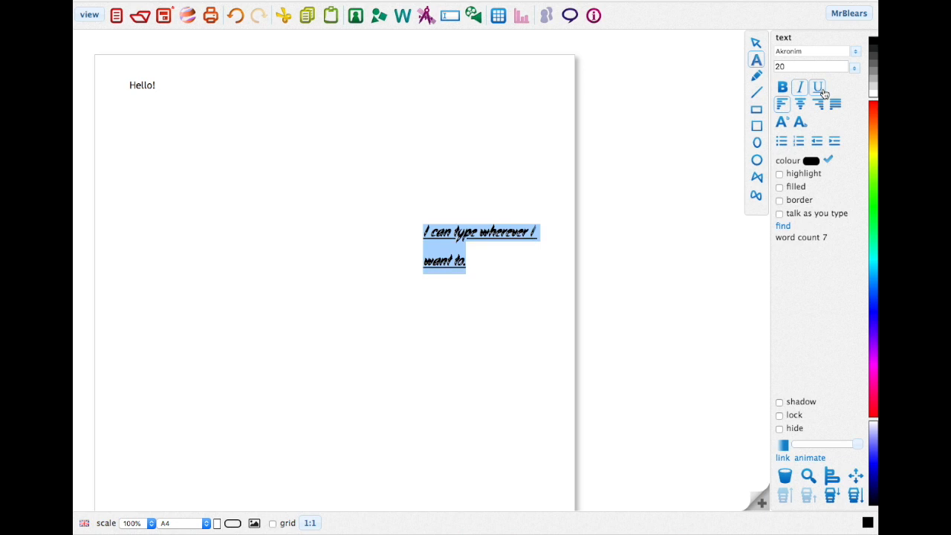
left_click(783, 89)
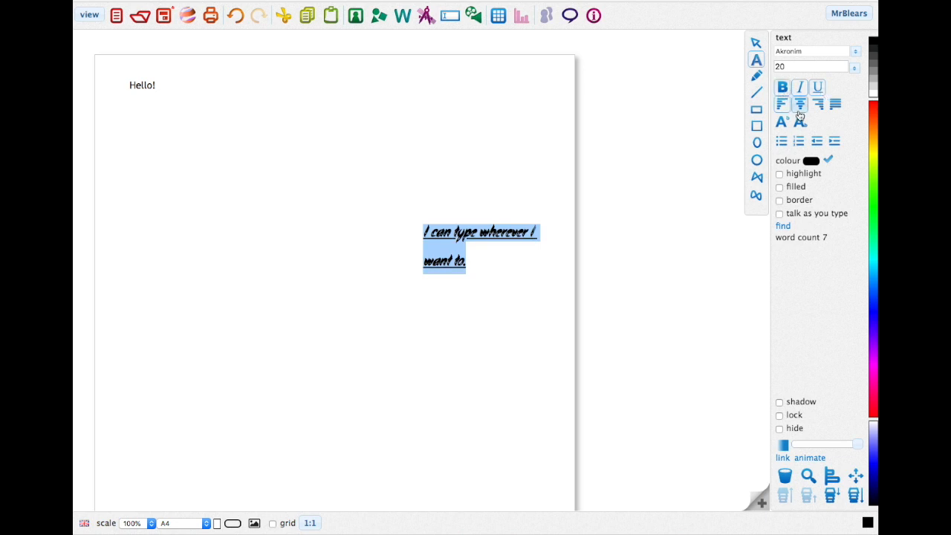
Step: Try centre and right alignment on the selected sentence, and finish with justified alignment
left_click(801, 110)
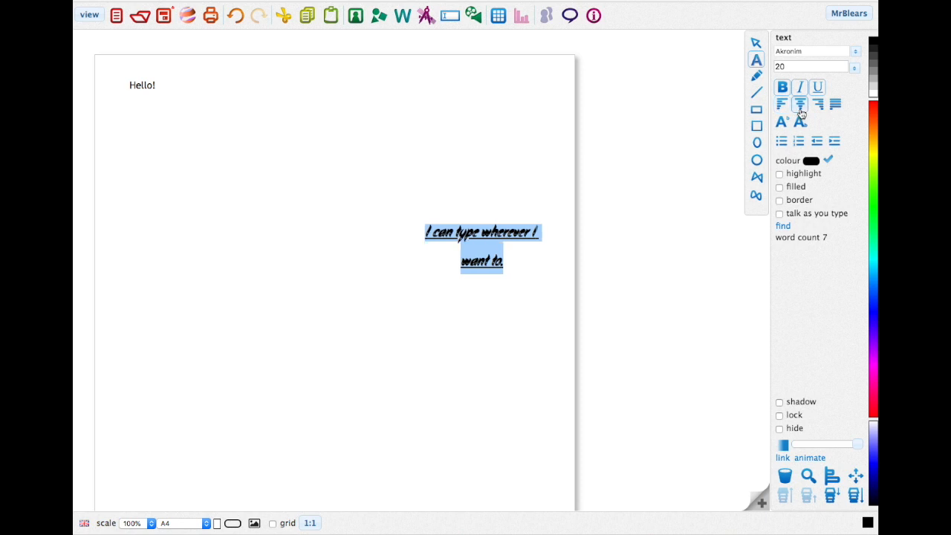
left_click(816, 108)
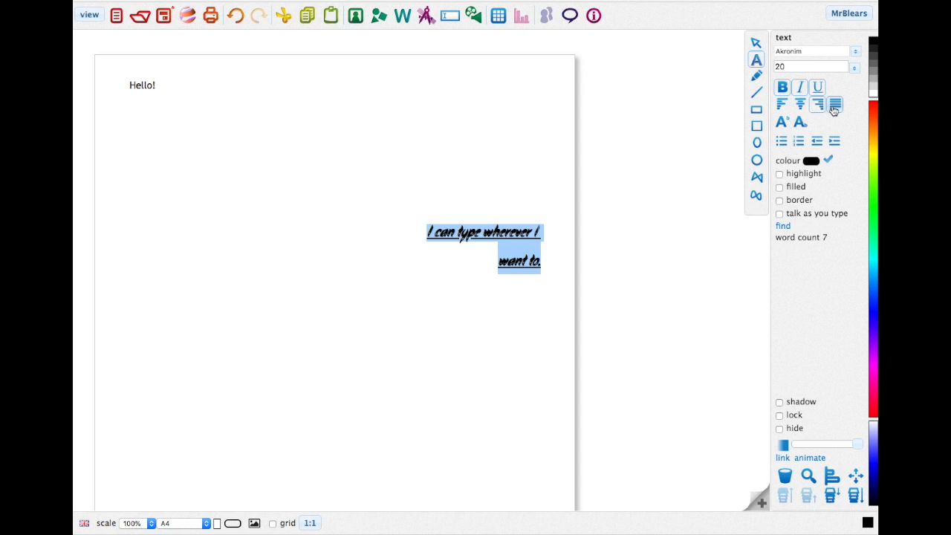
left_click(835, 106)
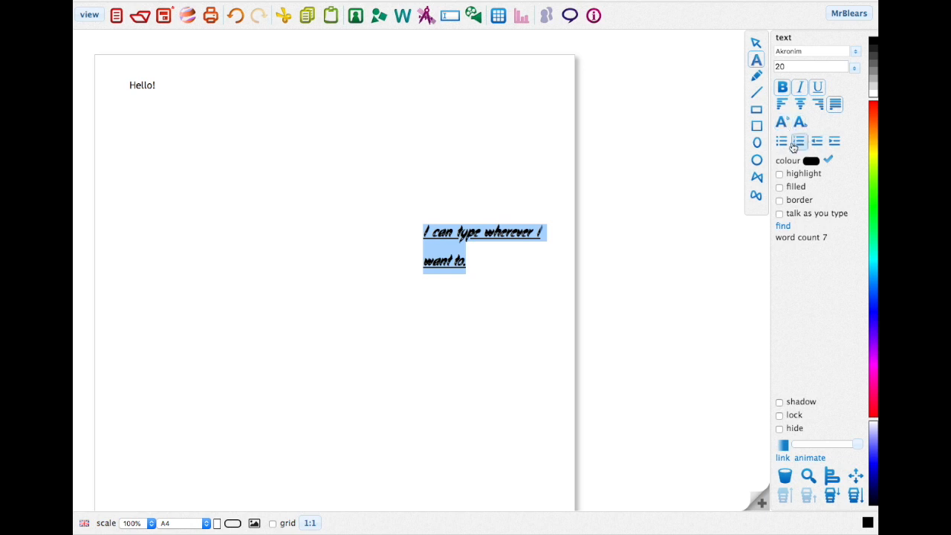
Step: Try bulleted, numbered and indented formatting on the selected sentence, removing each one again
left_click(785, 144)
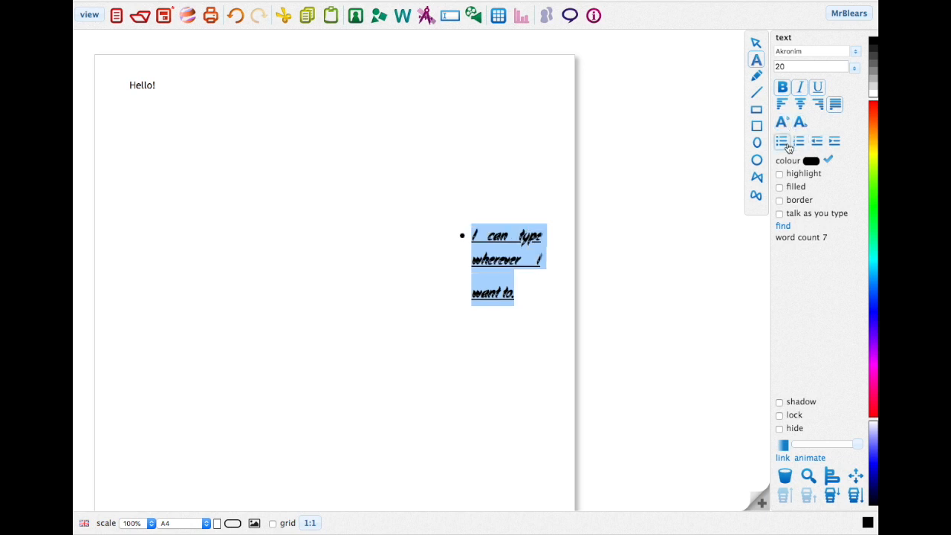
left_click(787, 145)
left_click(800, 146)
left_click(800, 145)
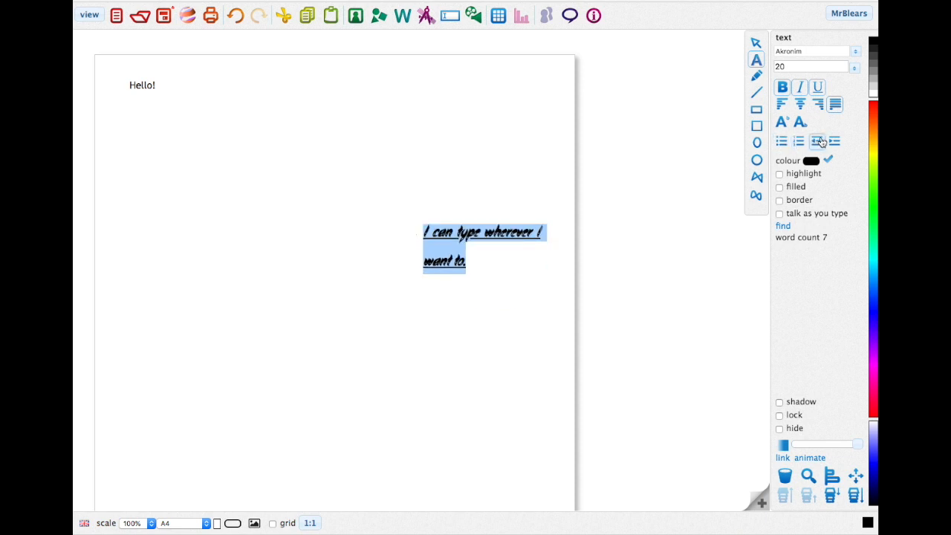
left_click(835, 143)
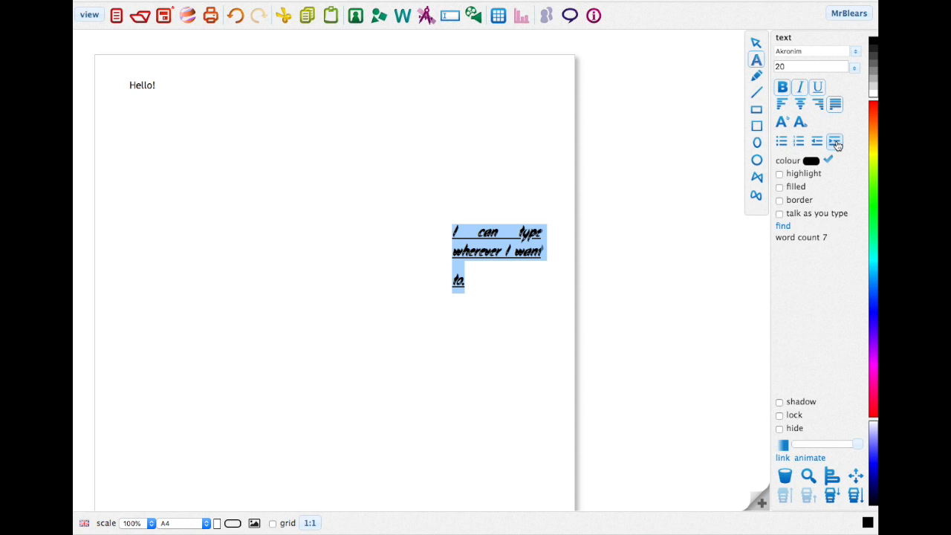
left_click(816, 142)
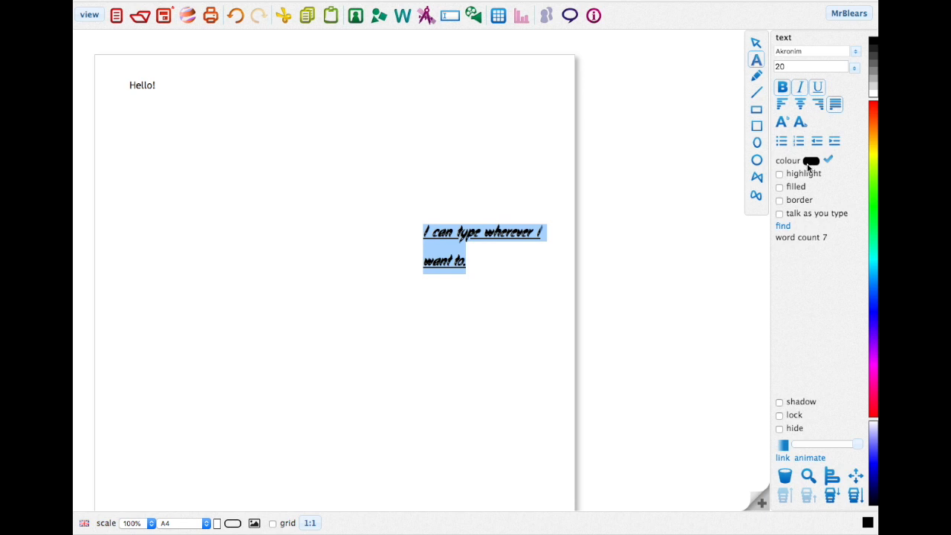
Step: Colour the selected sentence's text red and apply a highlight behind it
left_click_drag(874, 109, 875, 416)
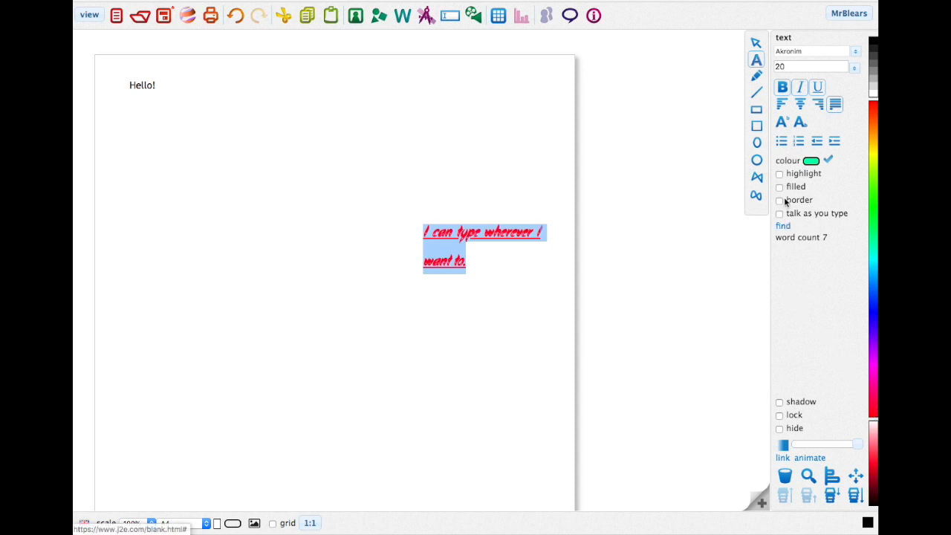
left_click(780, 176)
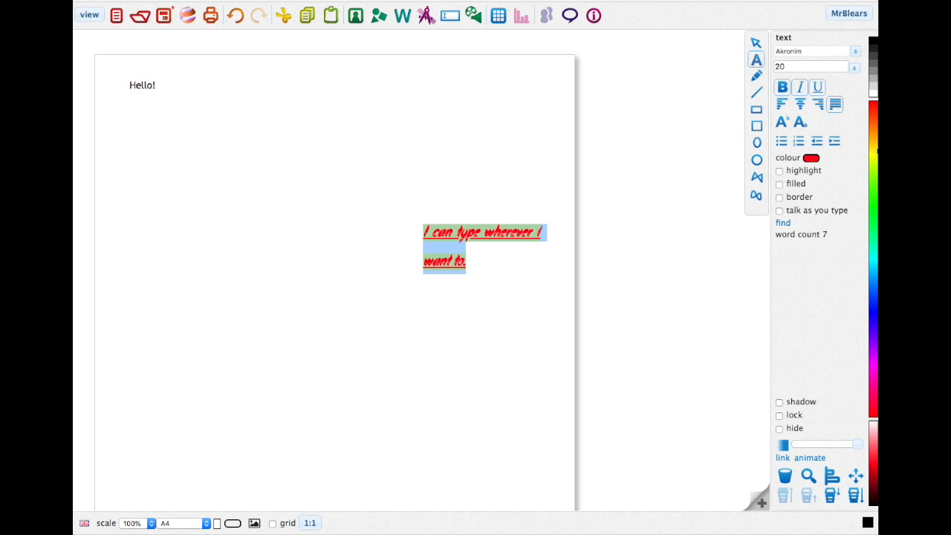
Step: Try other highlight colours on the selected sentence and switch its fill on and off again
left_click_drag(875, 154, 877, 251)
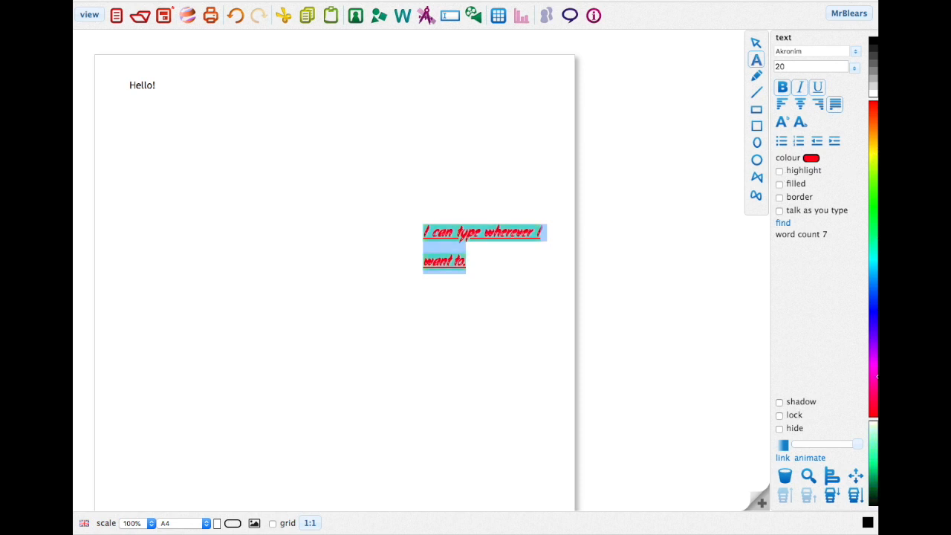
left_click(779, 172)
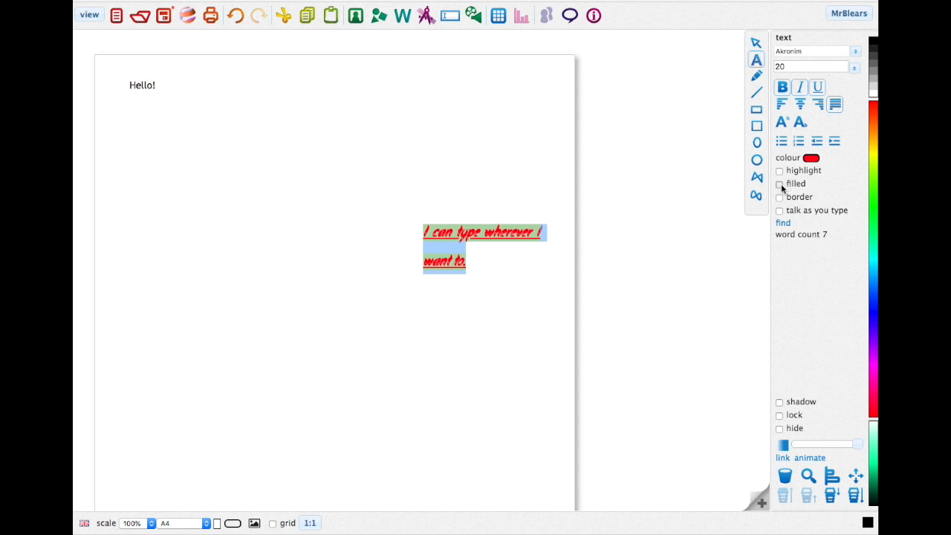
left_click(780, 184)
left_click(780, 187)
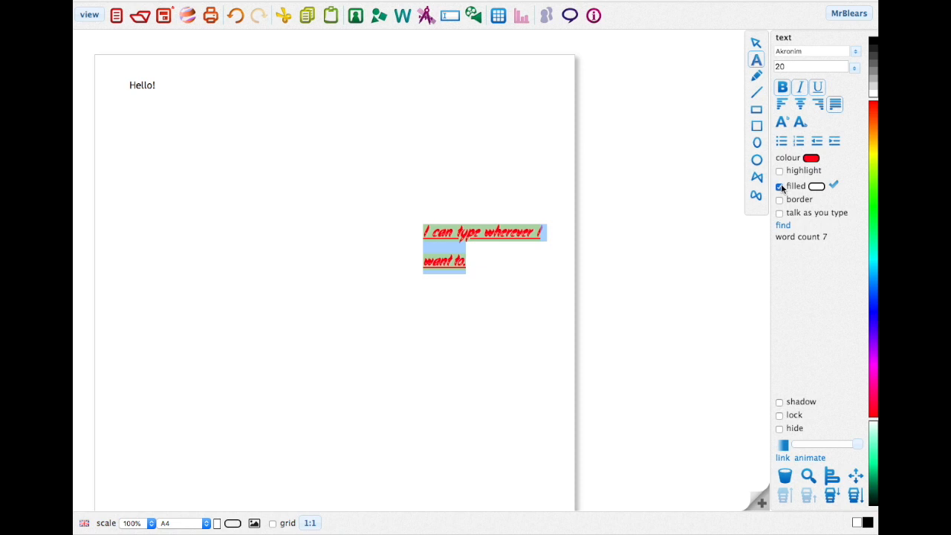
left_click(780, 185)
left_click(780, 185)
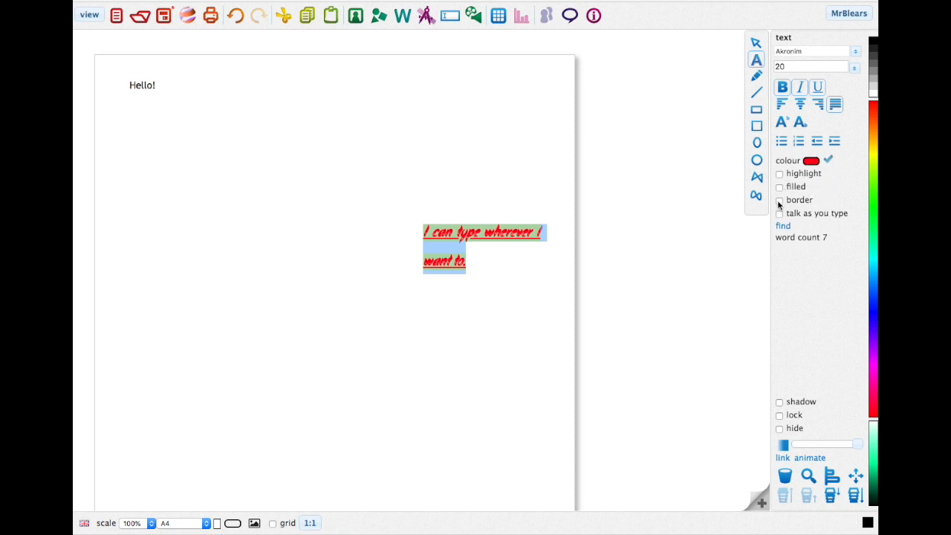
Step: Add a border around the sentence's text box, try green and magenta, and settle on blue with rounded corners
left_click(779, 200)
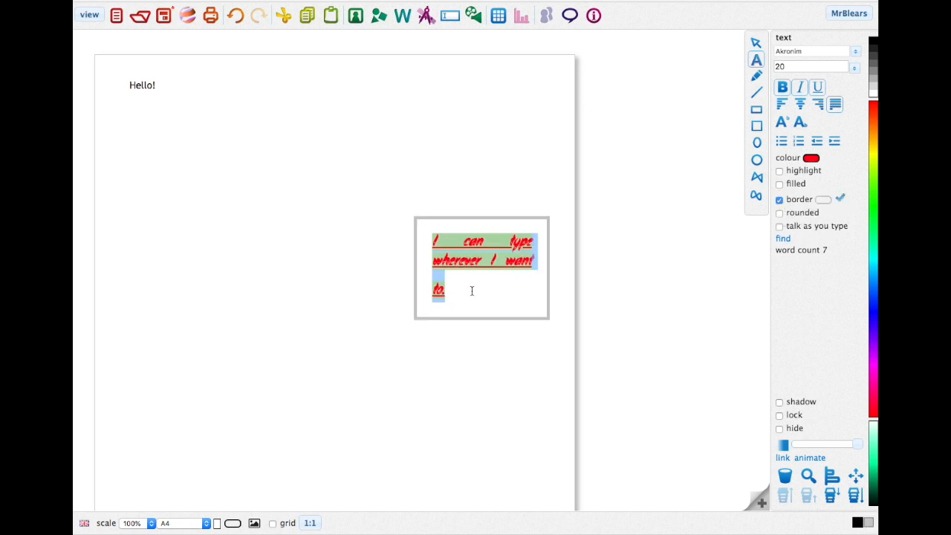
left_click(449, 242)
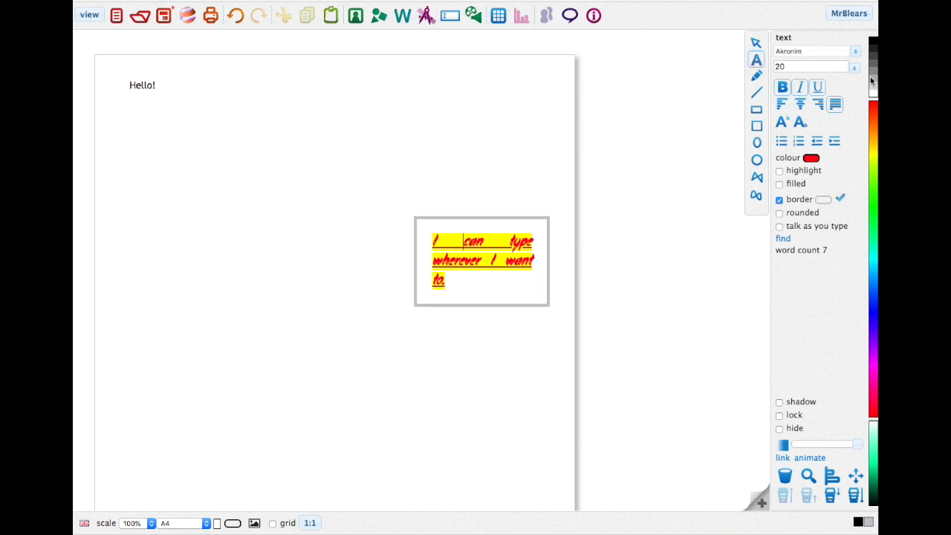
left_click(873, 121)
left_click_drag(873, 120, 875, 194)
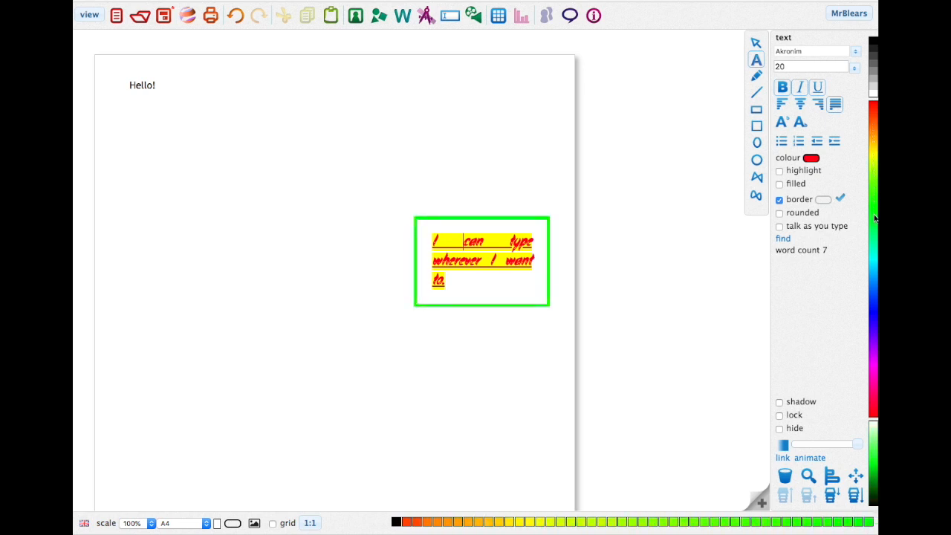
left_click(874, 268)
left_click_drag(874, 268, 874, 361)
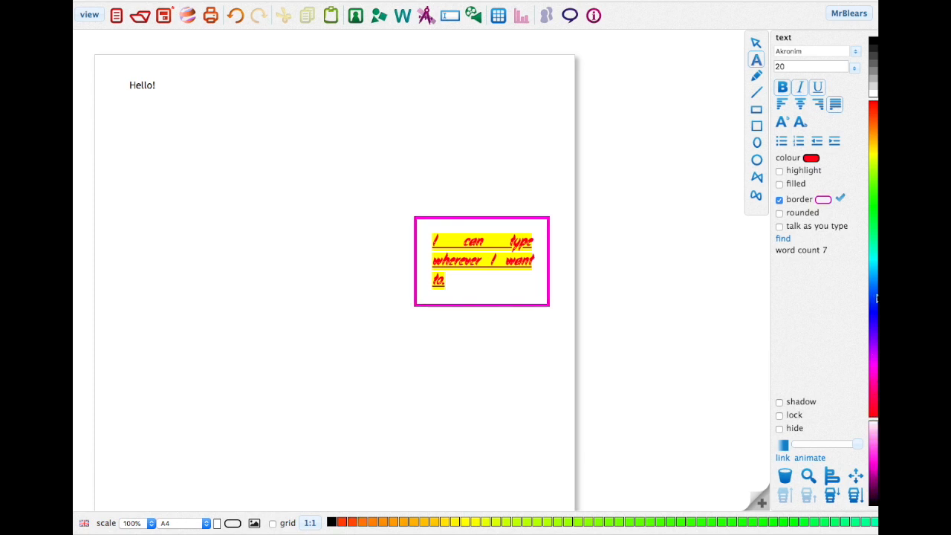
left_click(876, 298)
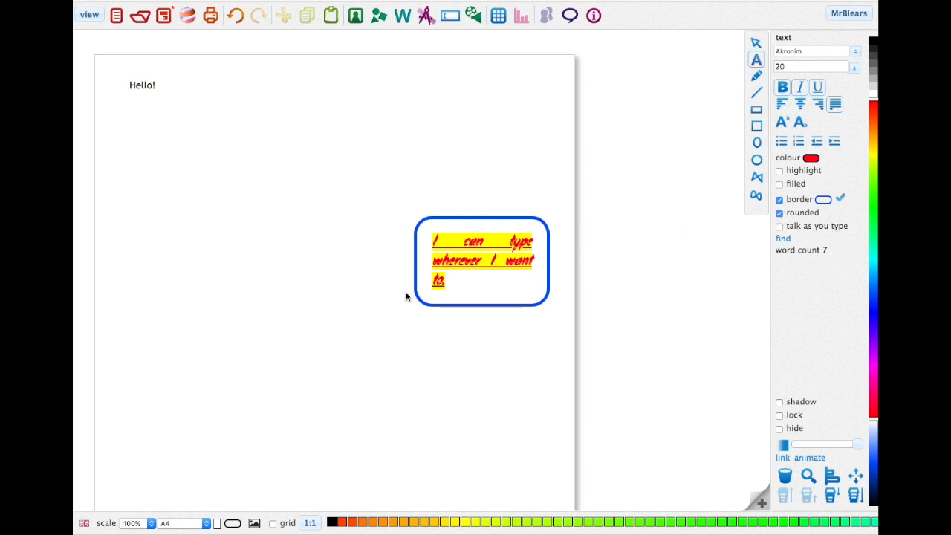
left_click(784, 235)
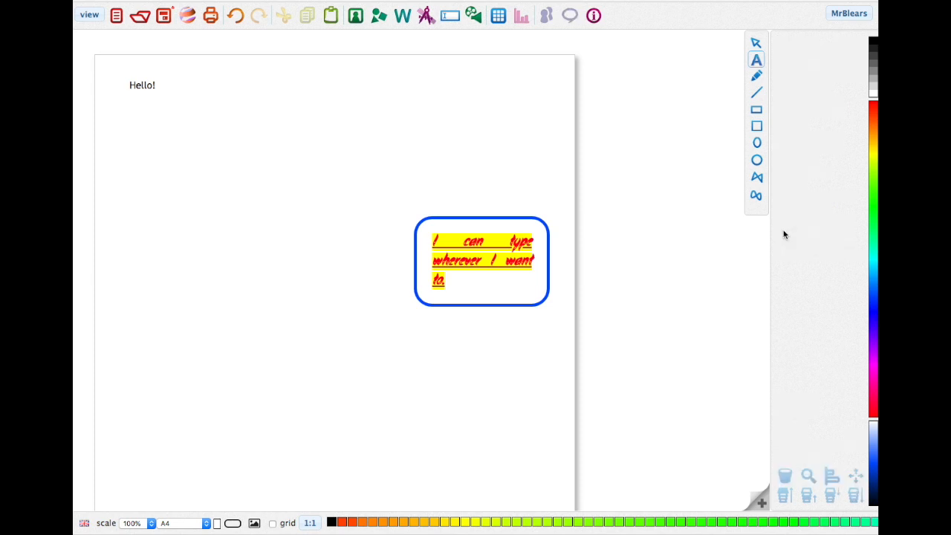
Step: Select the sentence's text box as an object, nudge it slightly, and remove its border
left_click(525, 228)
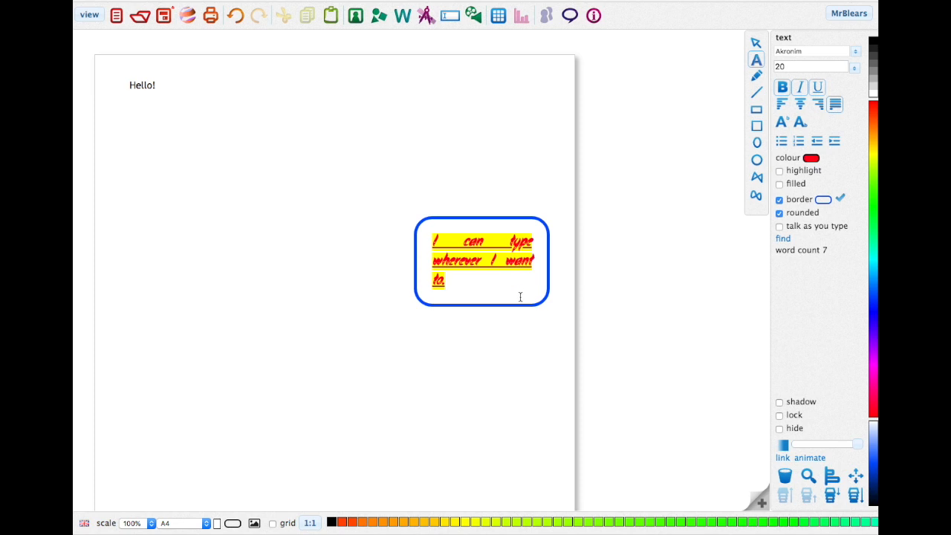
key("Escape")
key("Escape")
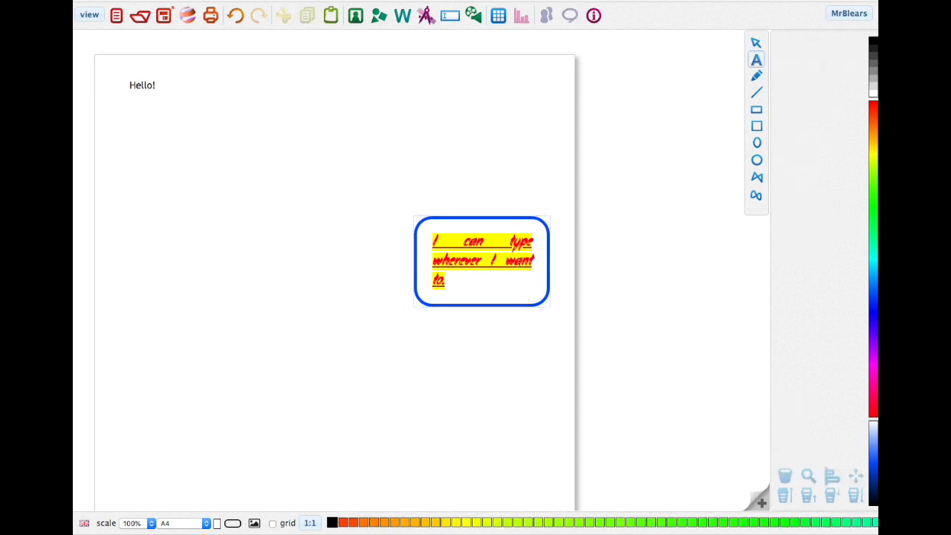
left_click(504, 261)
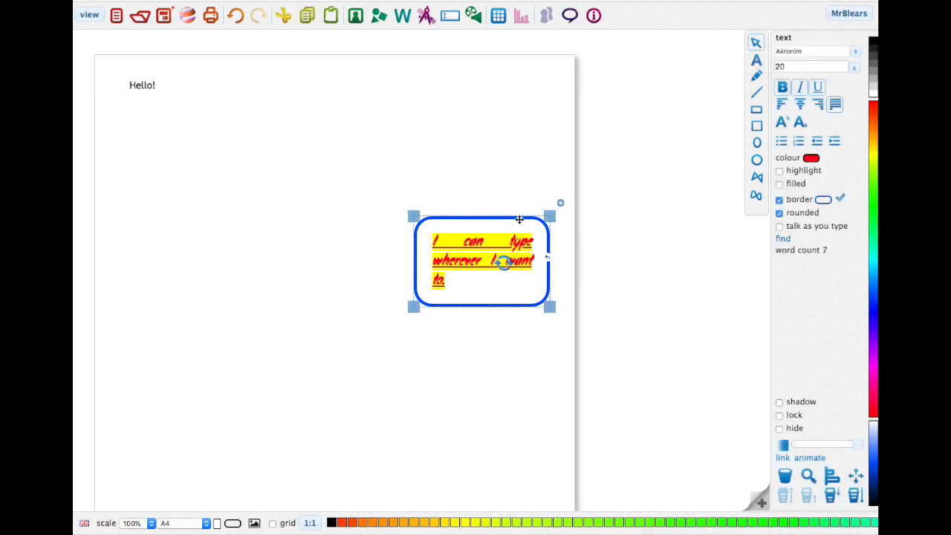
mouse_move(519, 218)
left_mouse_down()
mouse_move(454, 123)
mouse_move(394, 64)
mouse_move(354, 150)
mouse_move(423, 225)
mouse_move(516, 226)
left_mouse_up()
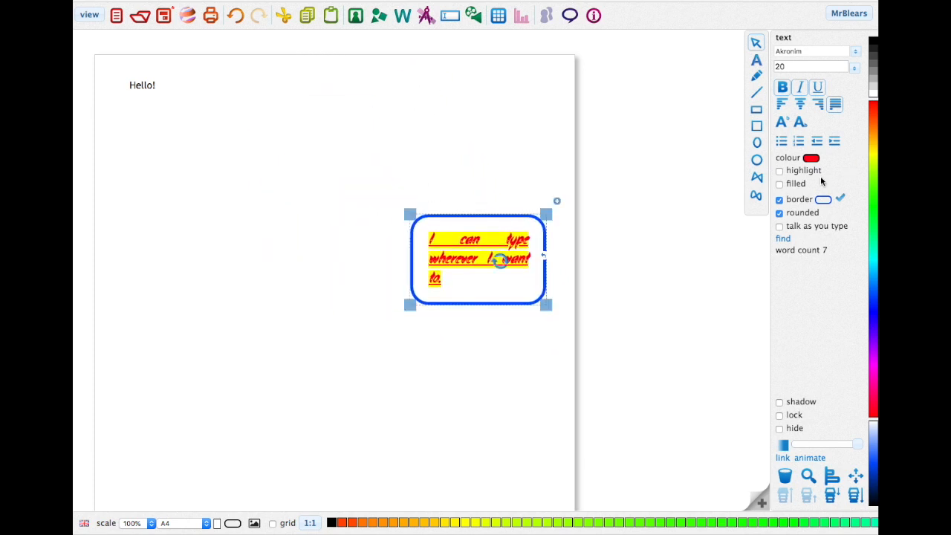
left_click(779, 200)
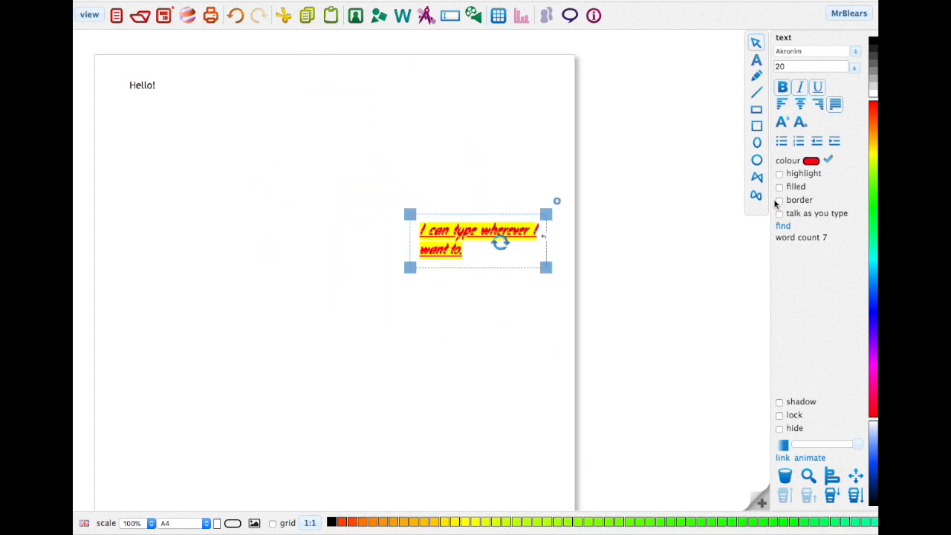
Step: Shrink the sentence's text box until its font size is 17 and rotate it slightly anticlockwise
mouse_move(409, 267)
left_mouse_down()
mouse_move(297, 321)
mouse_move(180, 354)
mouse_move(426, 259)
left_mouse_up()
left_click_drag(511, 235, 536, 237)
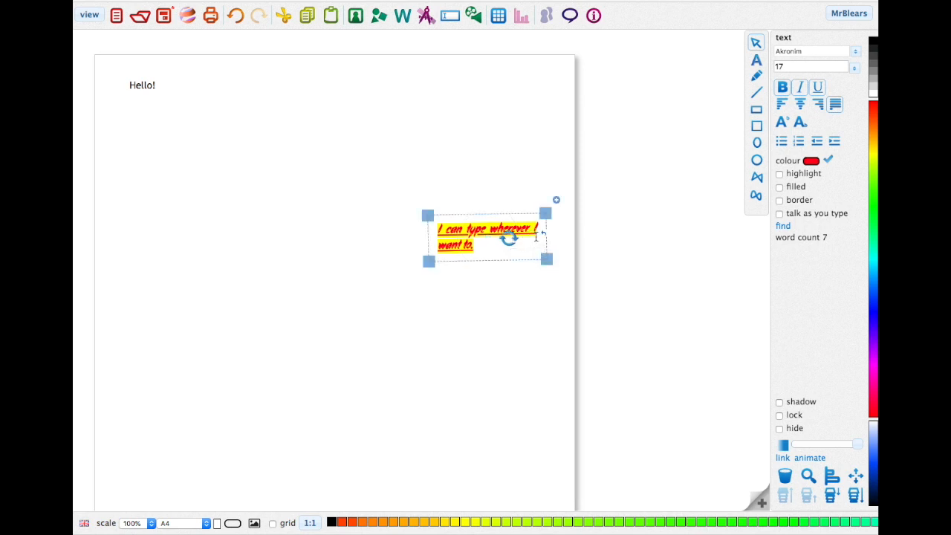
left_click(555, 199)
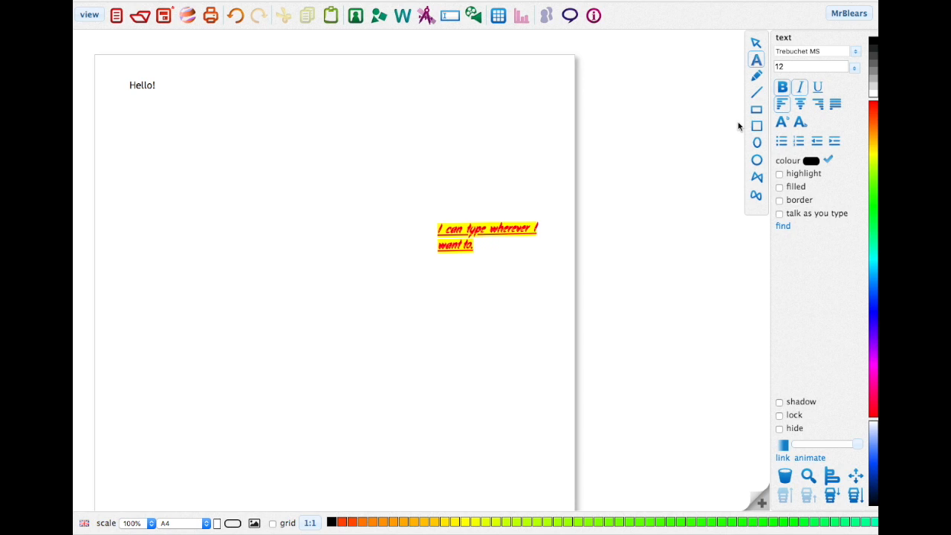
Step: Open the text animation settings and close them without choosing an action
left_click(817, 459)
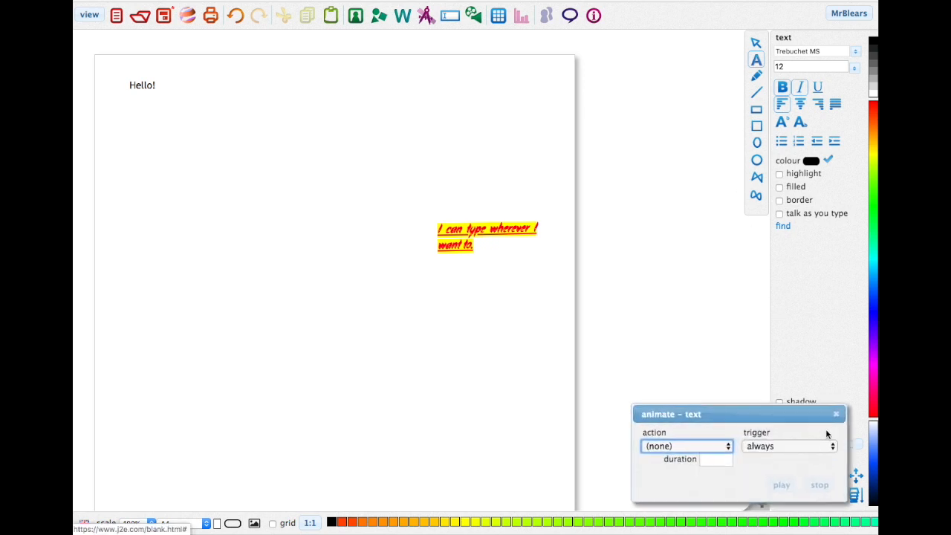
left_click(836, 414)
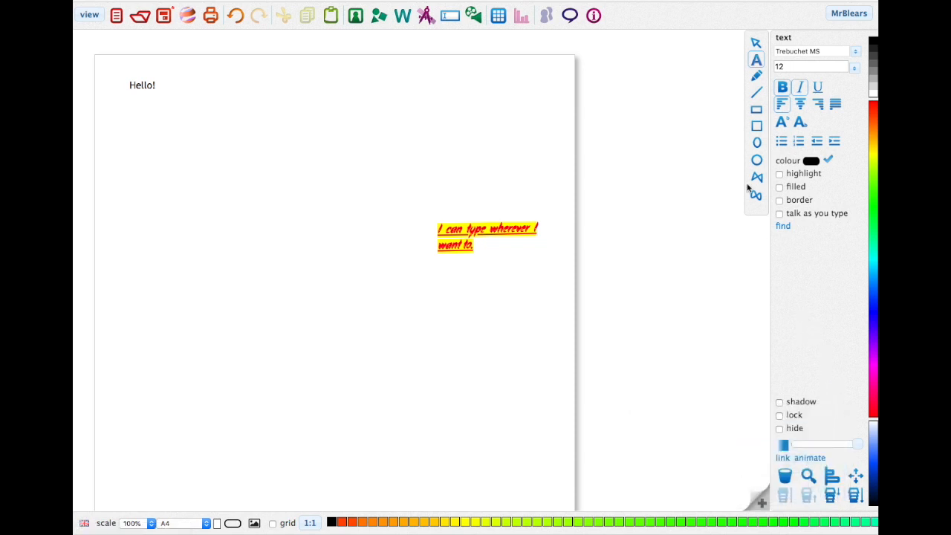
Step: Draw a blue freehand squiggle with the Pen beside the text, and a red 10 px squiggle above the sentence
left_click(756, 76)
mouse_move(370, 99)
left_mouse_down()
mouse_move(346, 115)
mouse_move(396, 124)
mouse_move(362, 144)
mouse_move(377, 197)
mouse_move(331, 208)
mouse_move(354, 238)
left_mouse_up()
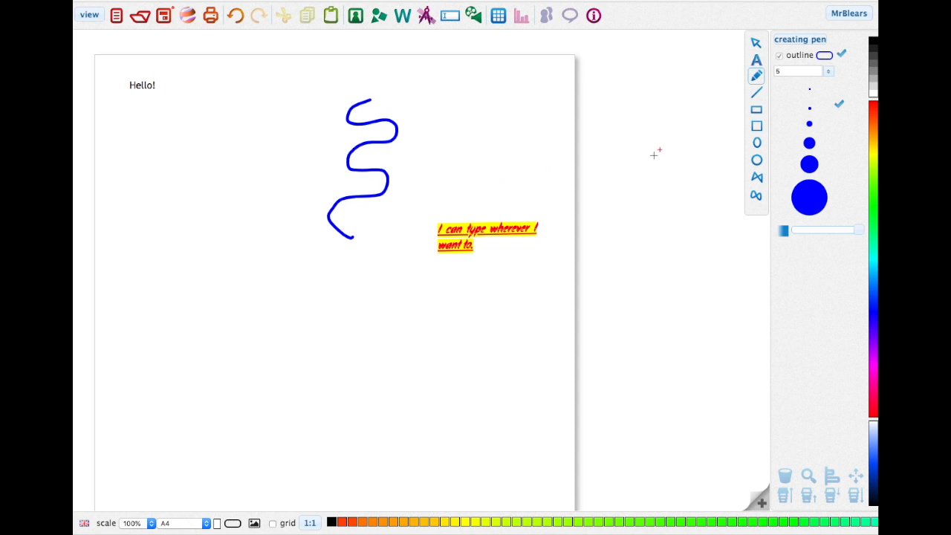
mouse_move(870, 116)
left_mouse_down()
mouse_move(873, 134)
mouse_move(877, 115)
left_mouse_up()
left_click(829, 71)
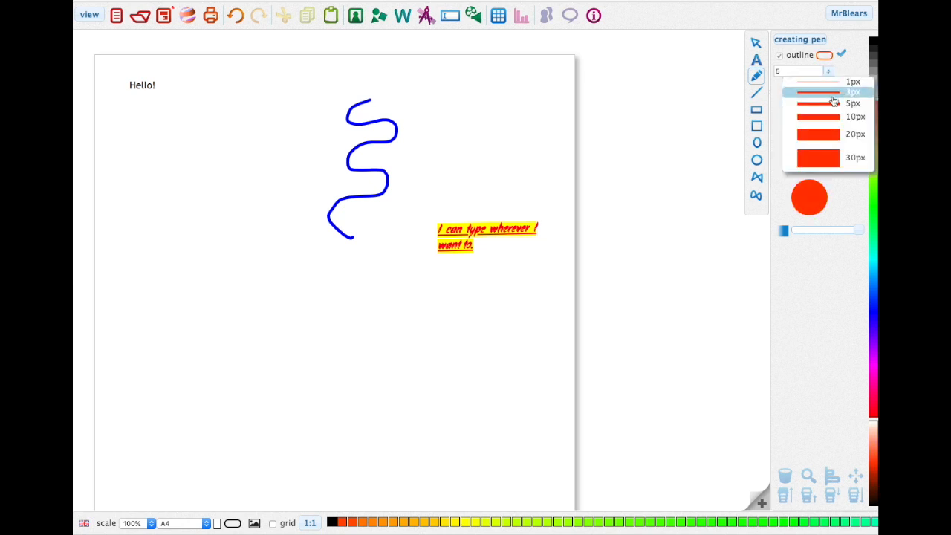
left_click(820, 134)
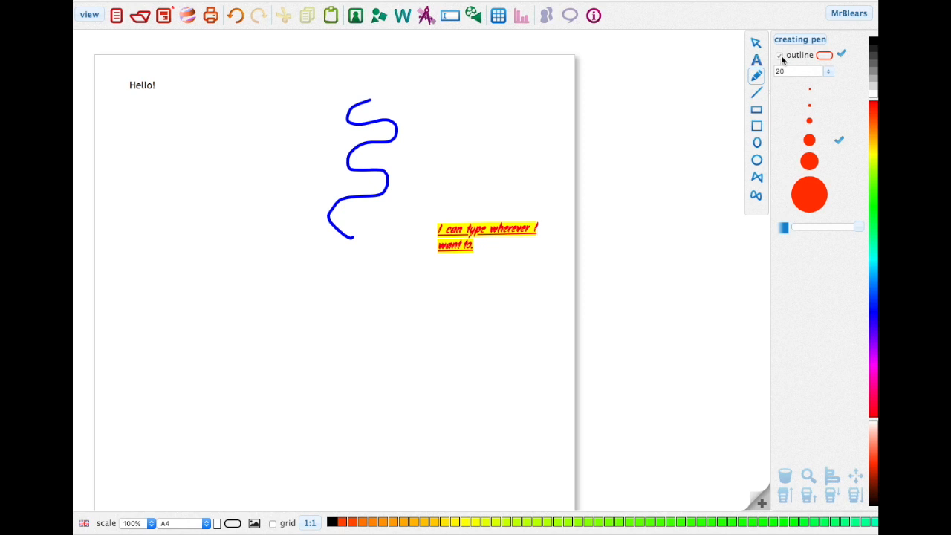
left_click(827, 70)
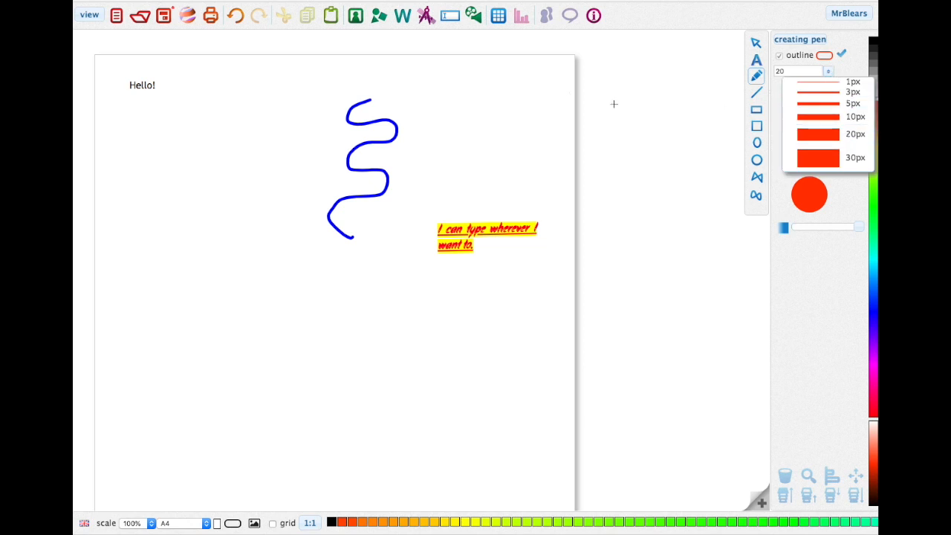
left_click(817, 116)
mouse_move(505, 74)
left_mouse_down()
mouse_move(479, 93)
mouse_move(510, 119)
mouse_move(461, 148)
mouse_move(481, 173)
left_mouse_up()
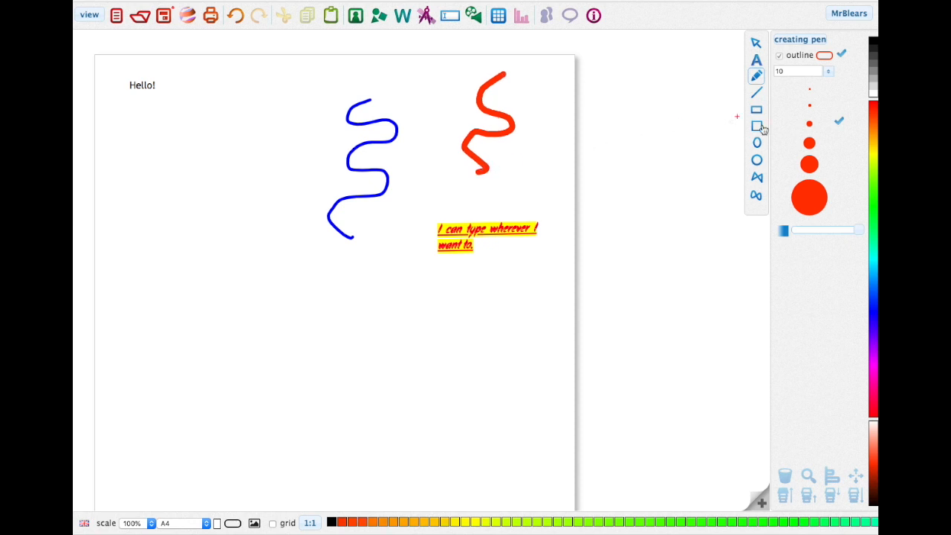
Step: Lower the pen's opacity, draw a pale red squiggle, and mark over the sentence's first line like a highlighter
left_click_drag(855, 233, 816, 231)
mouse_move(548, 111)
left_mouse_down()
mouse_move(519, 159)
mouse_move(528, 200)
left_mouse_up()
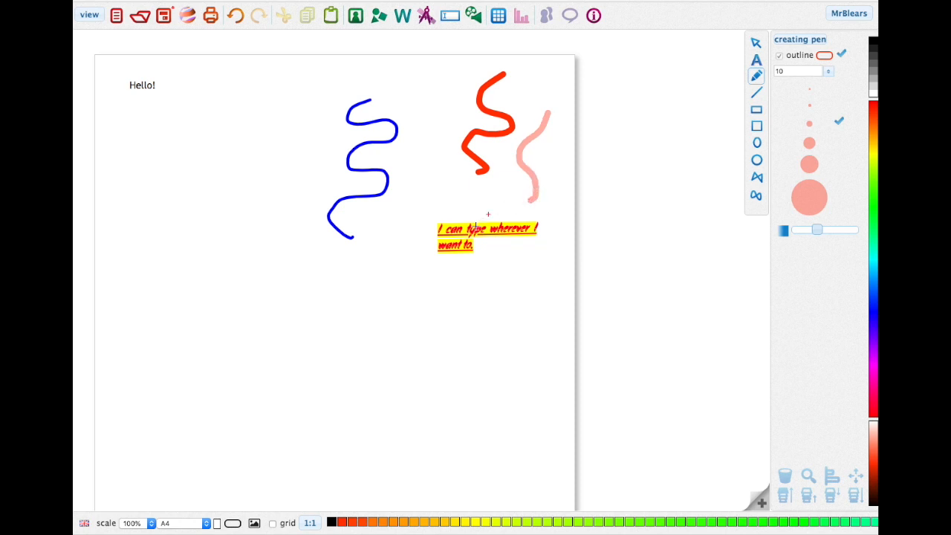
left_click_drag(433, 233, 538, 230)
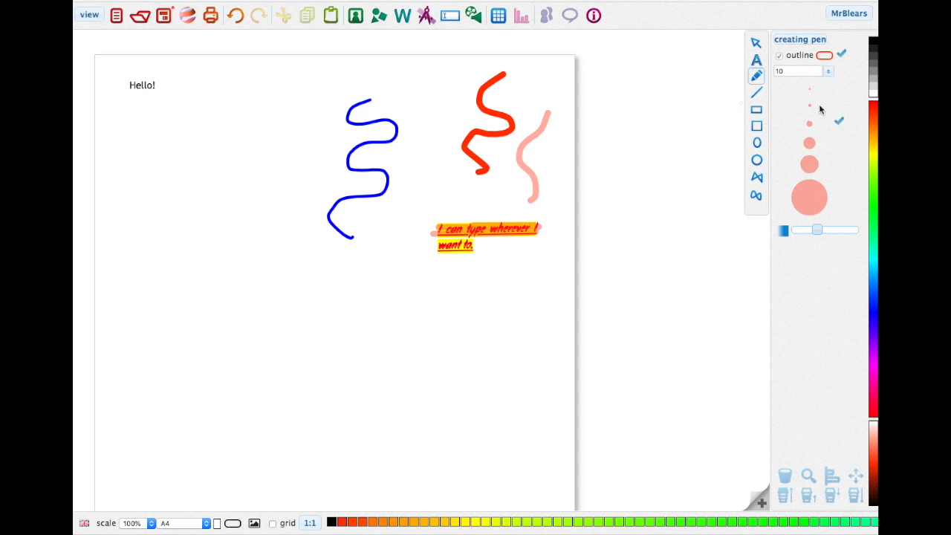
Step: Draw a pale red straight line below Hello! and a yellow-green one beneath it with the Line tool
left_click(757, 93)
left_click_drag(137, 164, 302, 159)
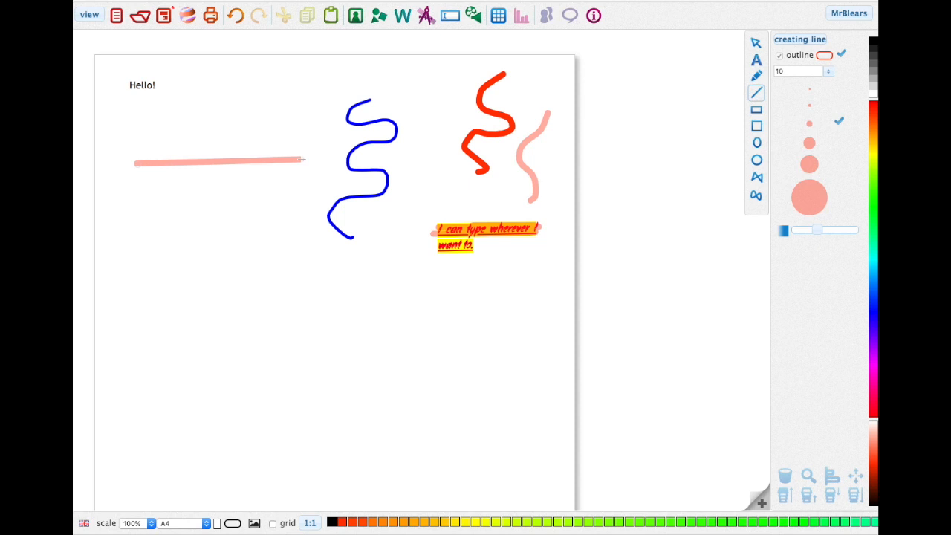
left_click(873, 132)
left_click(874, 160)
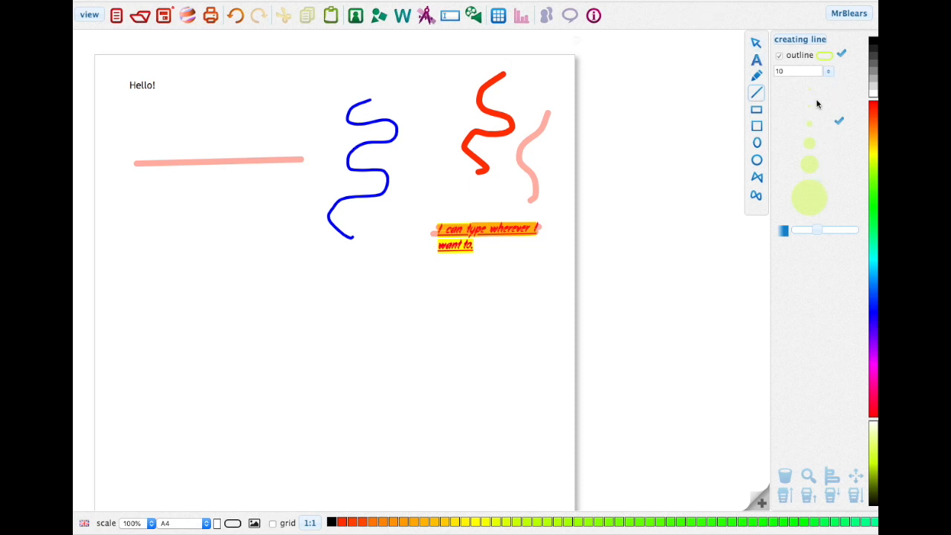
left_click_drag(147, 218, 284, 201)
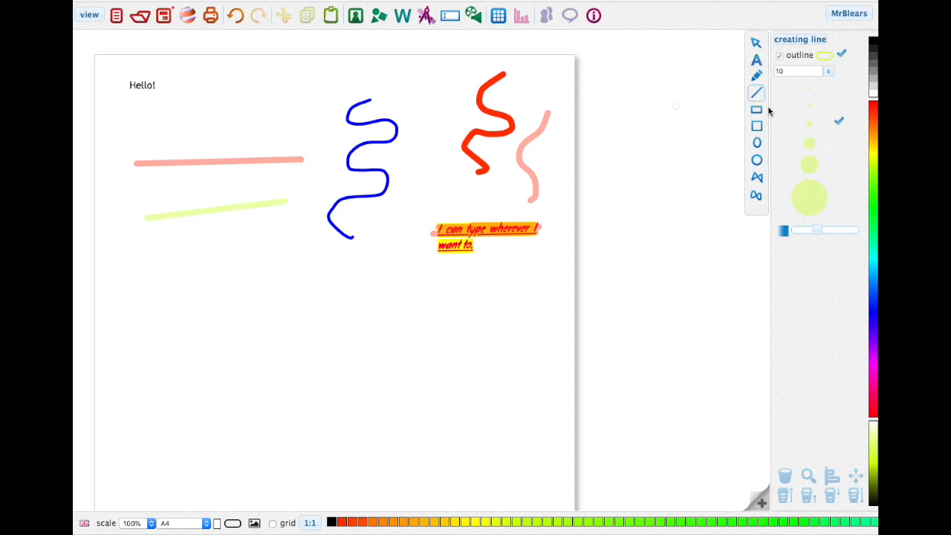
Step: Delete the red squiggle, the pale red line, the blue squiggle and the two grouped pale red pen strokes
left_click(755, 42)
left_click(511, 121)
left_click(511, 121)
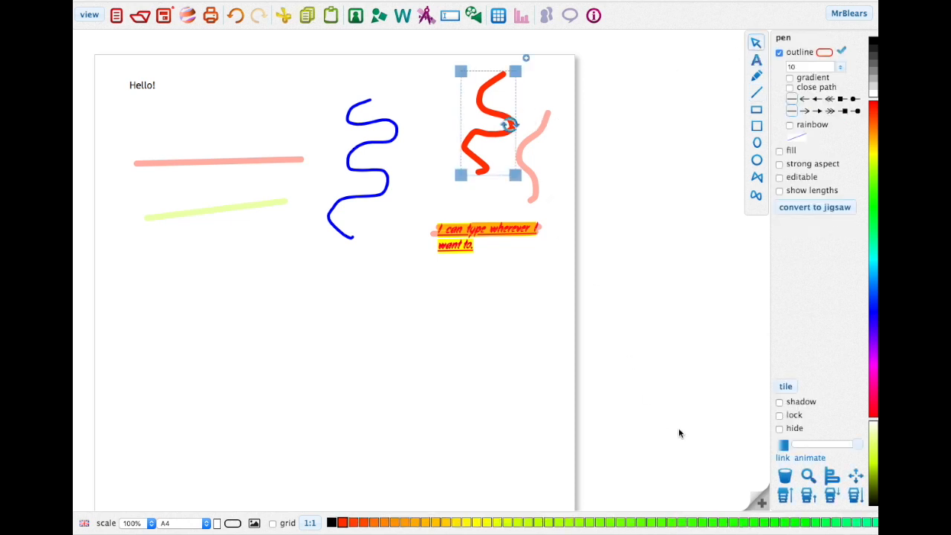
left_click(783, 478)
left_click(174, 168)
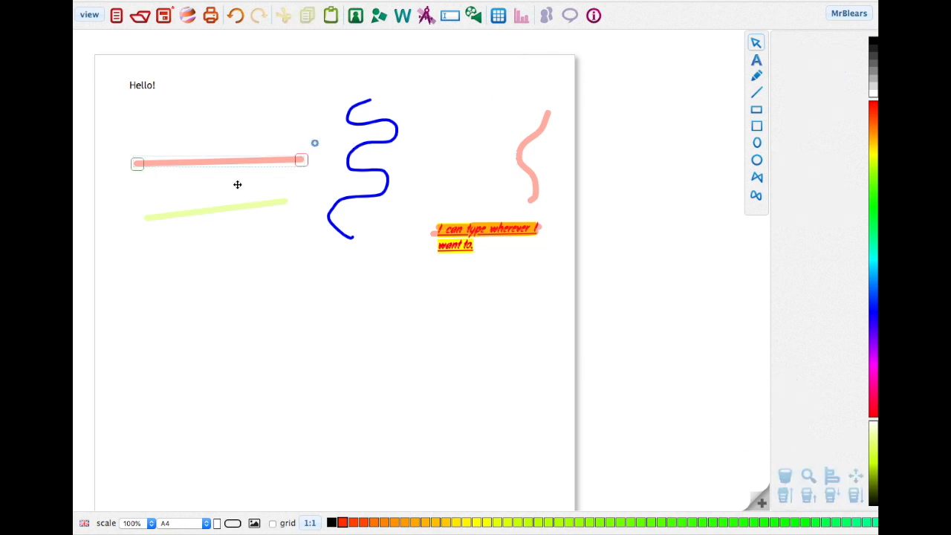
left_click(783, 478)
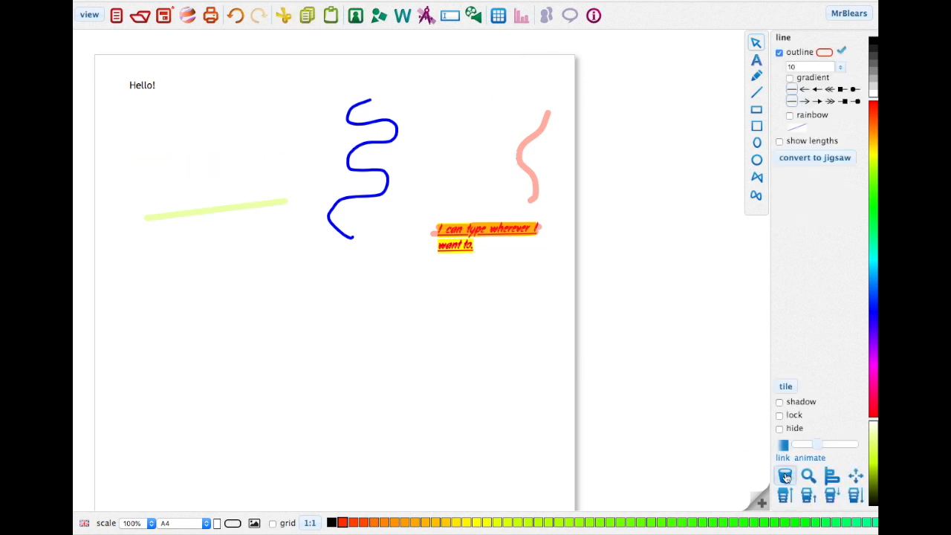
left_click(372, 196)
left_click(785, 478)
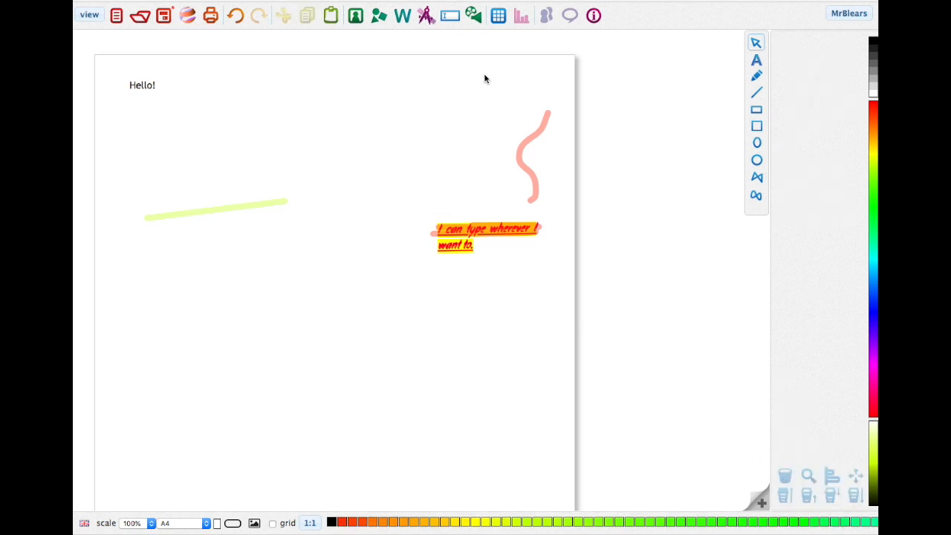
left_click_drag(532, 148, 494, 109)
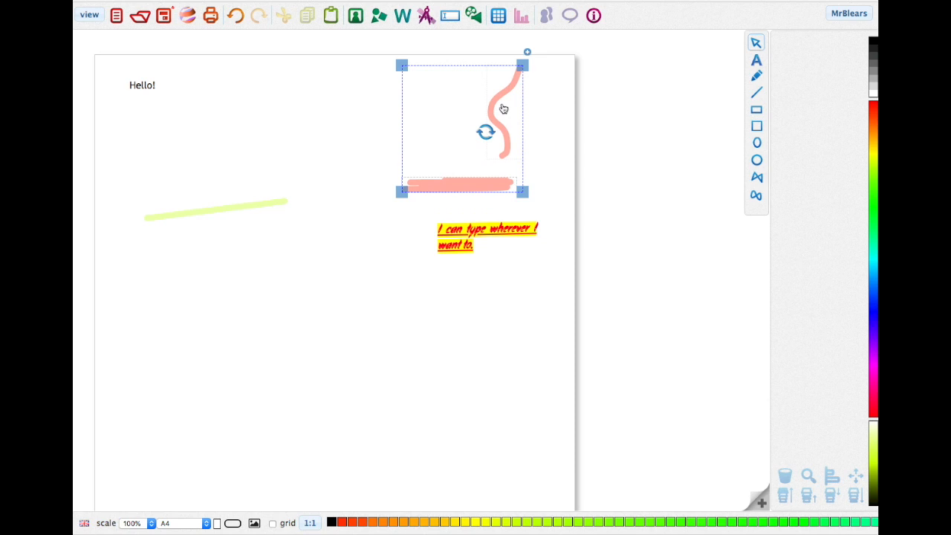
left_click(785, 476)
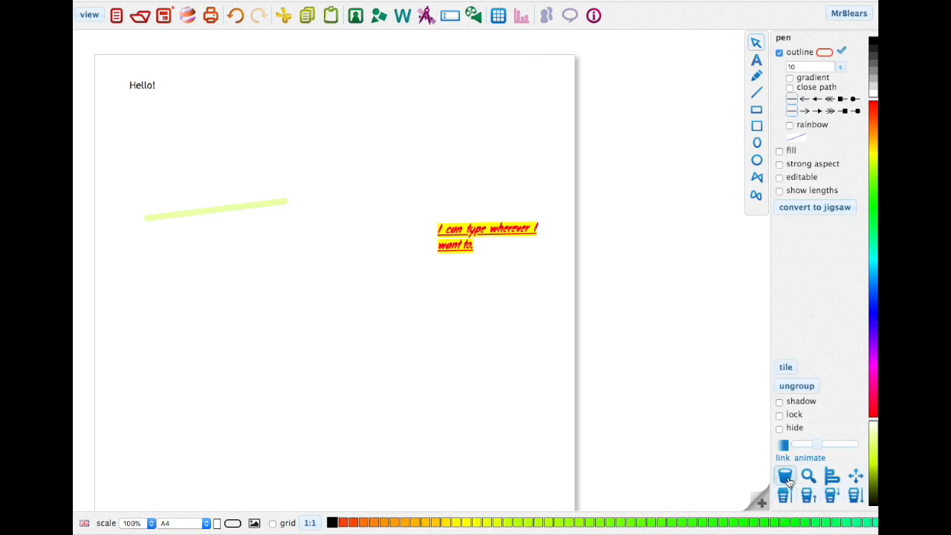
Step: Draw an unfilled rectangle with a 10 px pale yellow-green outline above the formatted sentence, near the page's upper edge
left_click(756, 110)
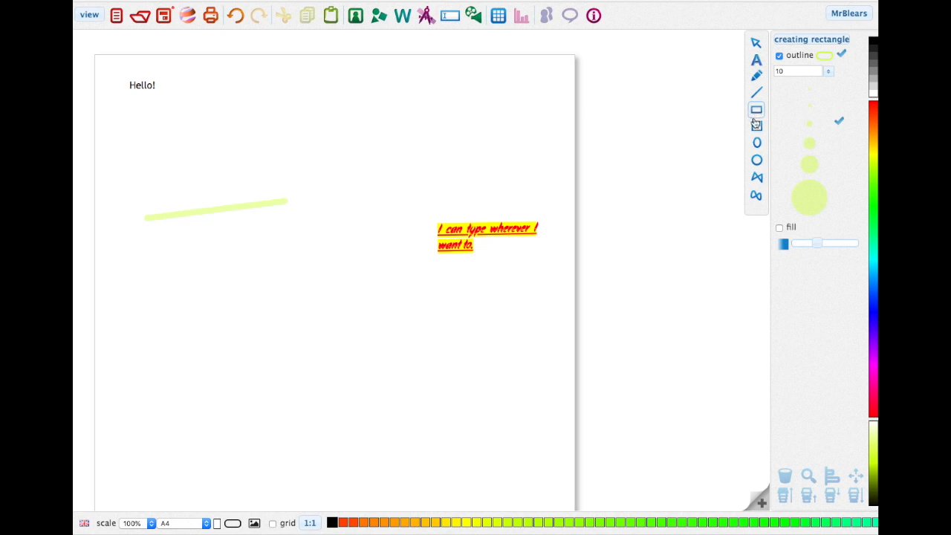
left_click(756, 128)
left_click(756, 110)
left_click_drag(350, 91, 519, 167)
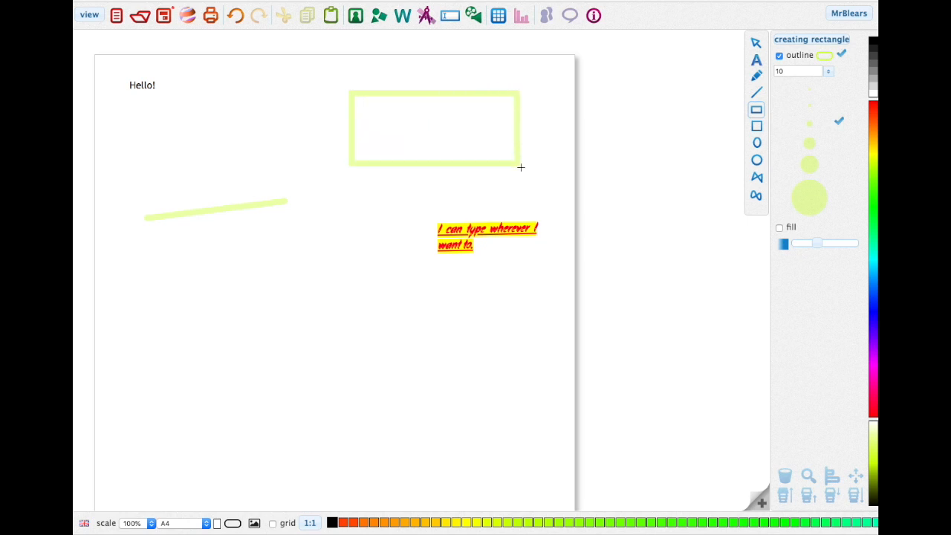
Step: Enable a red fill, draw a pale red rectangle below the sentence, and draw a second overlapping one at nearly full opacity
left_click(779, 228)
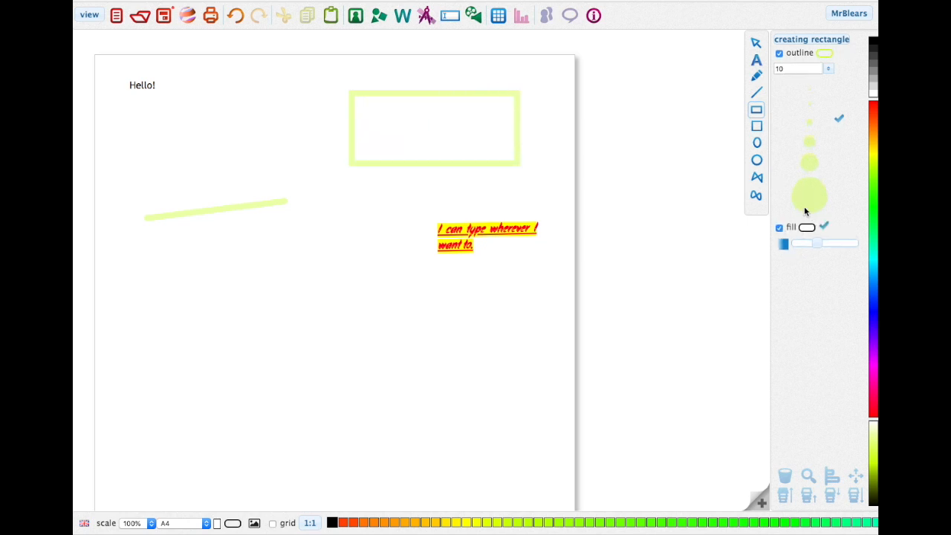
left_click(872, 130)
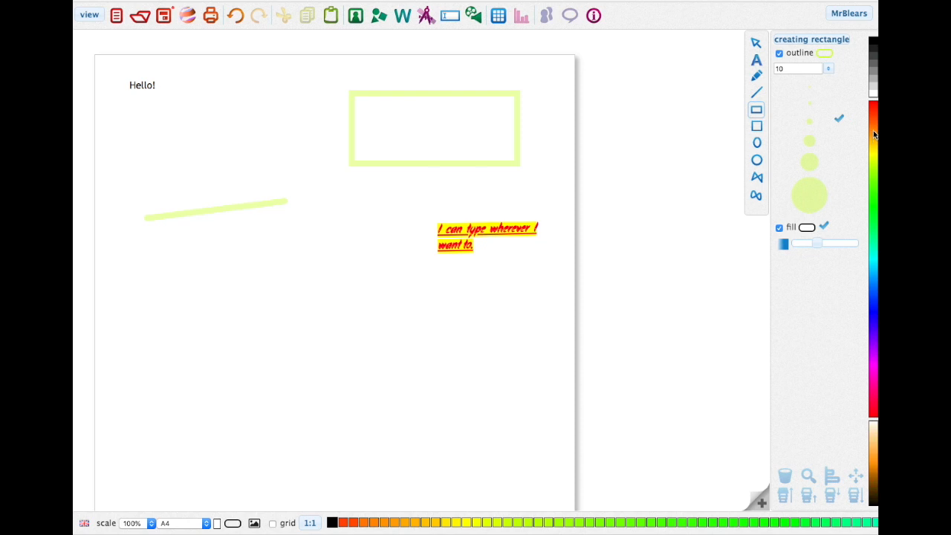
left_click_drag(305, 305, 510, 413)
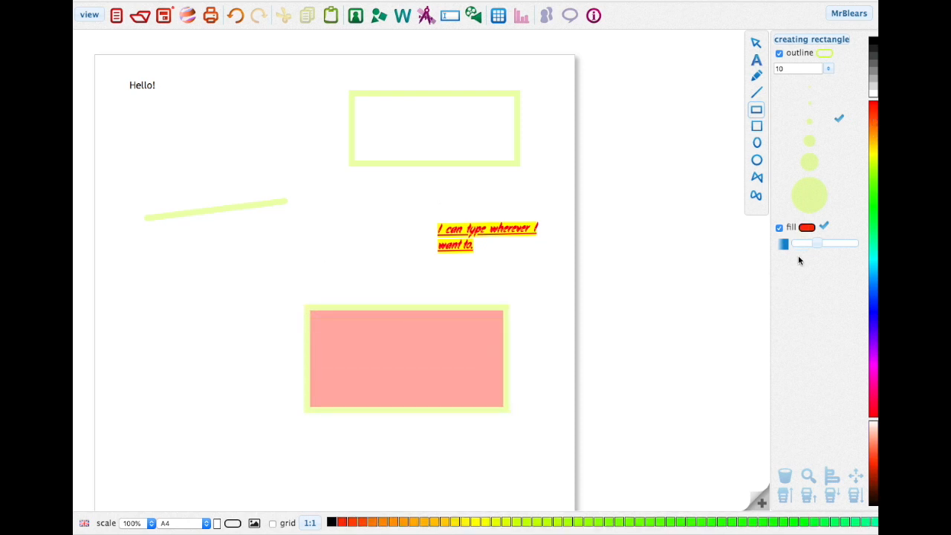
left_click_drag(816, 241, 853, 242)
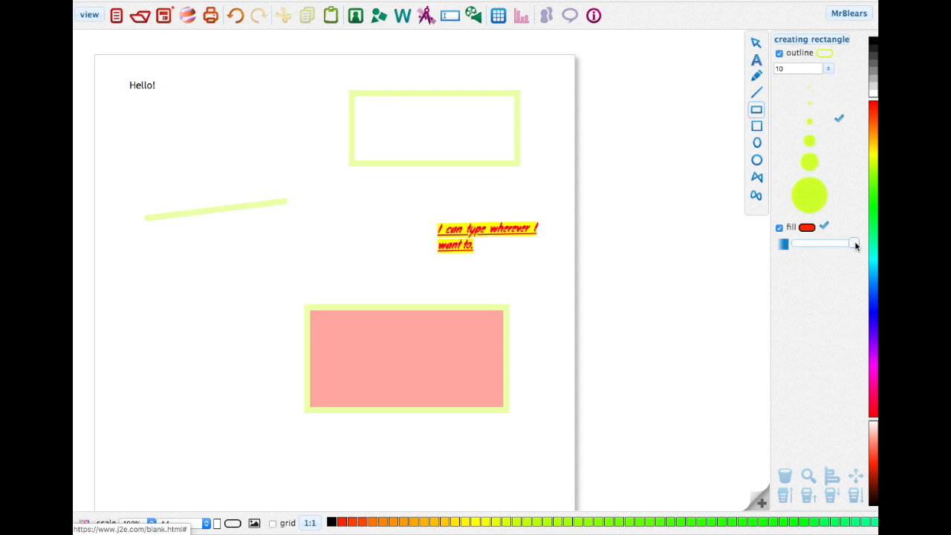
left_click_drag(217, 253, 410, 325)
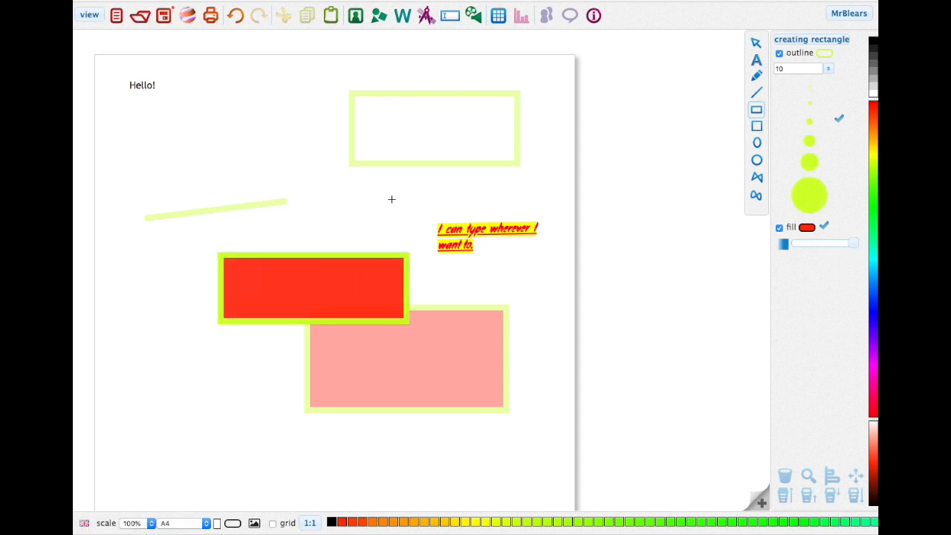
Step: Delete the solid red rectangle that overlaps the pale red one
left_click(755, 43)
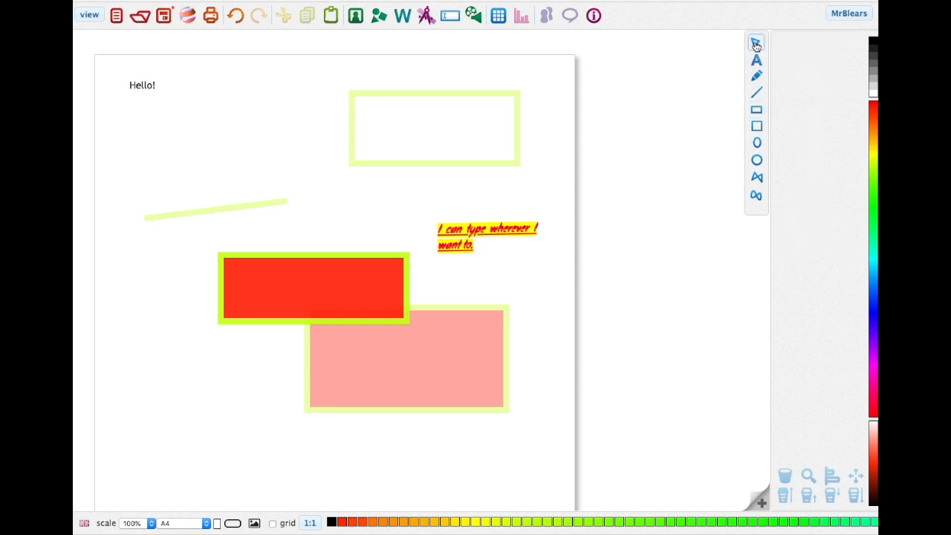
left_click(315, 303)
left_click(784, 481)
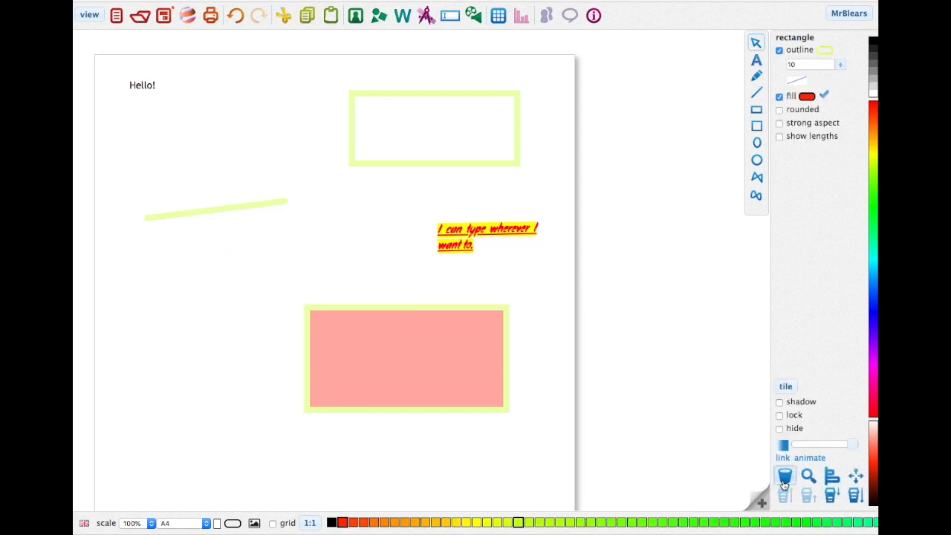
Step: Move the pale red rectangle slightly up and to the left, and delete it
left_click(356, 397)
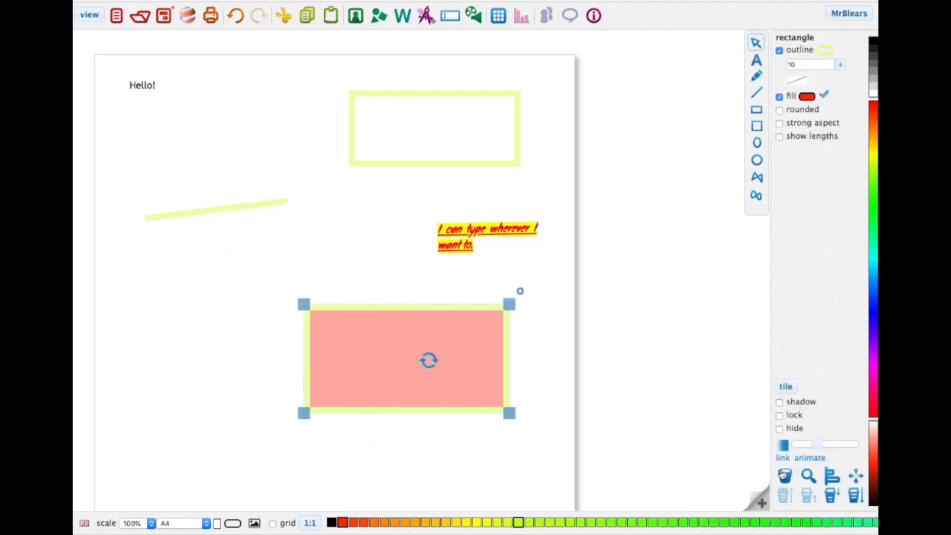
left_click(834, 476)
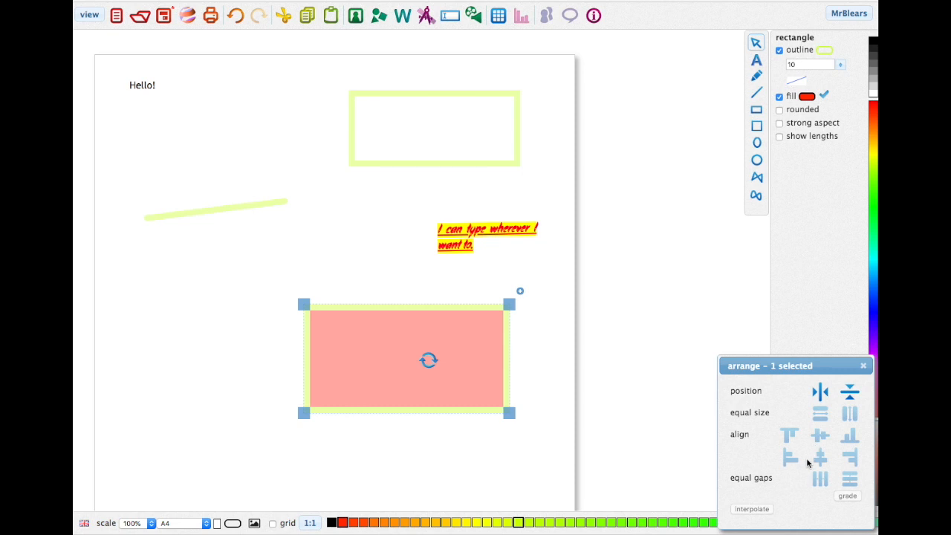
left_click(863, 365)
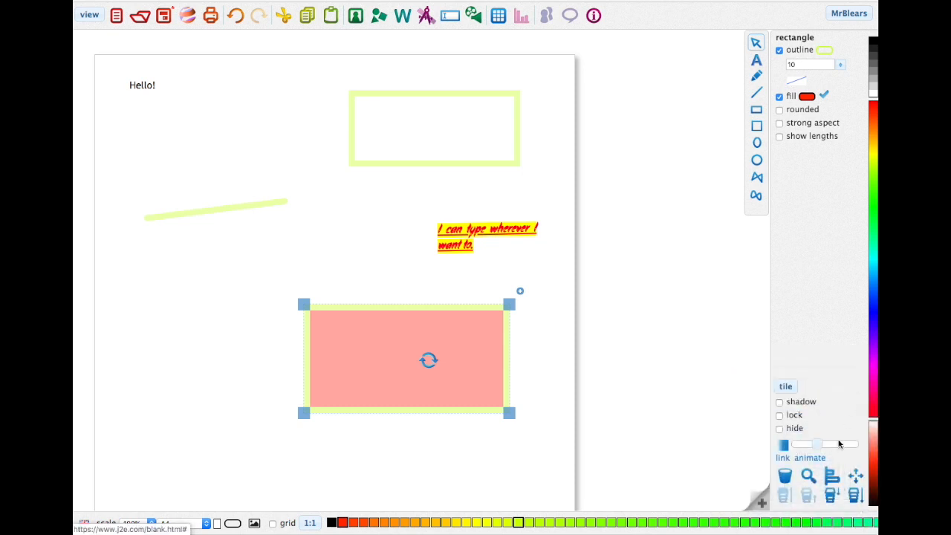
left_click_drag(326, 331, 283, 303)
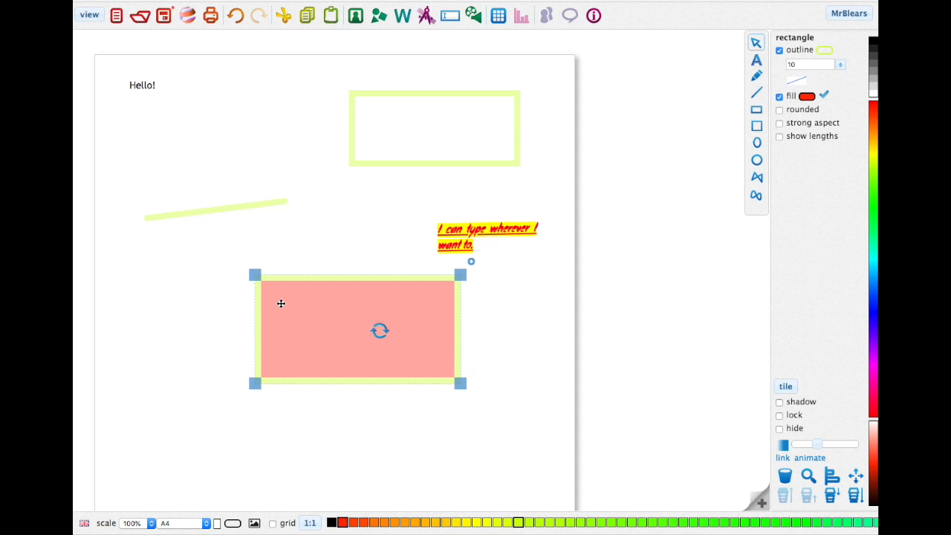
left_click(786, 476)
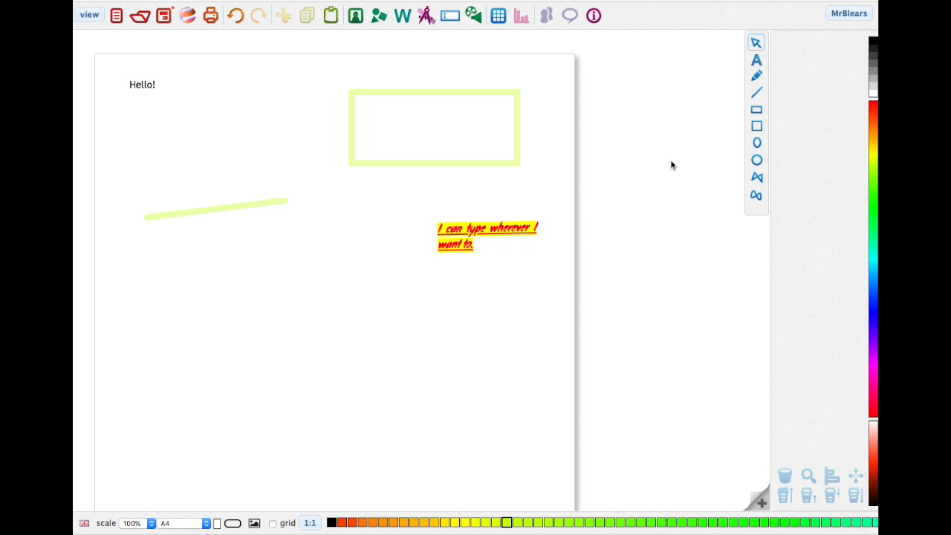
Step: Draw three overlapping red squares with yellow-green outlines, stepping diagonally upward from the page's lower left
left_click(756, 126)
mouse_move(117, 303)
left_mouse_down()
mouse_move(204, 331)
mouse_move(276, 339)
left_mouse_up()
left_click_drag(182, 258, 346, 329)
left_click_drag(273, 219, 419, 312)
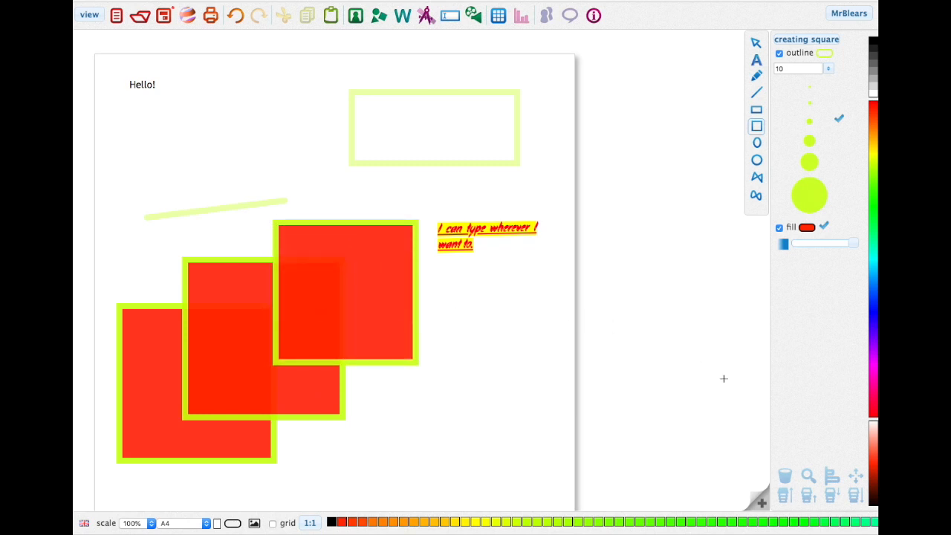
Step: Bring the middle square to the front, and lower it by layers until it lies behind both other squares
left_click(755, 43)
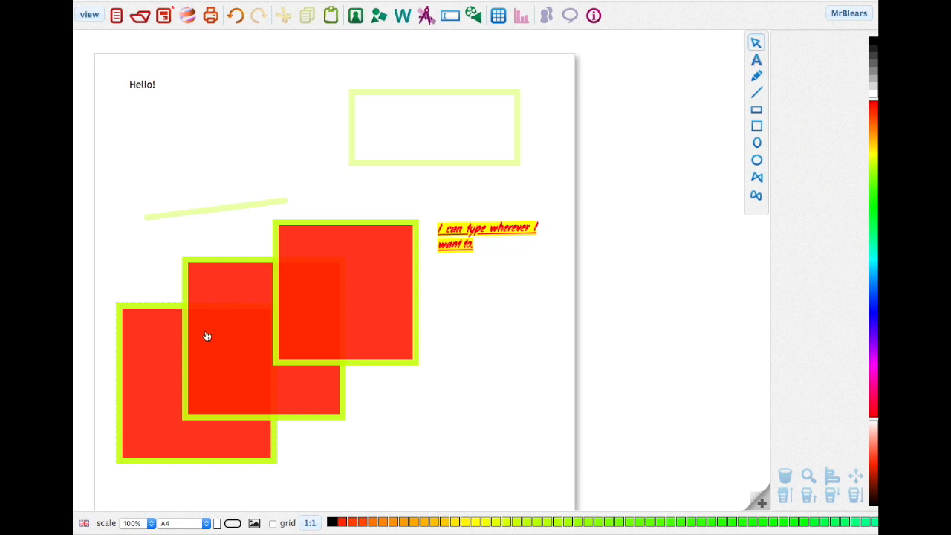
left_click(235, 332)
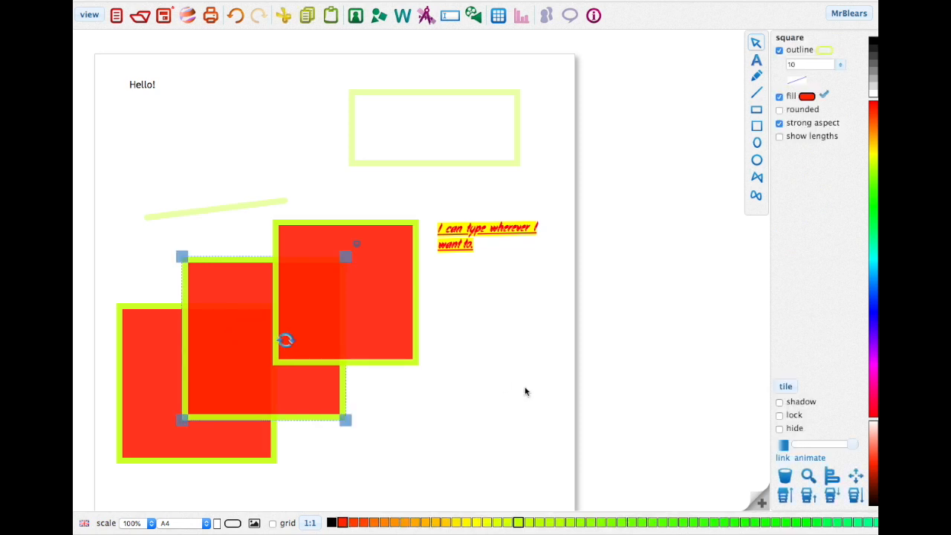
left_click(790, 502)
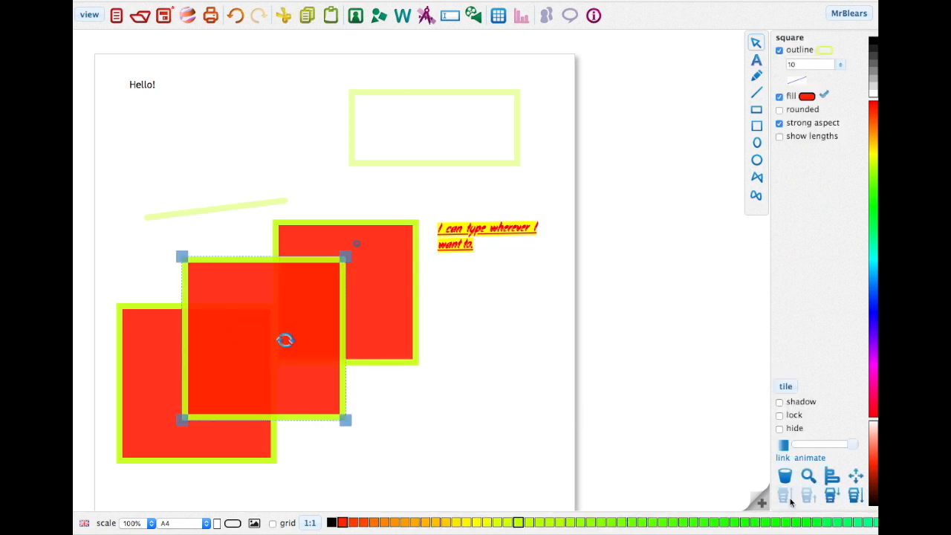
left_click(828, 499)
left_click(828, 499)
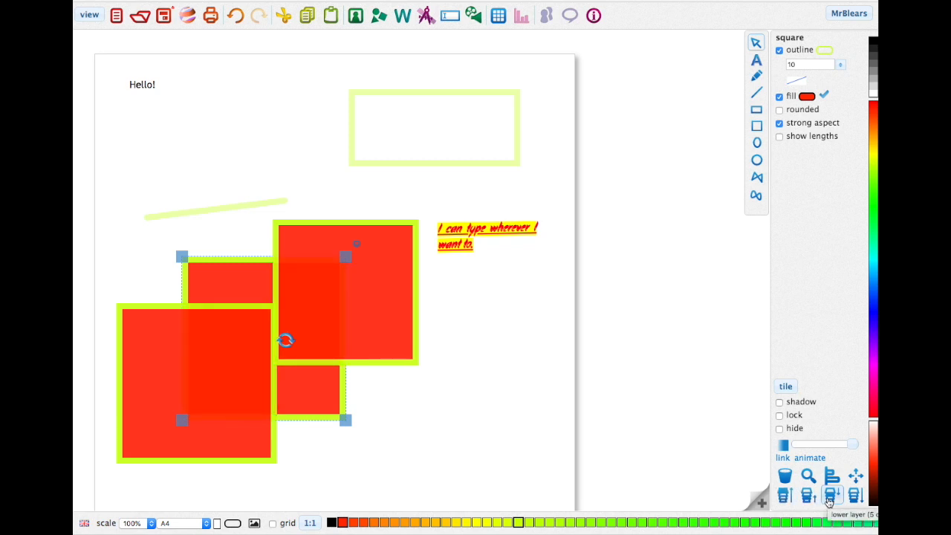
Step: Delete all three red squares from the page
left_click(785, 476)
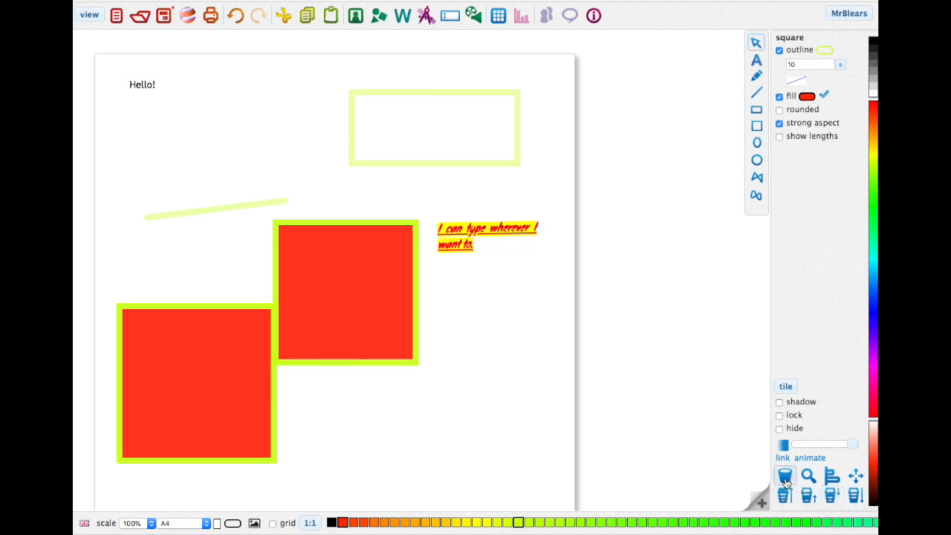
left_click(369, 325)
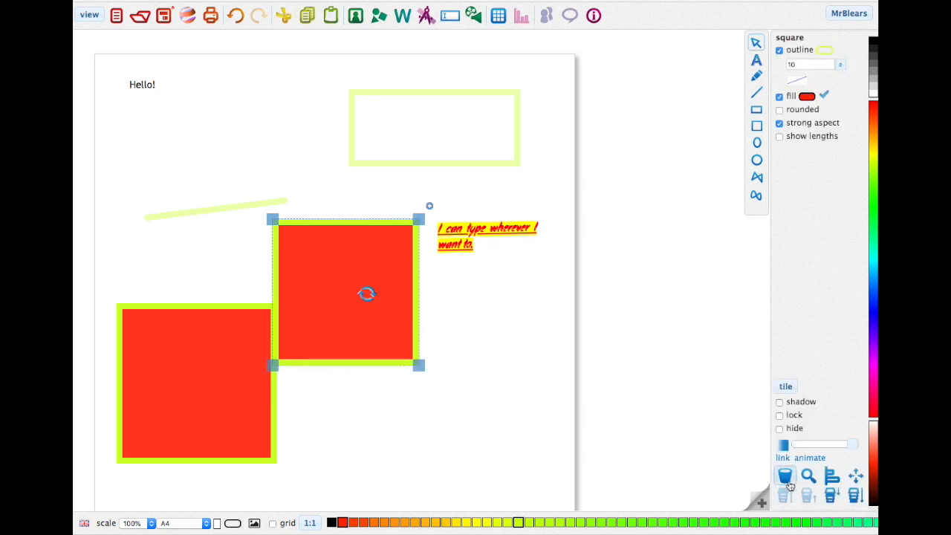
left_click(784, 476)
left_click(258, 439)
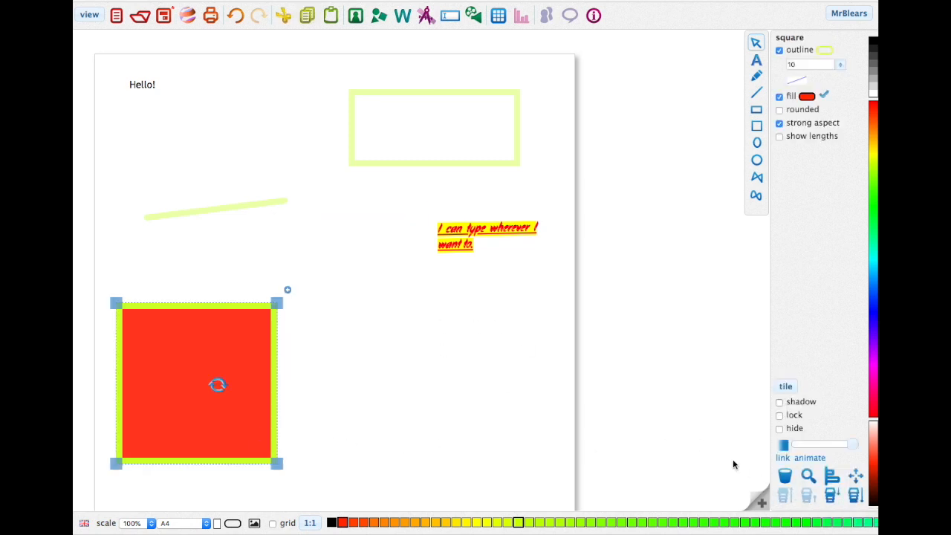
left_click(791, 478)
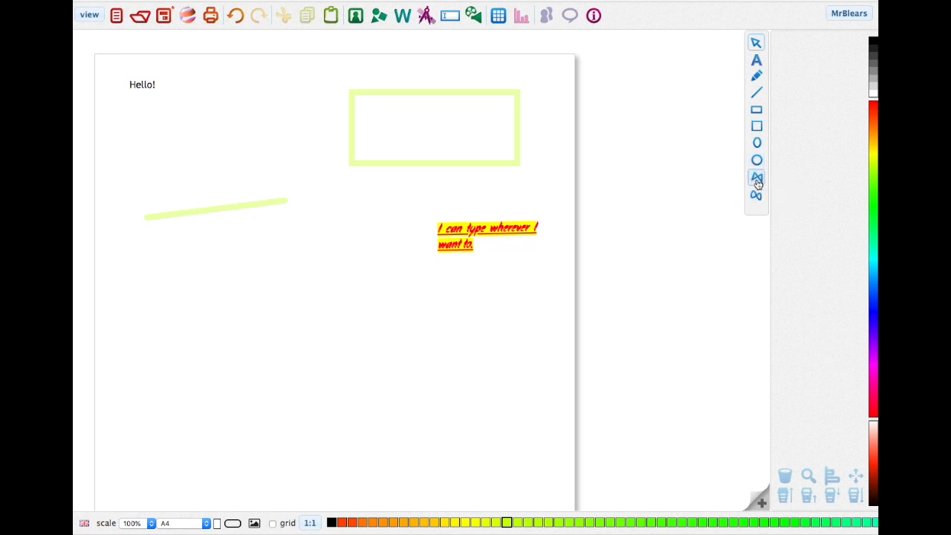
Step: Draw an irregular five-sided red shape with a yellow-green outline below the sentence, and shift it slightly down and left
left_click(756, 178)
mouse_move(332, 314)
left_mouse_down()
mouse_move(288, 336)
mouse_move(291, 360)
mouse_move(371, 403)
mouse_move(459, 410)
mouse_move(484, 356)
mouse_move(350, 302)
mouse_move(367, 357)
left_mouse_up()
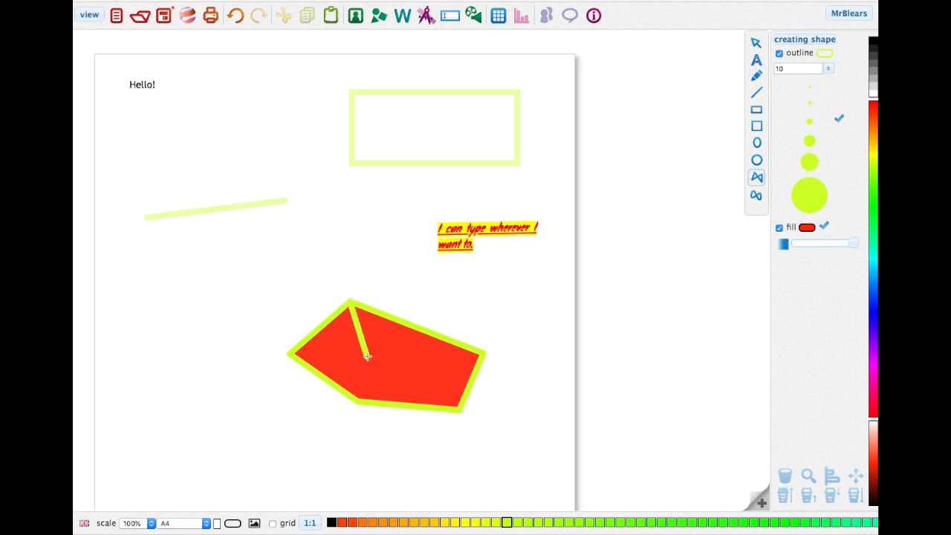
right_click(367, 357)
left_click(368, 339)
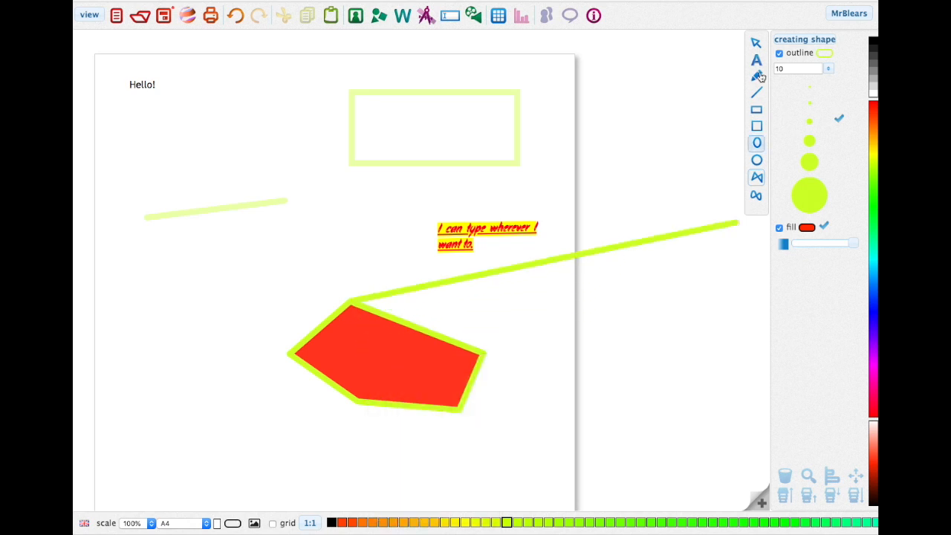
left_click(755, 43)
left_click(337, 338)
mouse_move(377, 369)
left_mouse_down()
mouse_move(364, 345)
mouse_move(286, 351)
mouse_move(362, 372)
left_mouse_up()
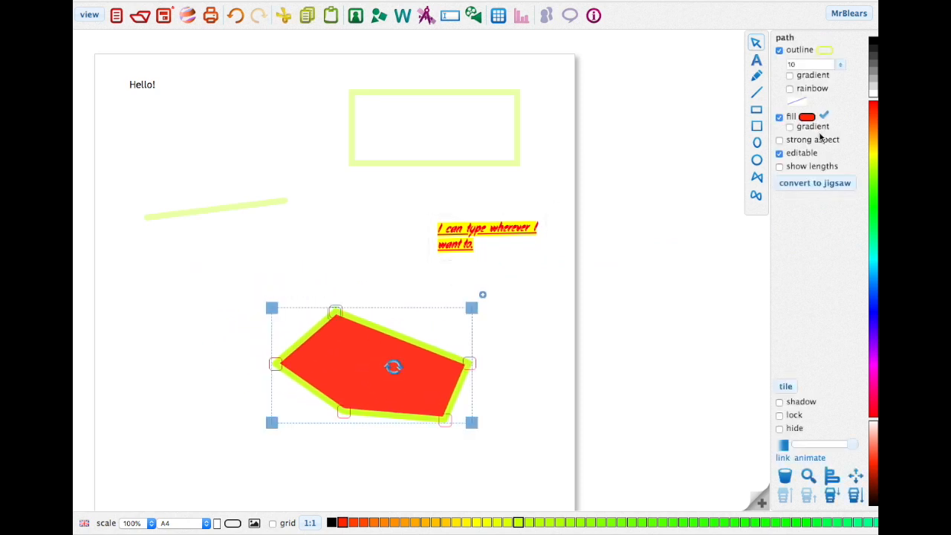
Step: Try a rainbow outline on the five-sided shape, remove its outline entirely, and show its side lengths
left_click(790, 89)
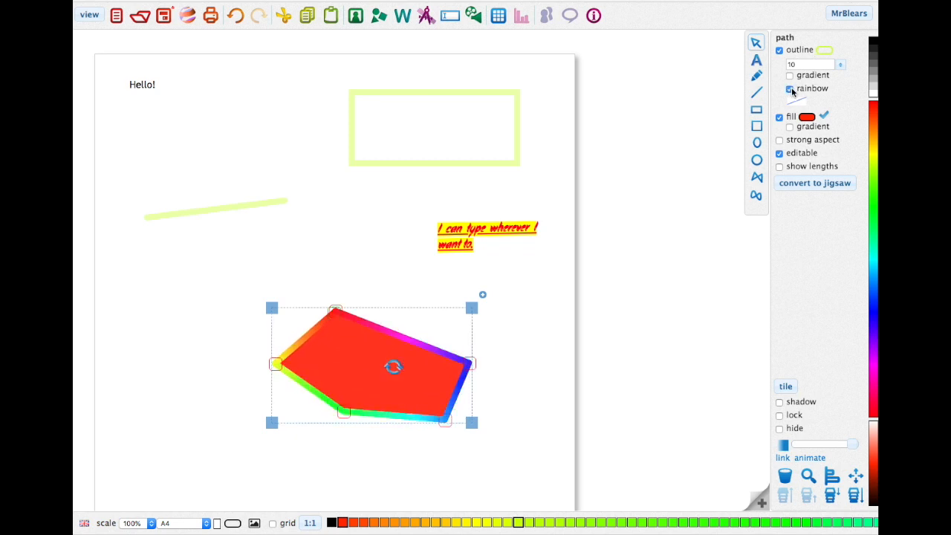
left_click(779, 50)
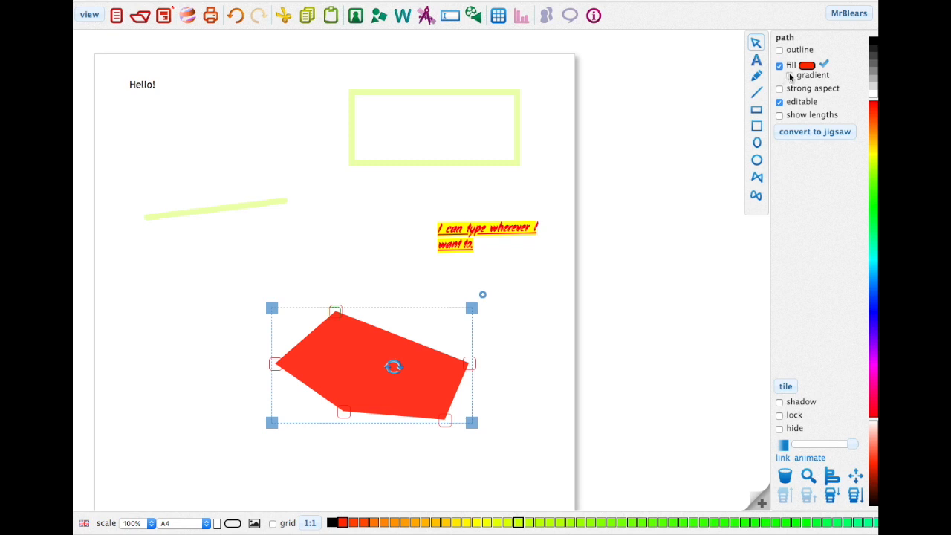
left_click(779, 116)
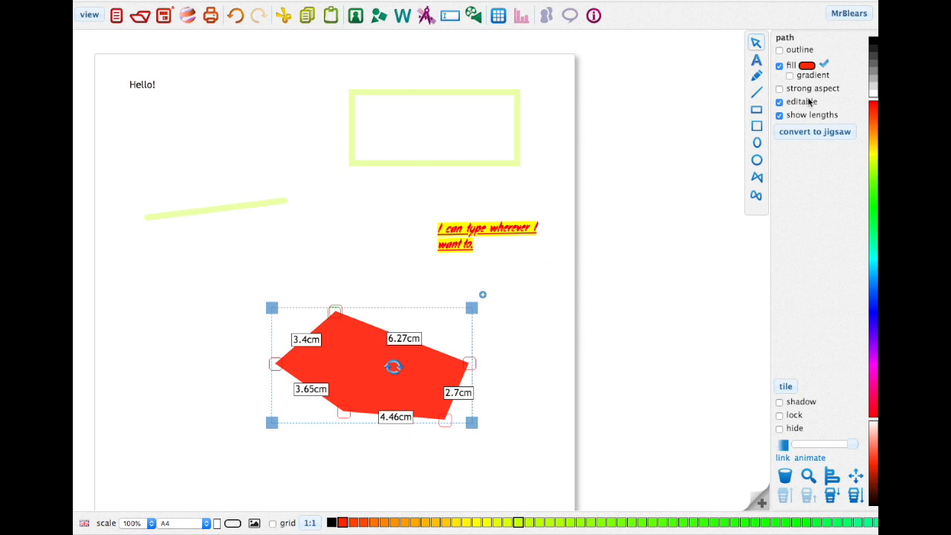
Step: Convert the five-sided shape to a jigsaw and scatter its upper pieces around the page
left_click(814, 133)
left_click_drag(297, 323, 203, 277)
left_click_drag(327, 367, 245, 363)
left_click_drag(286, 401, 234, 428)
left_click_drag(335, 339, 315, 282)
left_click_drag(333, 368, 273, 349)
left_click_drag(390, 331, 400, 283)
left_click_drag(466, 328, 513, 312)
left_click_drag(462, 352, 527, 362)
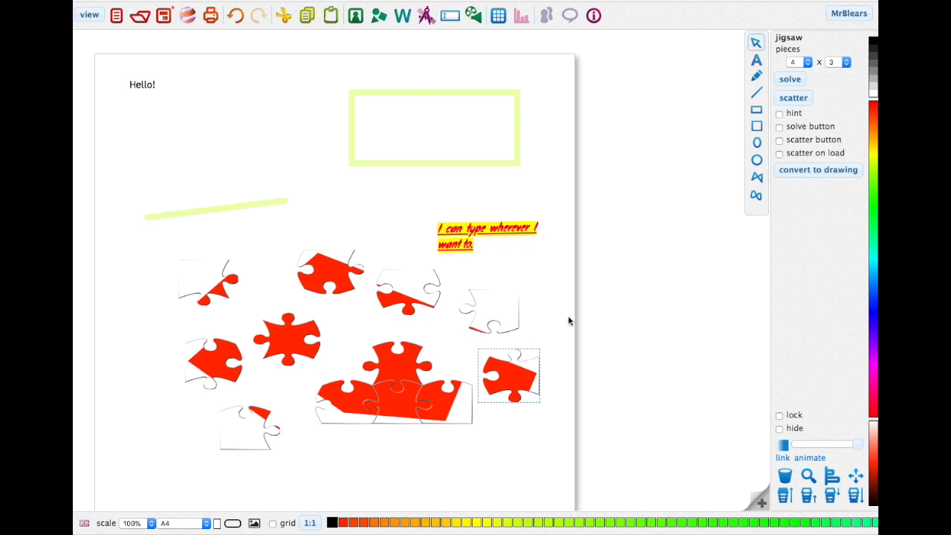
Step: Undo the jigsaw piece moves and the conversion to restore the five-sided red shape
left_click(235, 15)
left_click(235, 15)
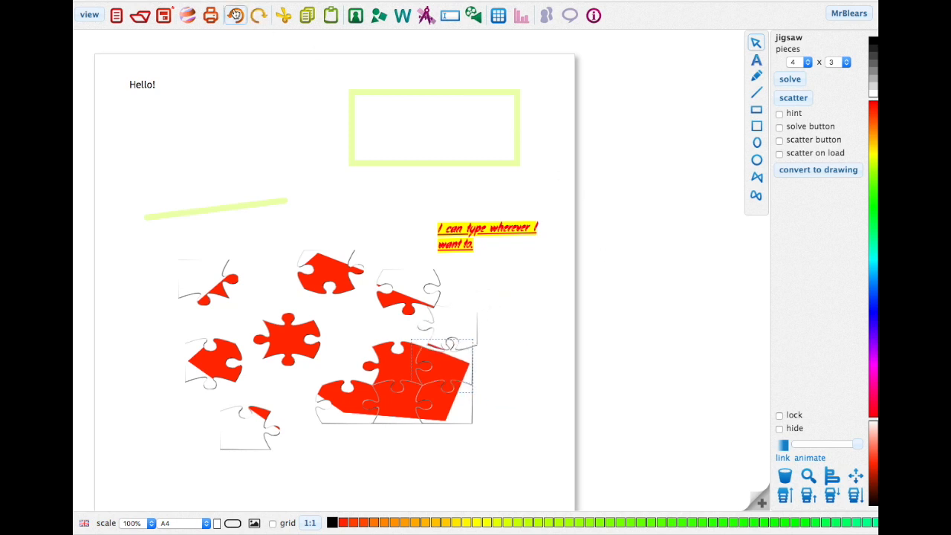
left_click(236, 15)
left_click(236, 15)
left_click(235, 14)
left_click(235, 14)
left_click(235, 14)
left_click(235, 14)
left_click(235, 14)
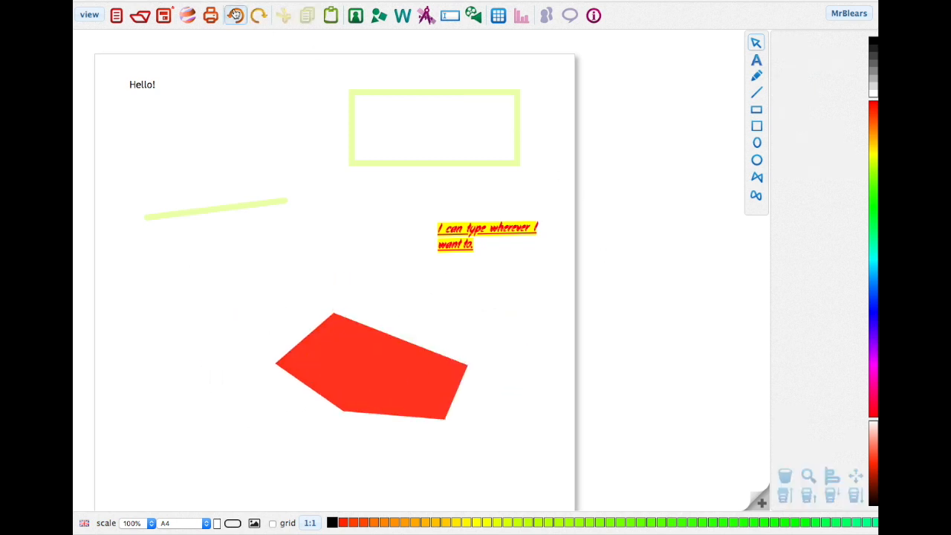
left_click(235, 14)
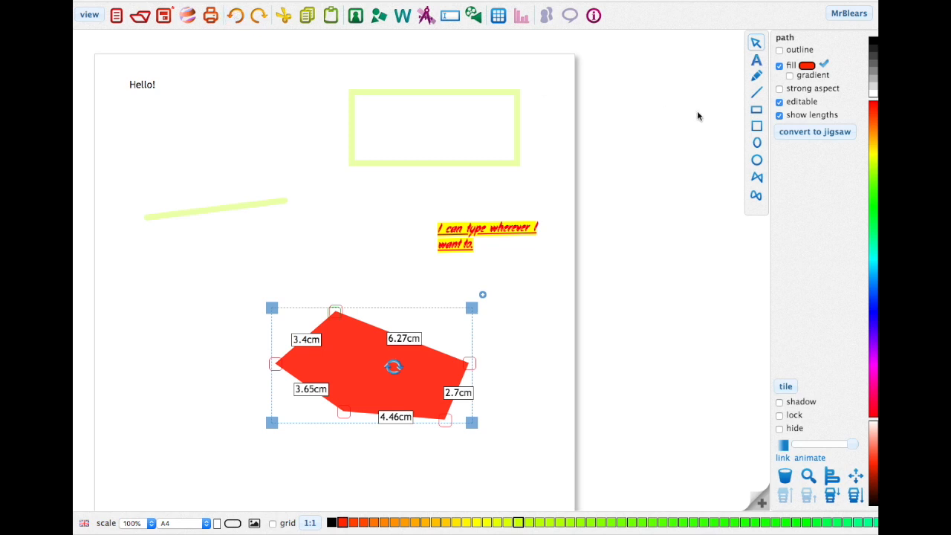
Step: Add a shadow to the five-sided red shape and hide its side lengths
left_click(779, 402)
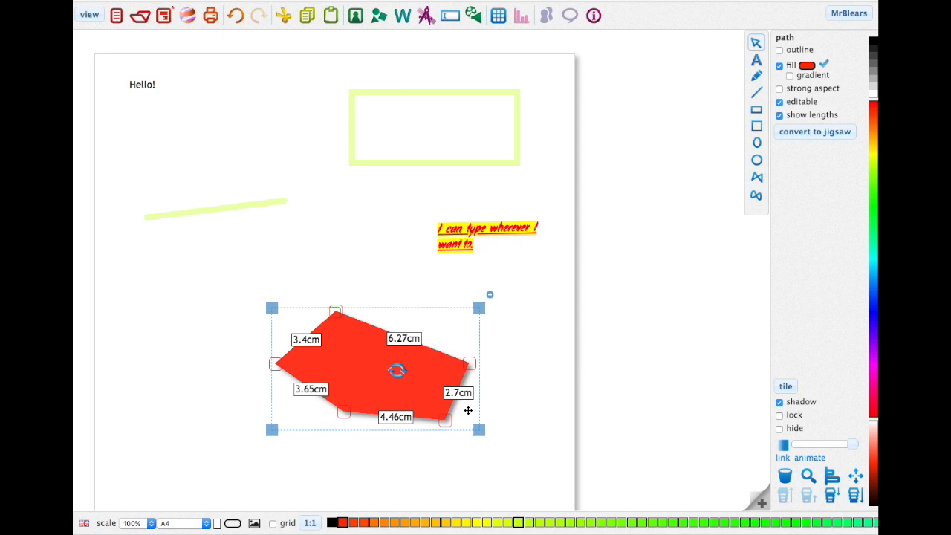
left_click(779, 116)
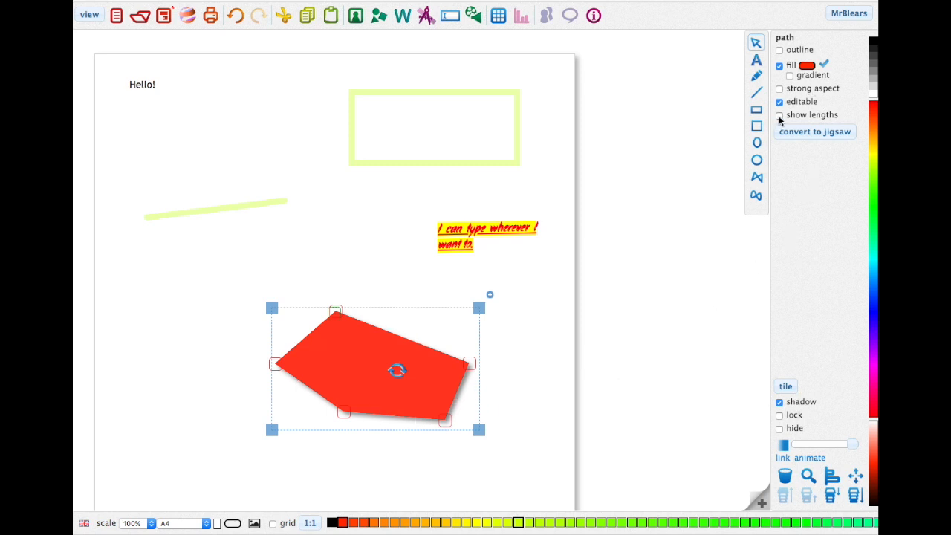
Step: Lock the five-sided red shape in place and unlock it again so it can be selected
left_click(780, 416)
left_click(407, 352)
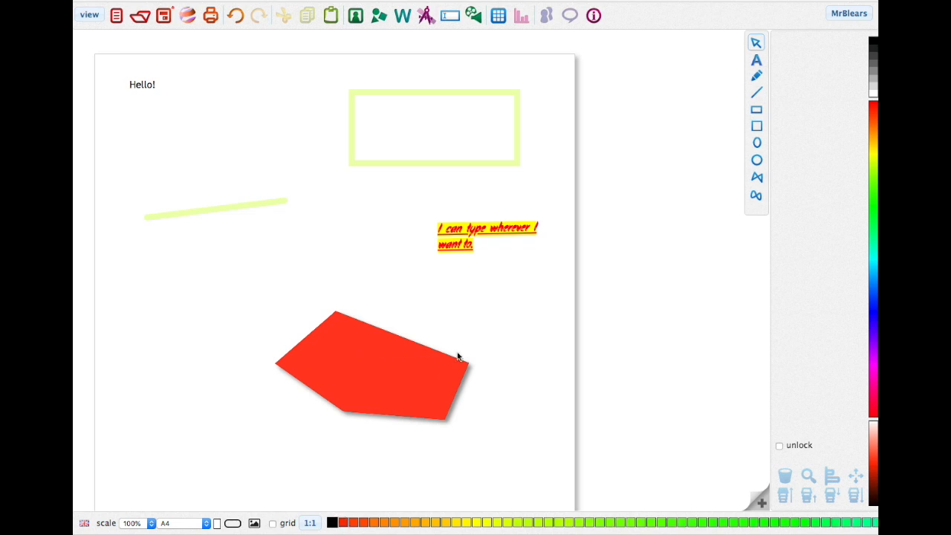
left_click(780, 444)
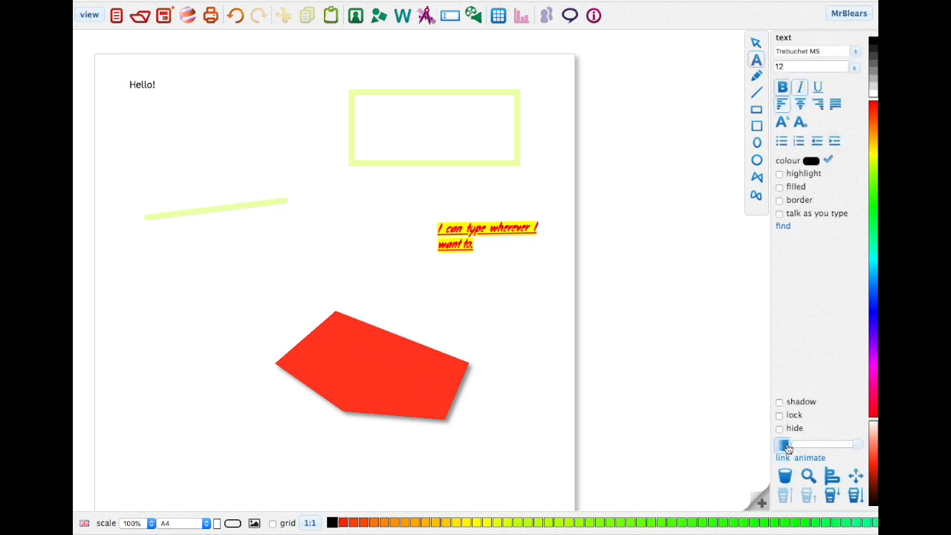
left_click(755, 43)
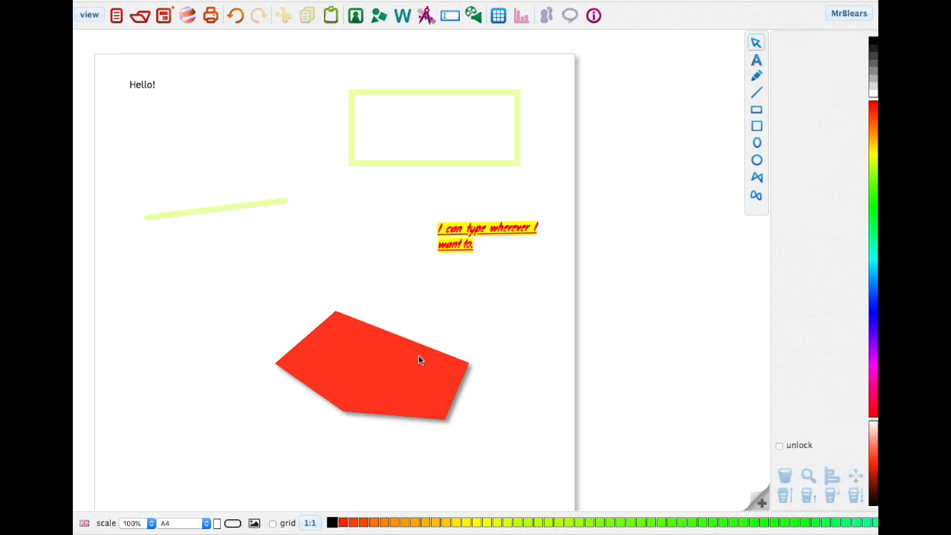
left_click(800, 447)
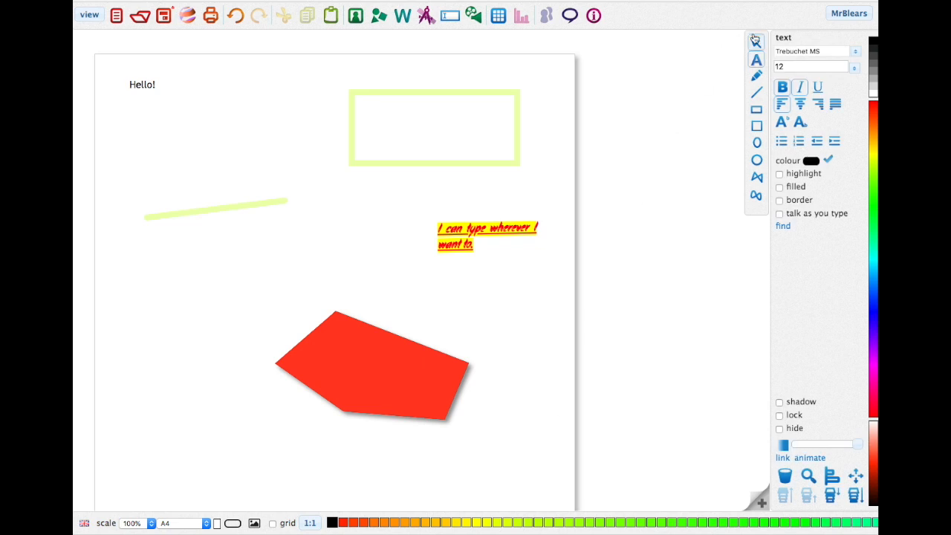
left_click(755, 42)
left_click(779, 446)
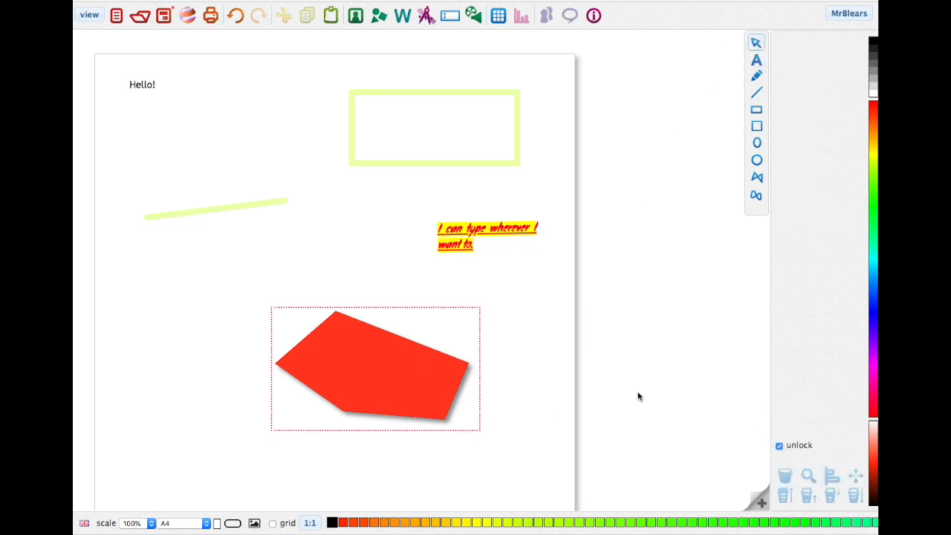
left_click(461, 324)
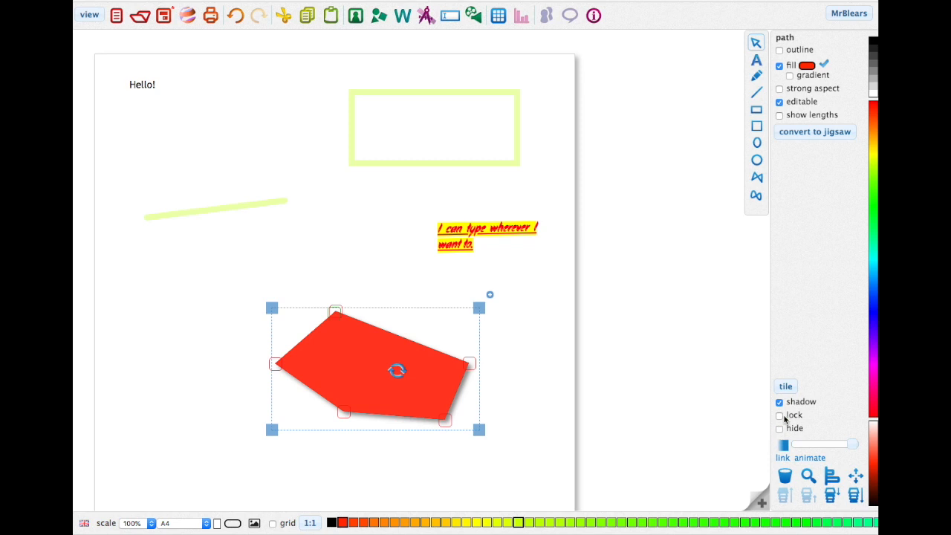
Step: Link the five-sided red shape to youtube.com, test the link and return to the j2e page
left_click(784, 459)
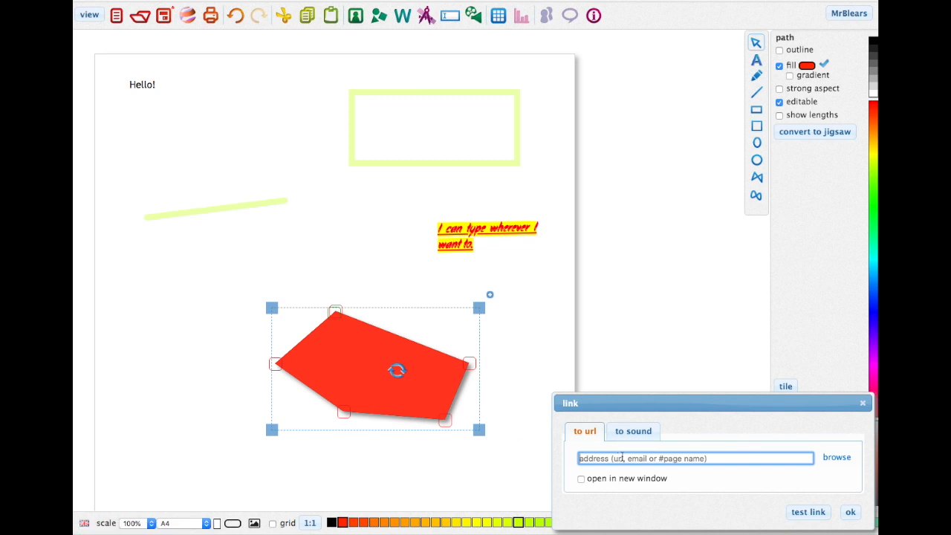
type("youtube.com")
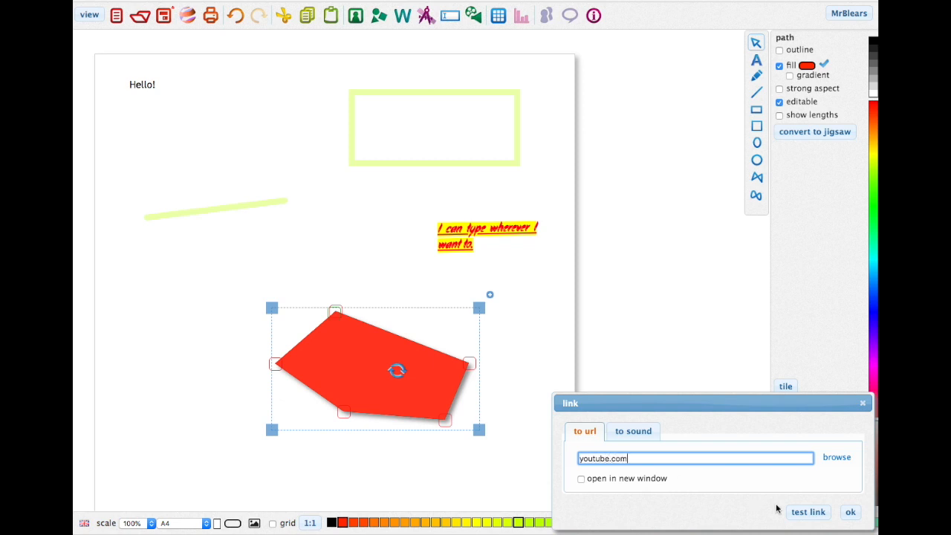
left_click(808, 512)
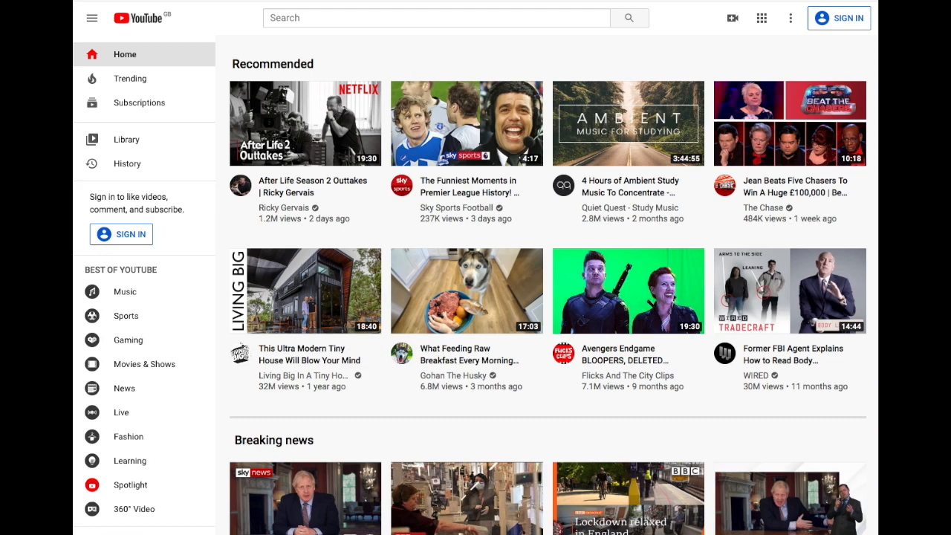
key("super+w")
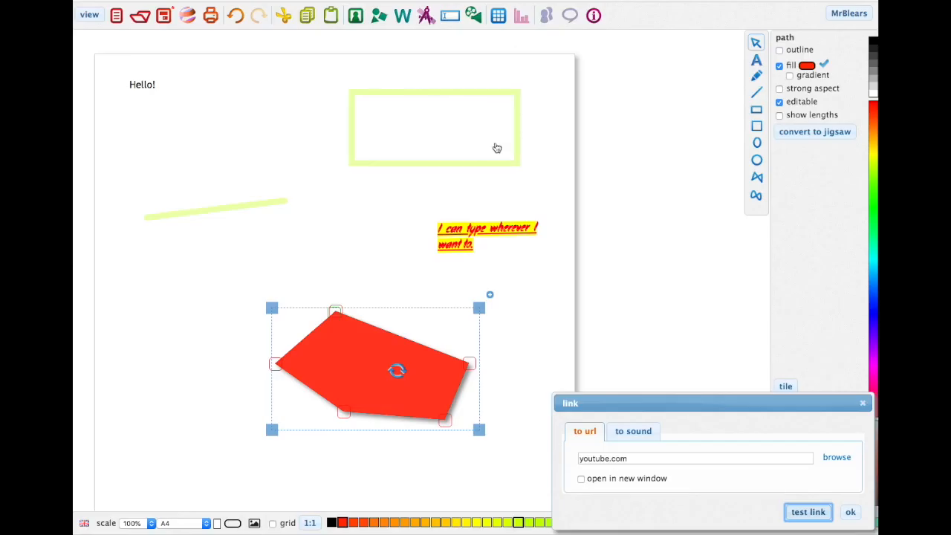
Step: Look through the personal and web sources for a sound link and accept the red shape's link settings
left_click(631, 431)
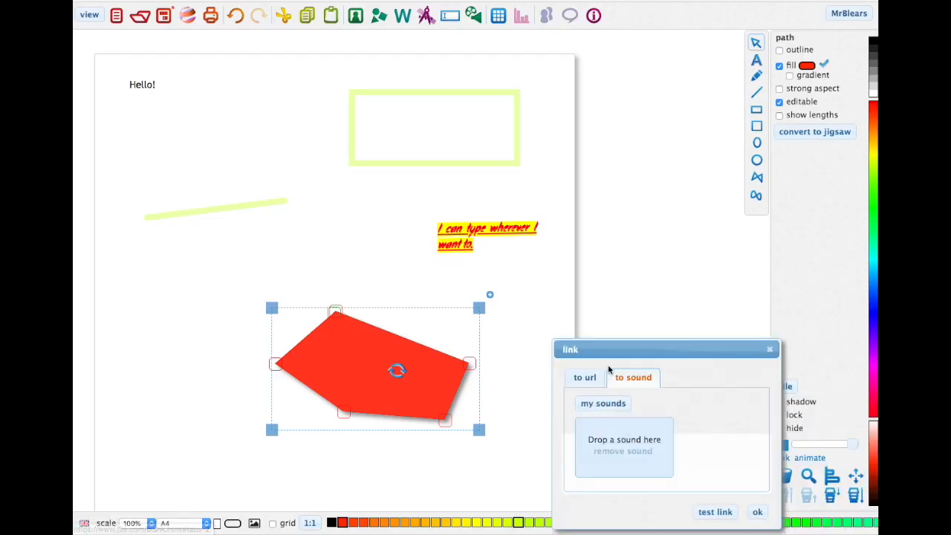
left_click(612, 406)
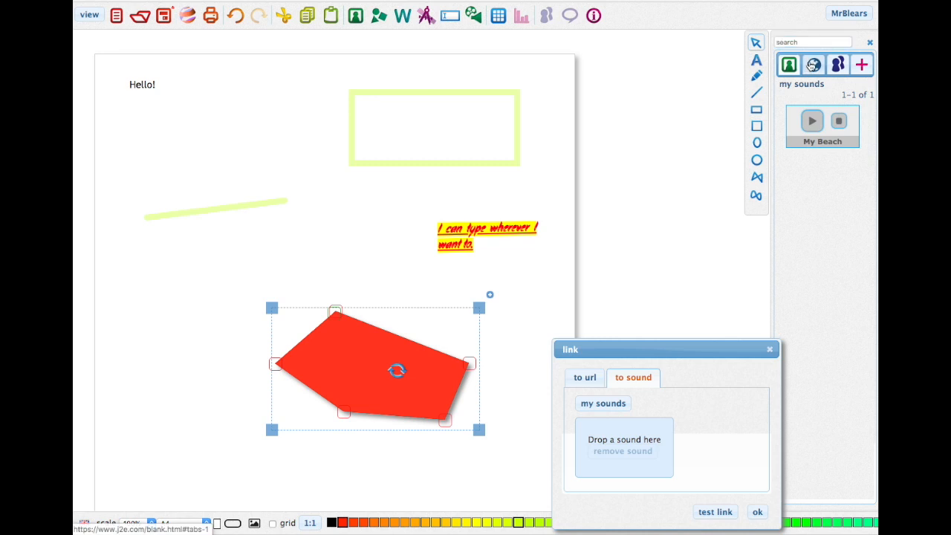
left_click(813, 65)
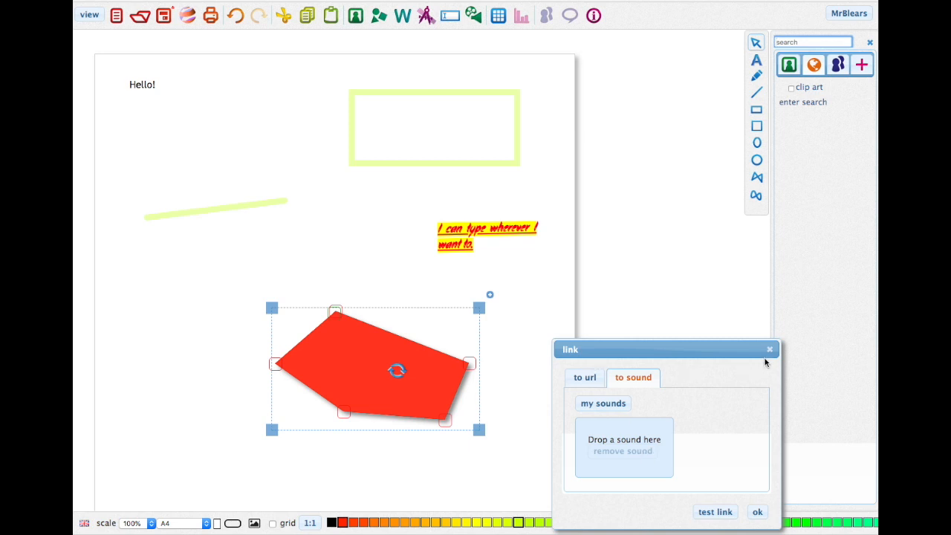
left_click(757, 512)
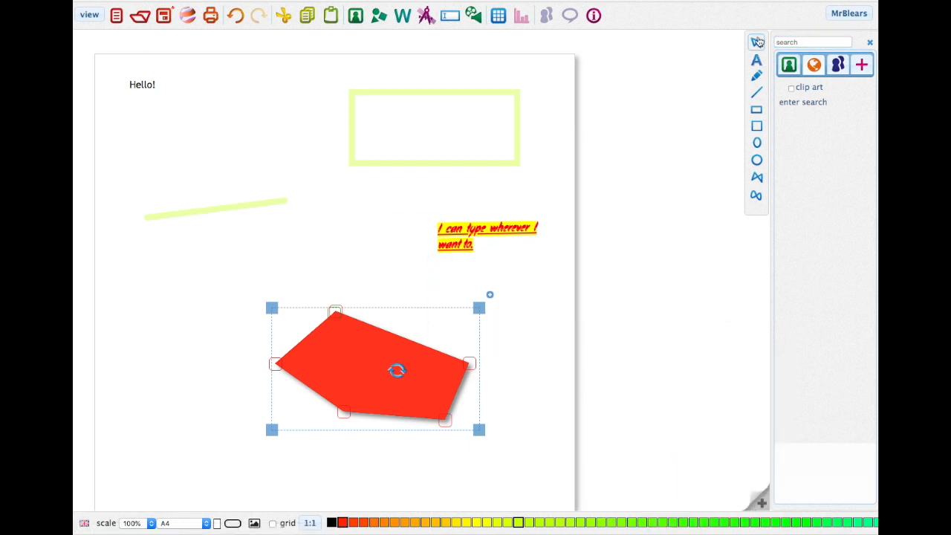
Step: Reopen the five-sided red shape's link settings and accept the youtube.com address
left_click(601, 195)
left_click(396, 358)
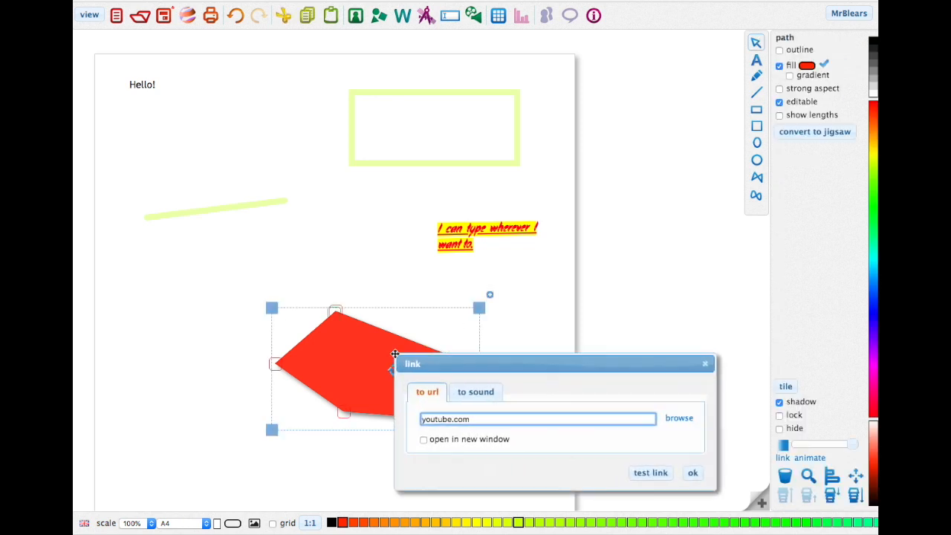
left_click(692, 473)
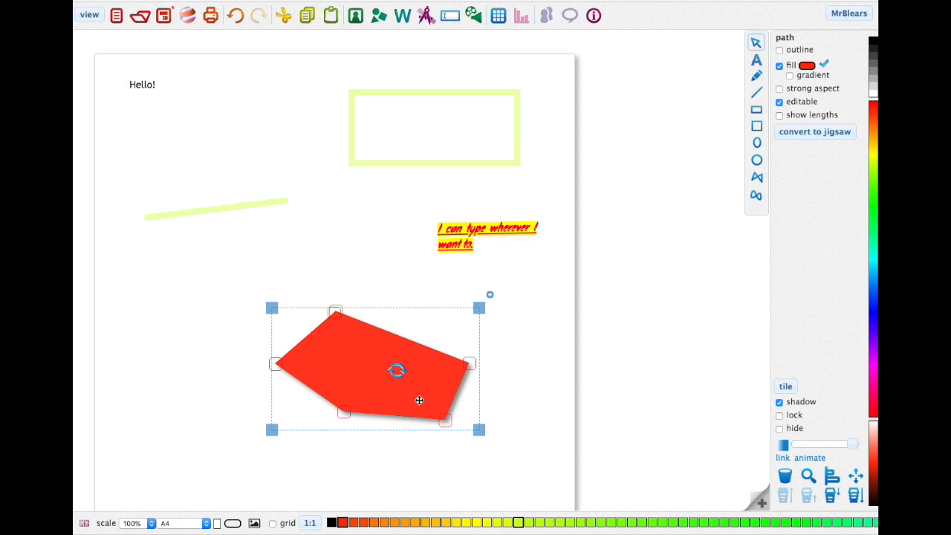
Step: Save the page with the title "Youtube Test" and save it once more
left_click(167, 16)
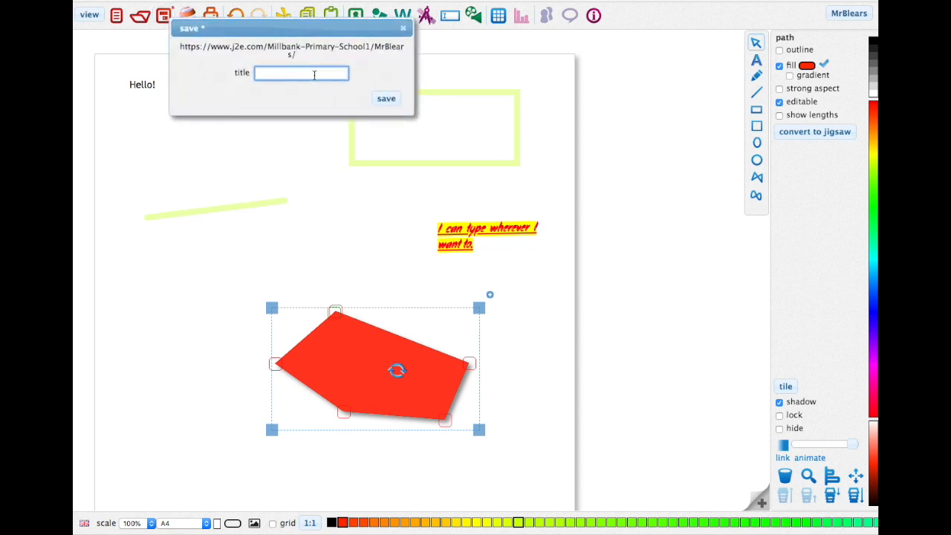
type("Youtube Test")
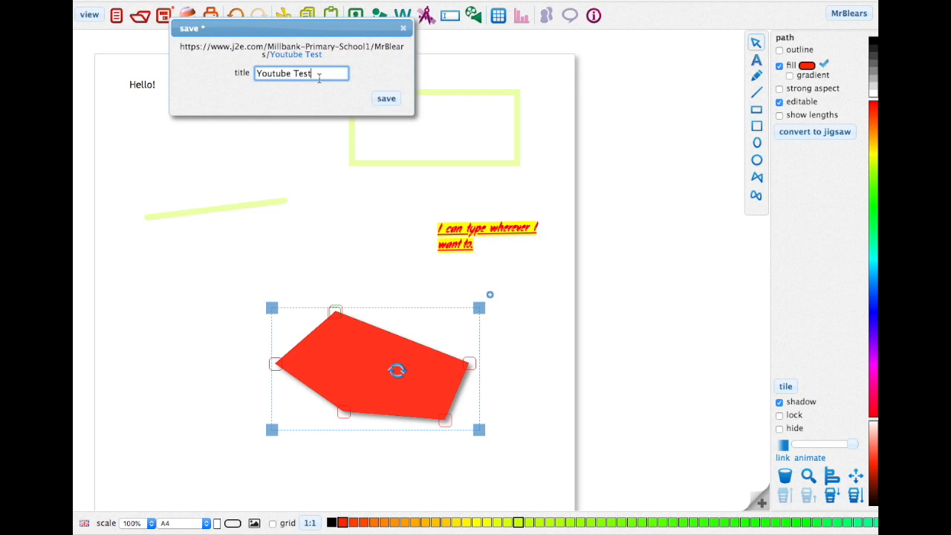
left_click(386, 99)
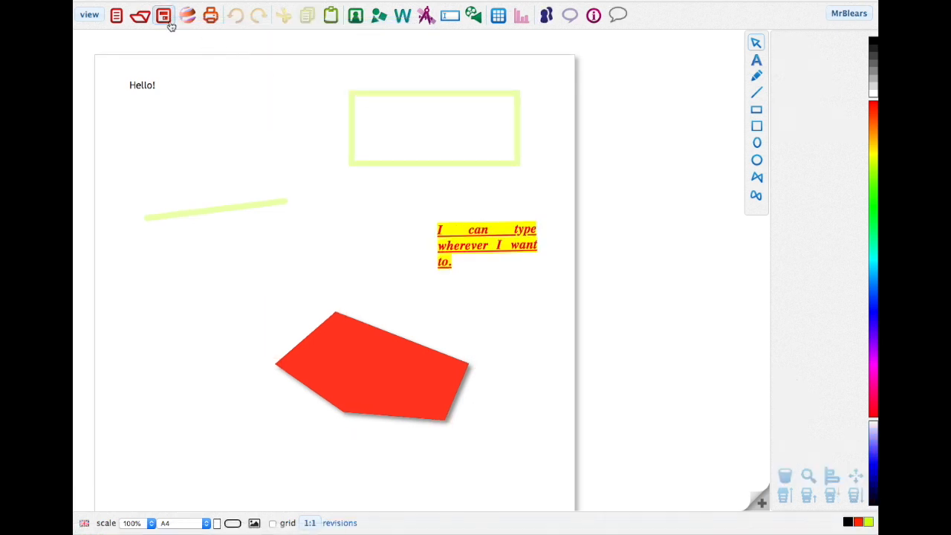
left_click(164, 17)
left_click(393, 105)
Step: Draw a closed blue curved shape with crossing loops and two long thin arms above the five-sided red shape
left_click(756, 196)
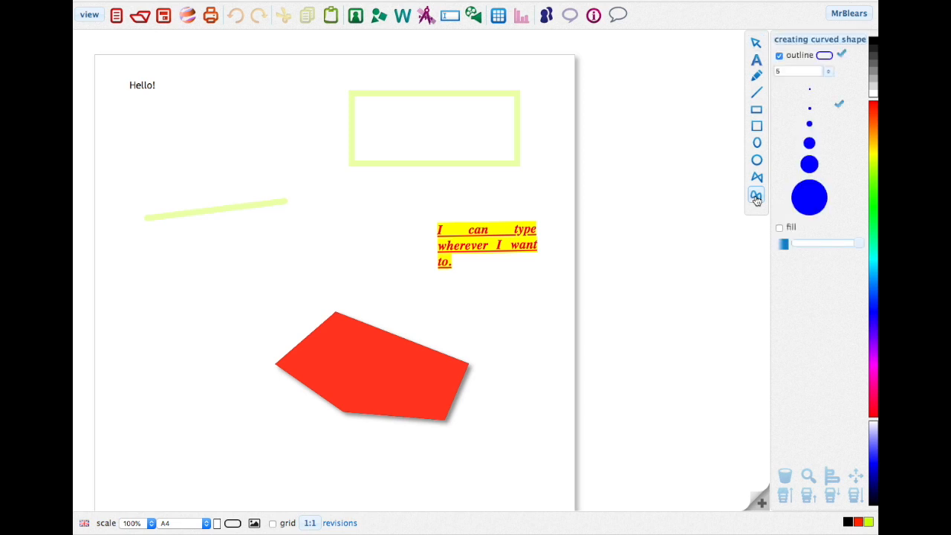
left_click(286, 220)
left_click(224, 291)
left_click(343, 290)
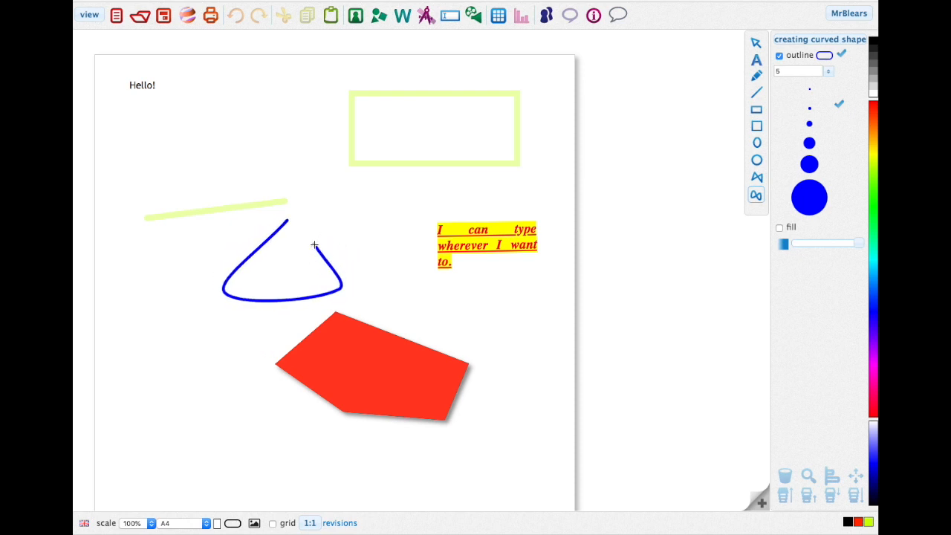
left_click(305, 199)
left_click(286, 215)
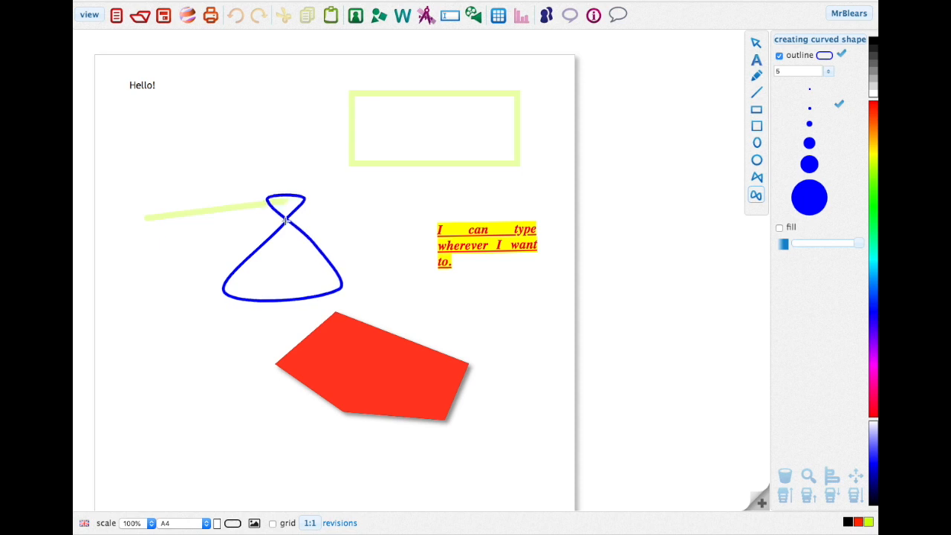
left_click(404, 215)
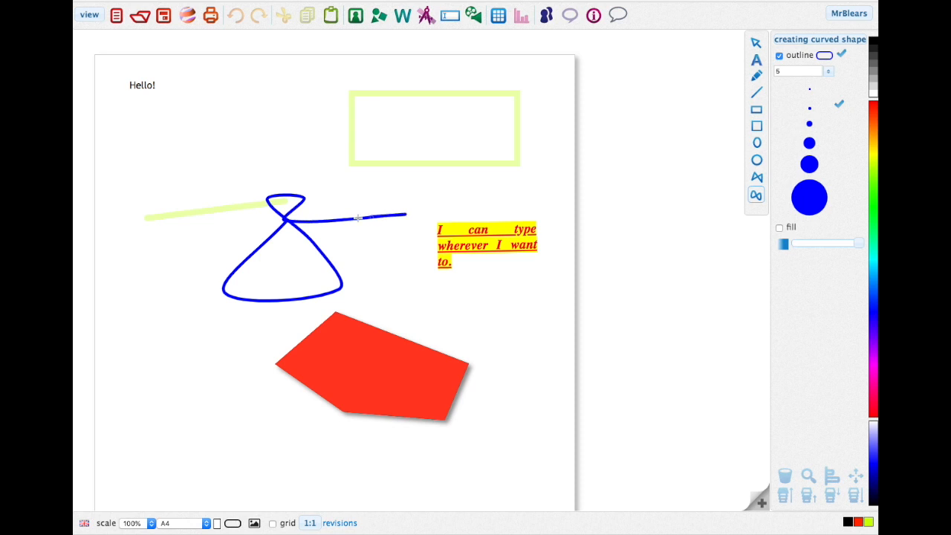
left_click(284, 216)
left_click(152, 234)
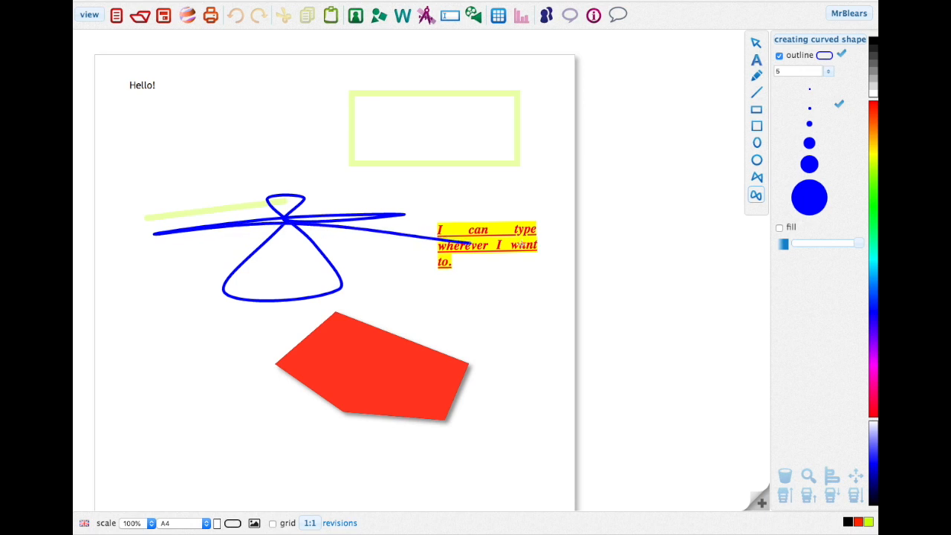
left_click(756, 43)
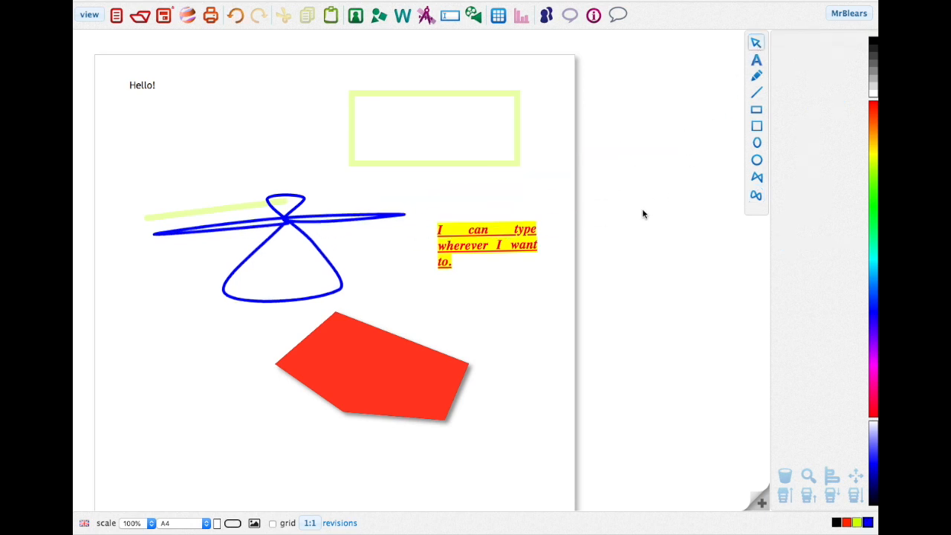
Step: Try a rainbow outline on the blue curved shape and turn it off again
left_click(325, 213)
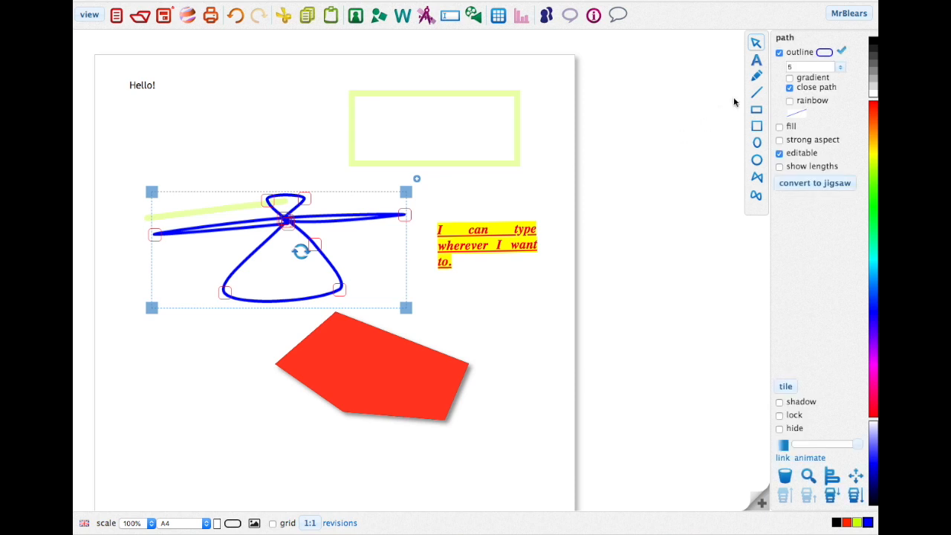
left_click(790, 101)
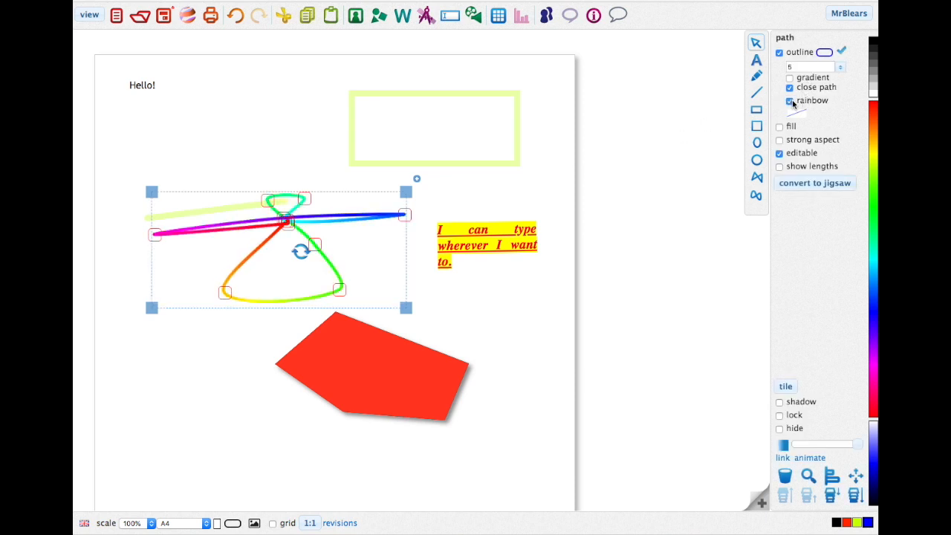
left_click(790, 101)
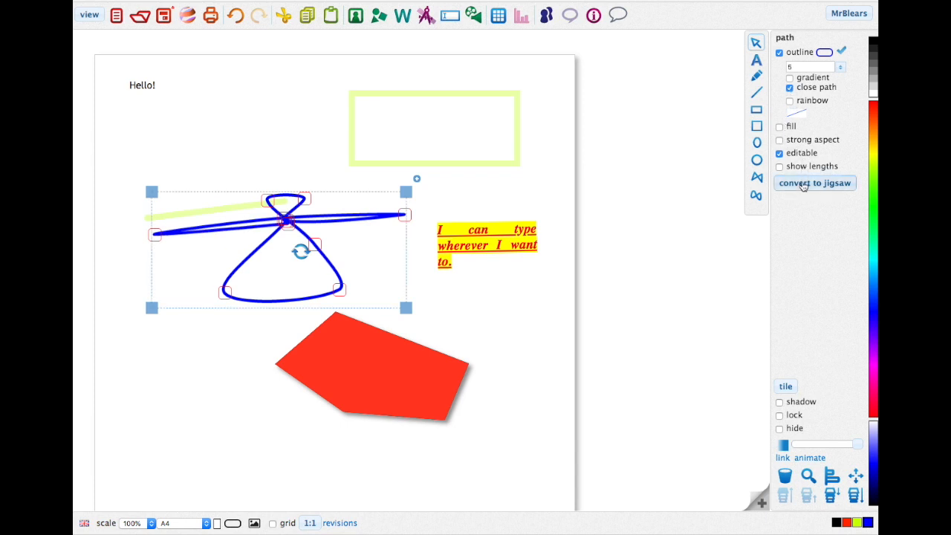
Step: Undo the rainbow outline changes and the drawing of the blue curved shape
left_click(235, 16)
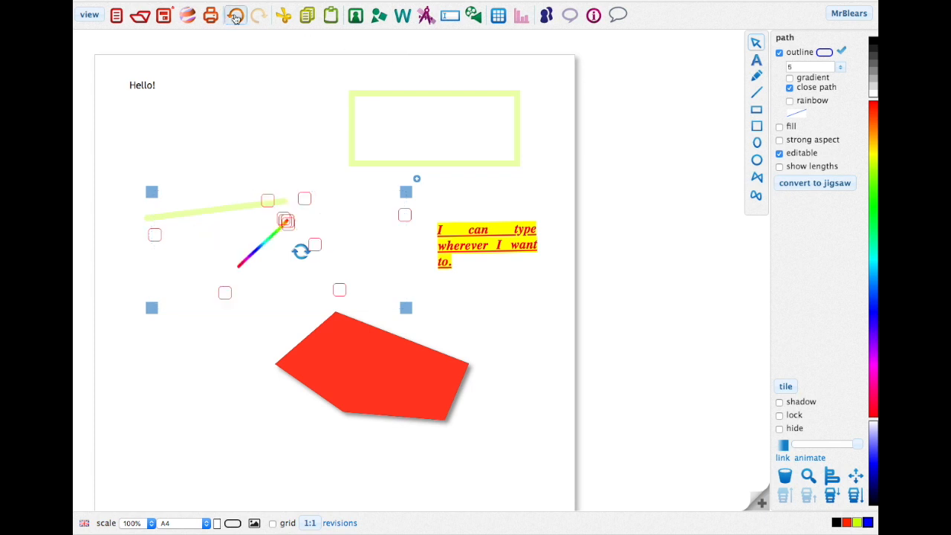
left_click(235, 15)
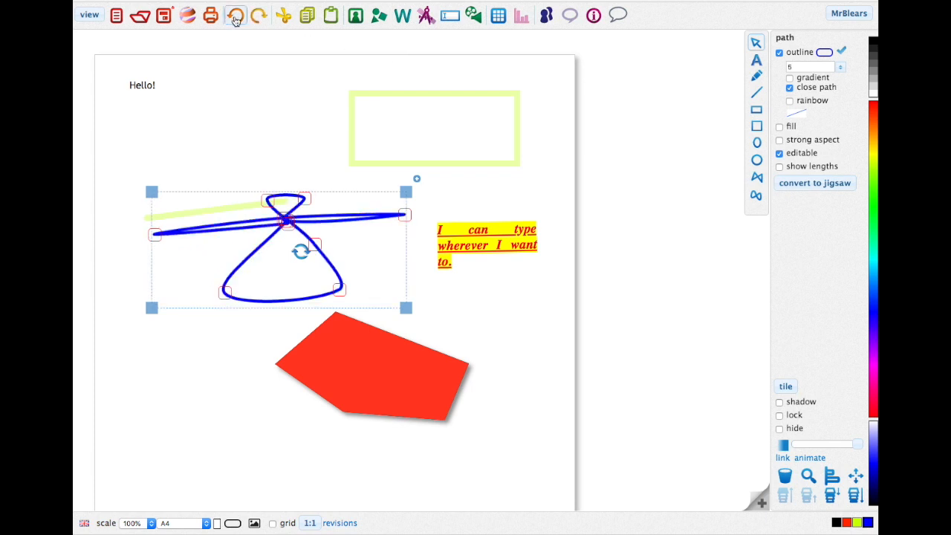
left_click(234, 16)
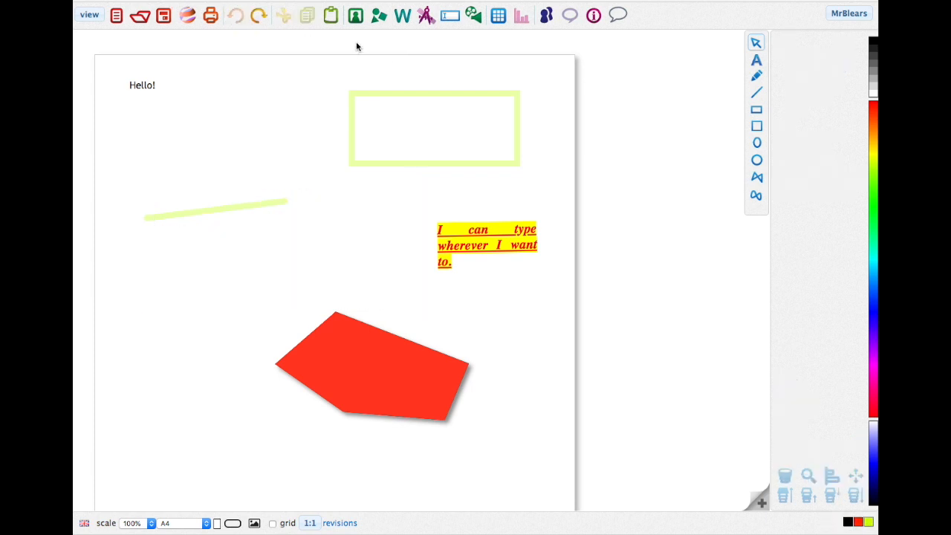
Step: Move the light green rectangle around the yellow-highlighted text, then copy it and paste the duplicate onto the page
left_click(435, 102)
left_click_drag(435, 102, 488, 219)
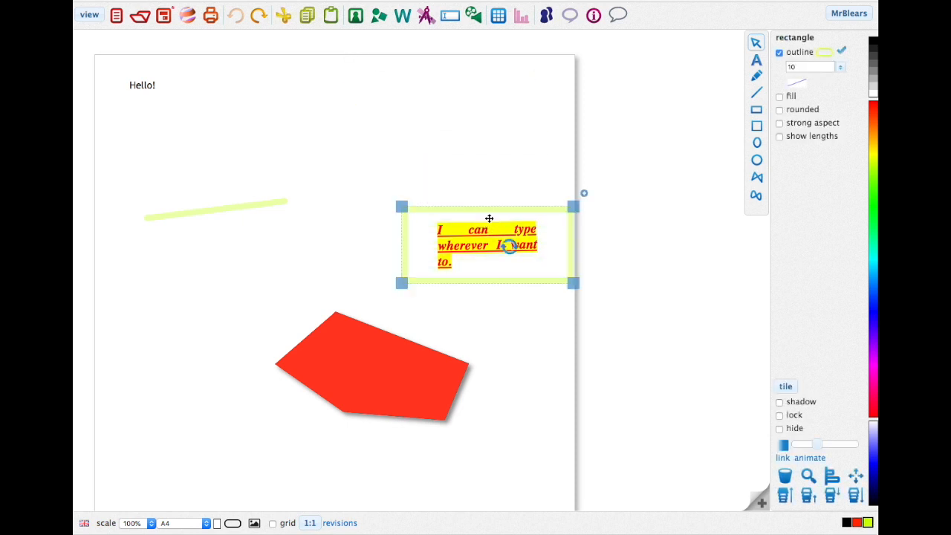
left_click(303, 20)
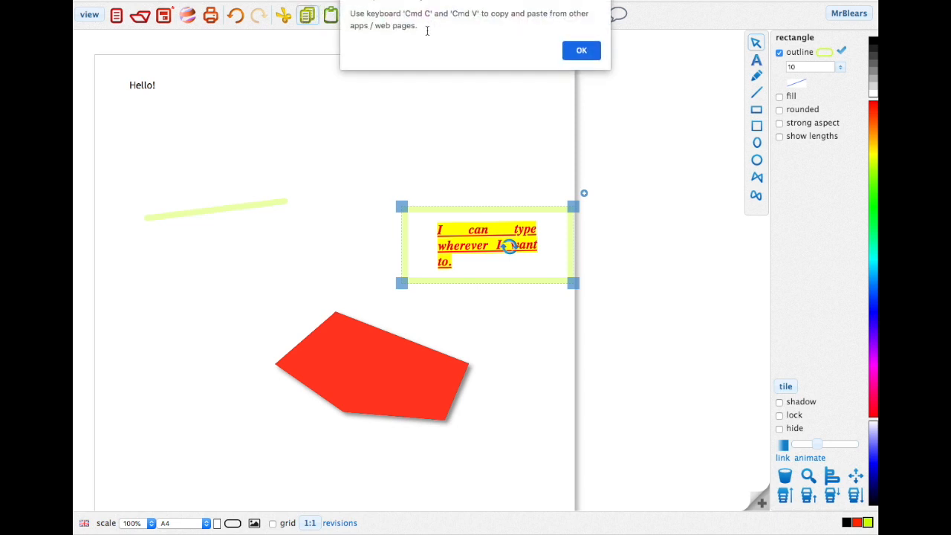
left_click(580, 52)
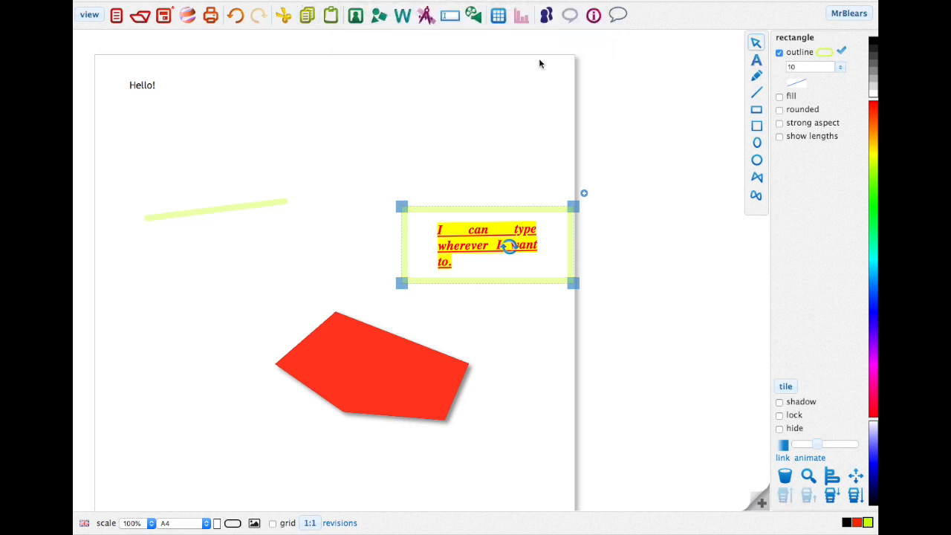
left_click(332, 16)
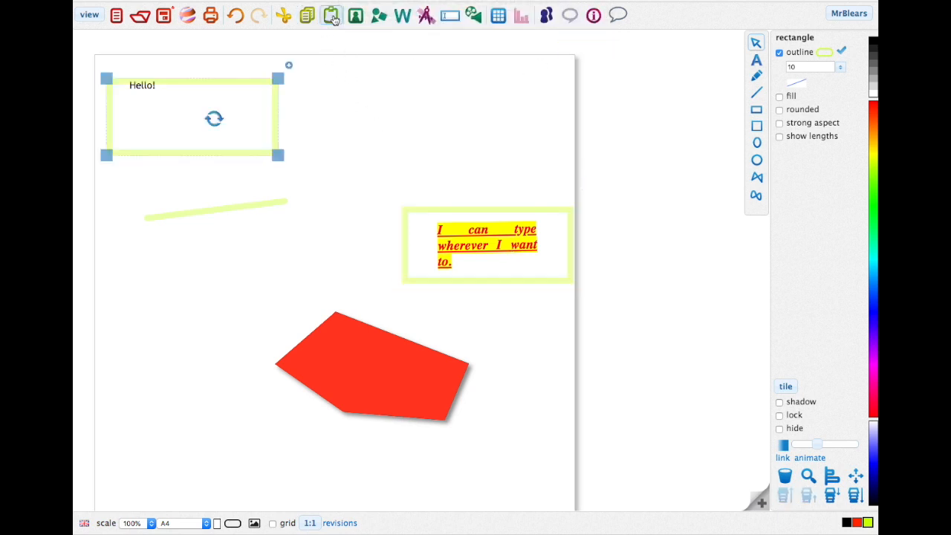
Step: Move the duplicate light green rectangle beside the one around "Hello!", then undo the move and the paste
left_click_drag(244, 87, 441, 89)
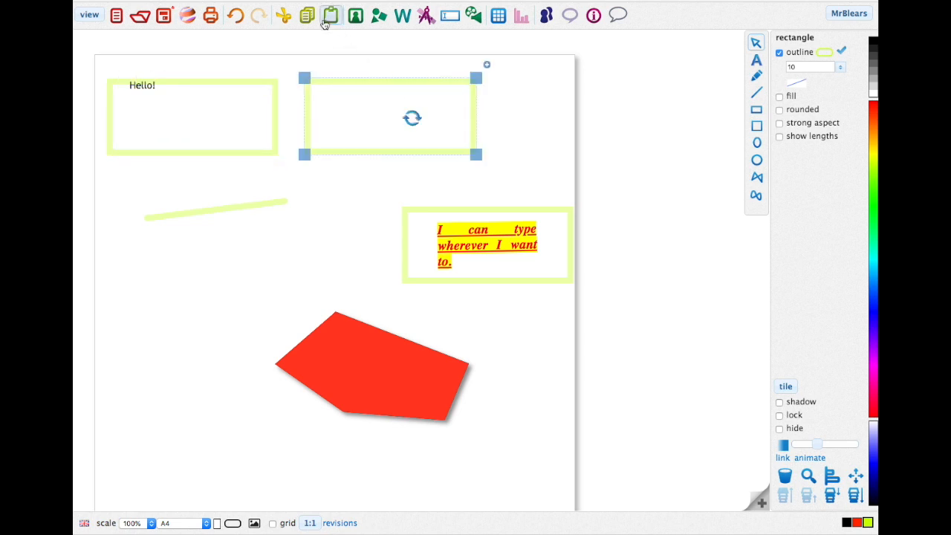
left_click(236, 16)
left_click(236, 17)
left_click(236, 17)
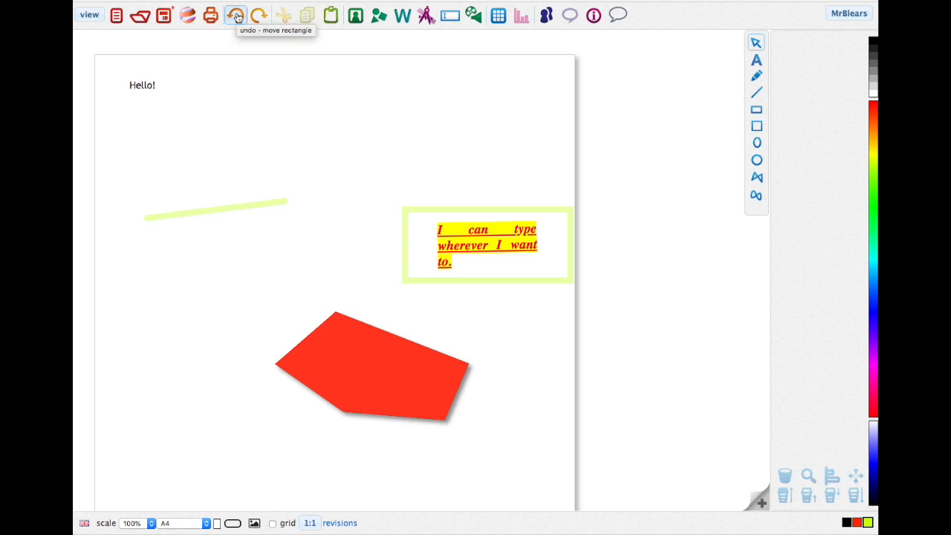
Step: Search the web pictures for "computer" and place the vintage desktop computer photo above the yellow-highlighted text
left_click(347, 21)
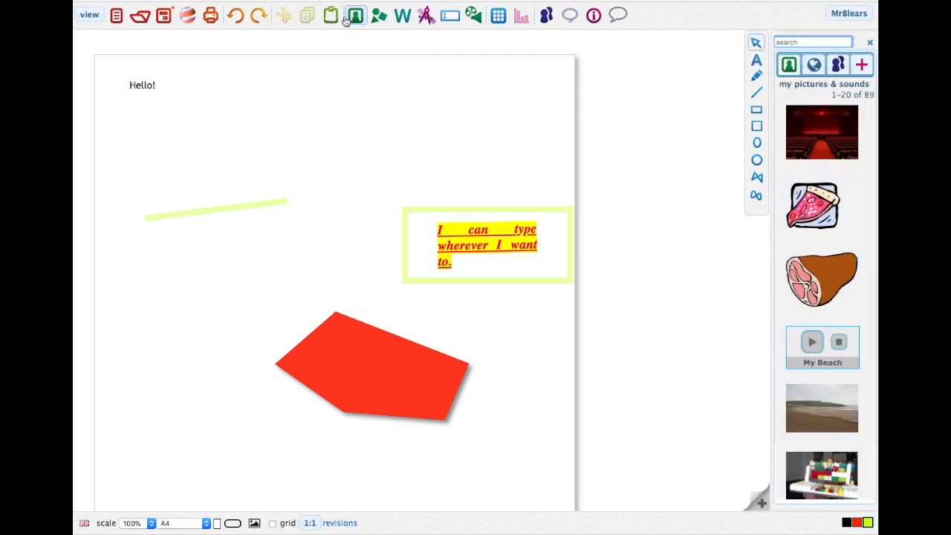
left_click(798, 43)
type("Computer")
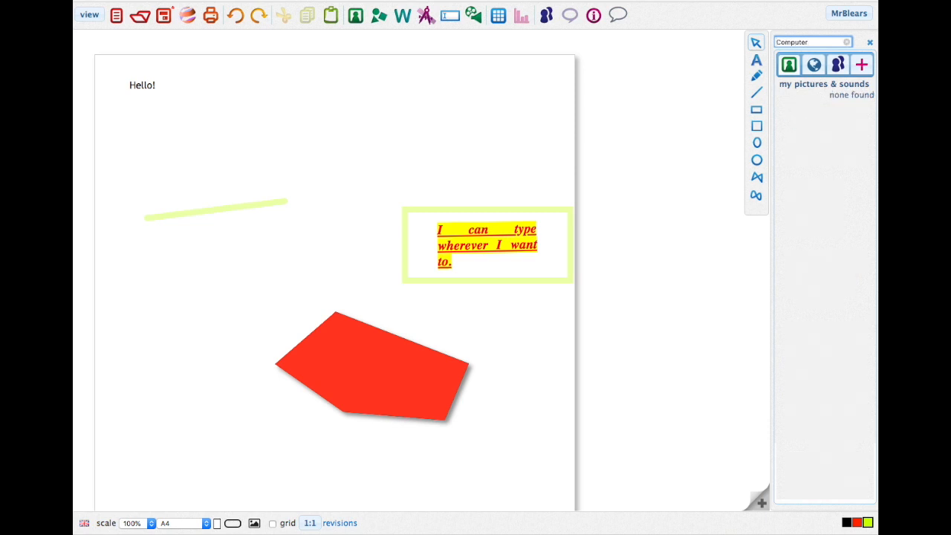
left_click(813, 66)
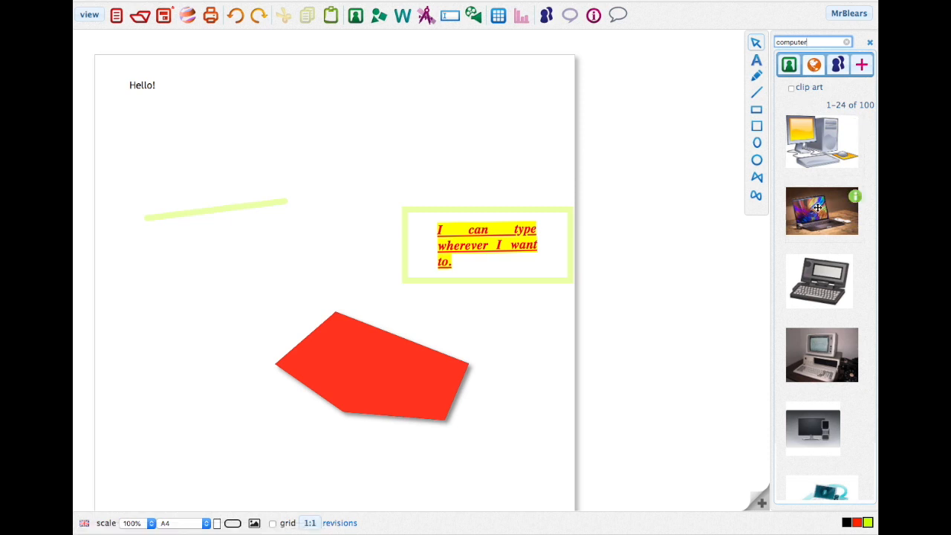
left_click_drag(835, 369, 565, 190)
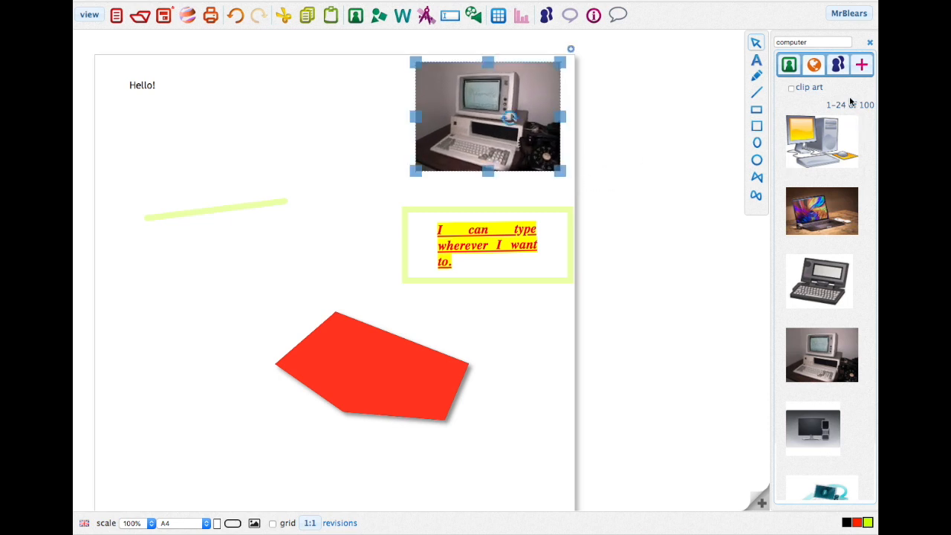
Step: Check the shared pictures and the file upload option, cancel choosing a file and close the picture library
left_click(837, 64)
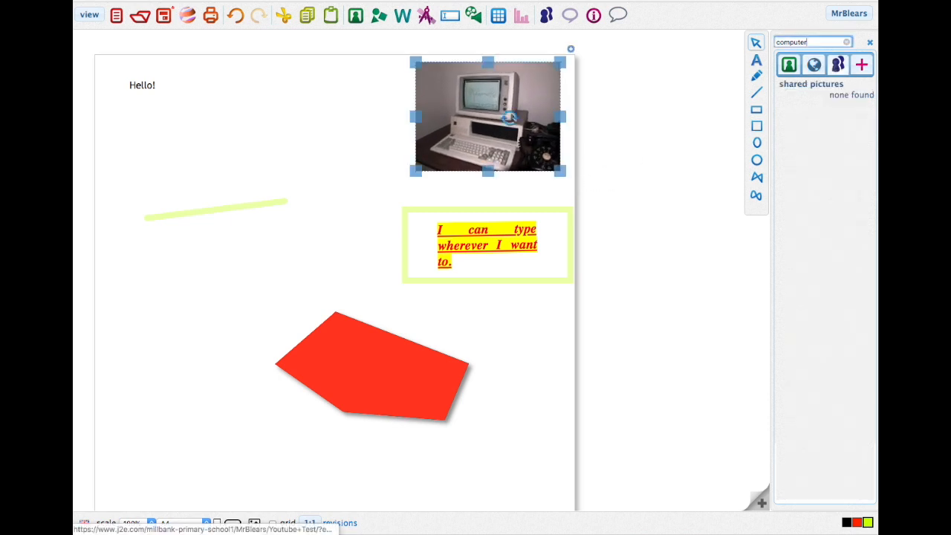
left_click(861, 66)
left_click(835, 122)
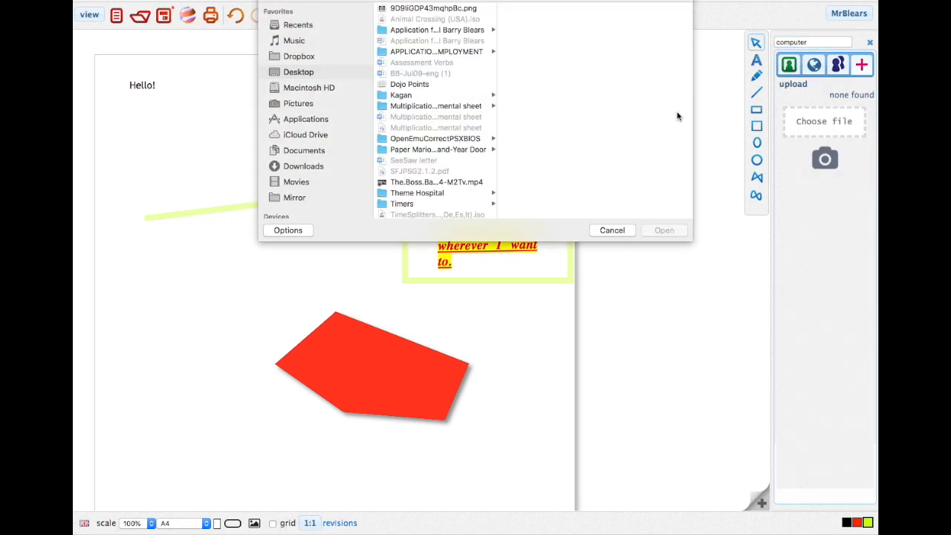
left_click(612, 230)
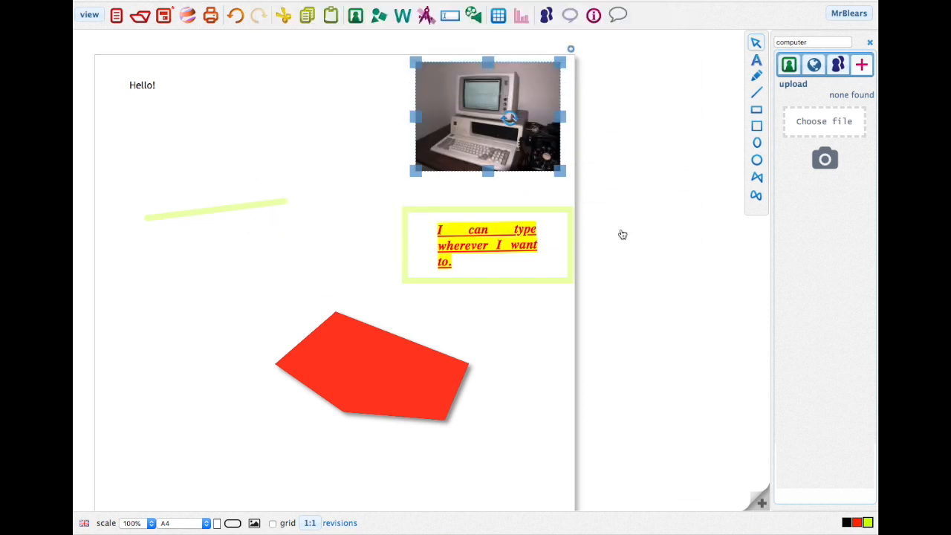
left_click(871, 45)
Step: Move the computer photo toward the middle of the page and give it rounded corners and a red frame
left_click_drag(492, 97, 380, 100)
left_click(779, 62)
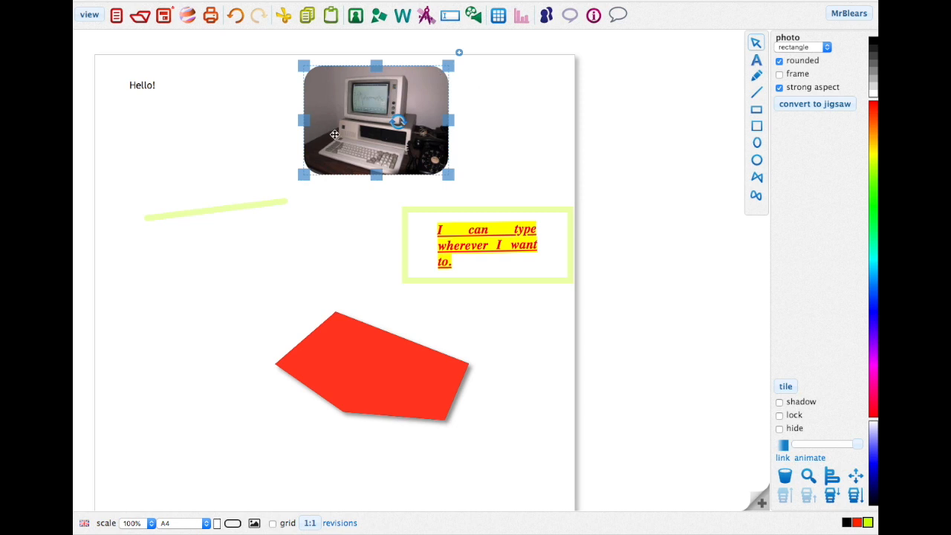
left_click(779, 74)
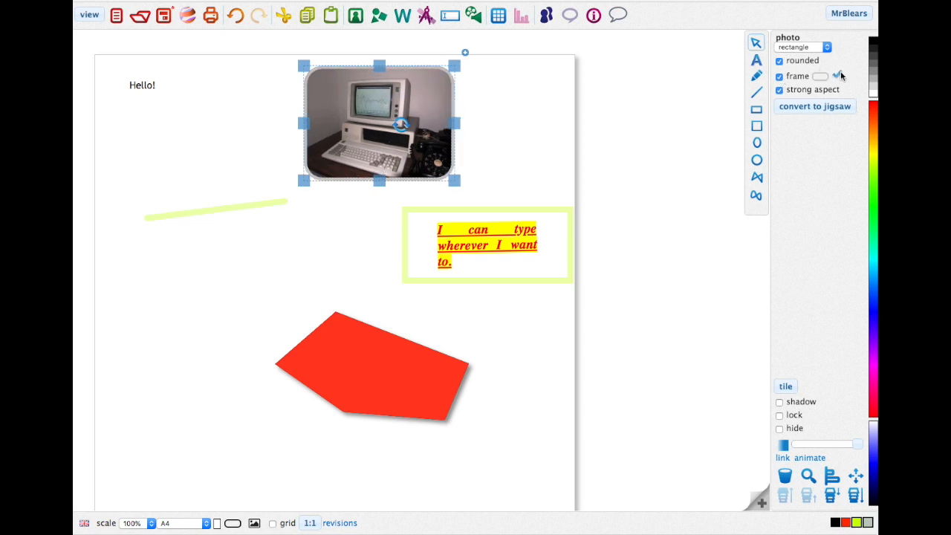
left_click(873, 111)
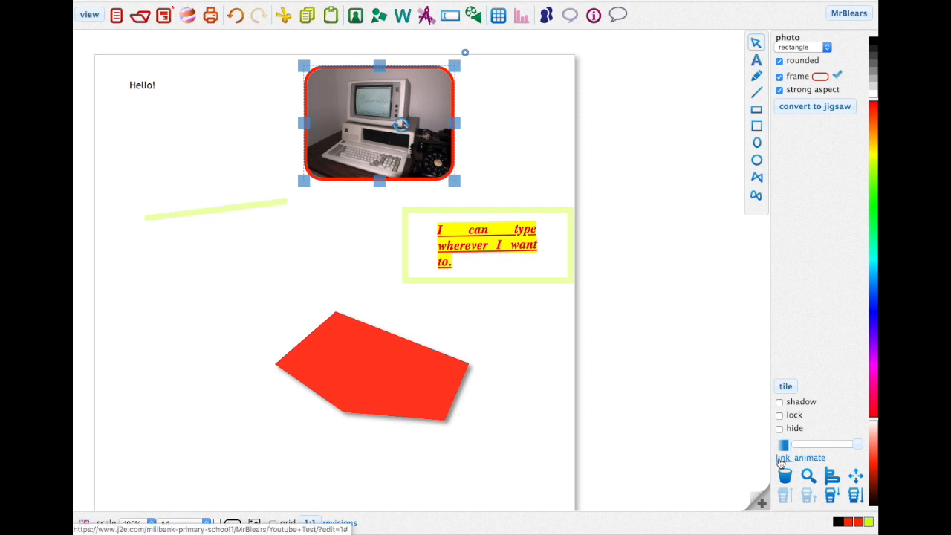
Step: Examine the animation actions, triggers and duration setting offered for the computer photo, then close the animation settings
left_click(811, 458)
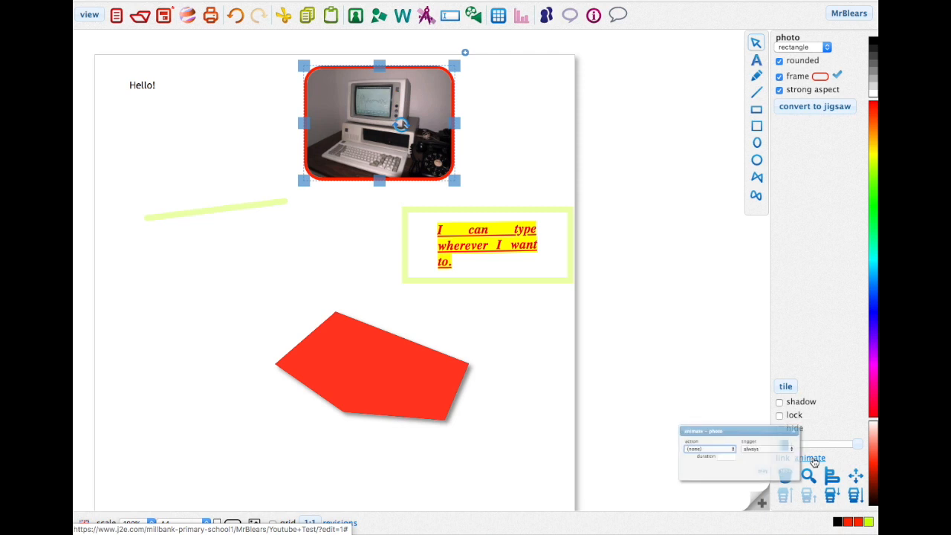
left_click(727, 447)
scroll(727, 467, "down", 5)
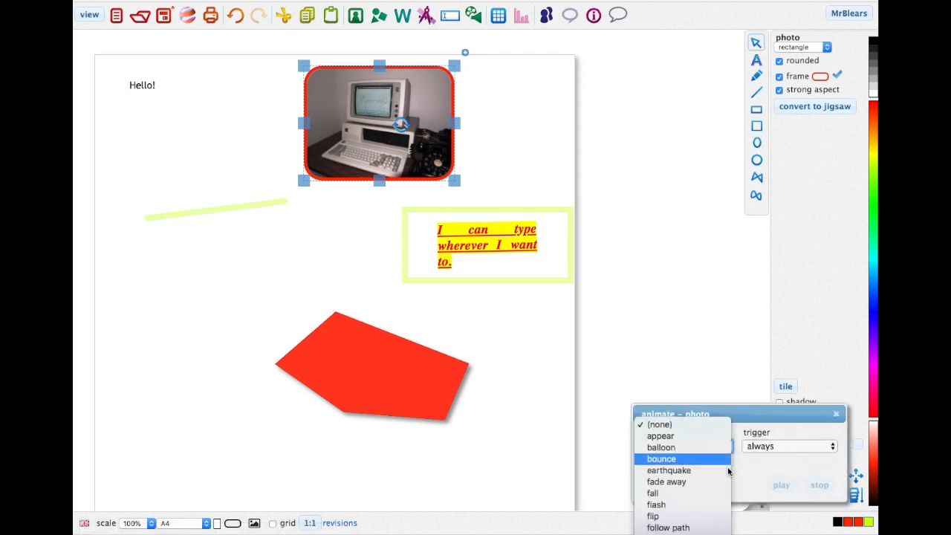
scroll(727, 468, "down", 3)
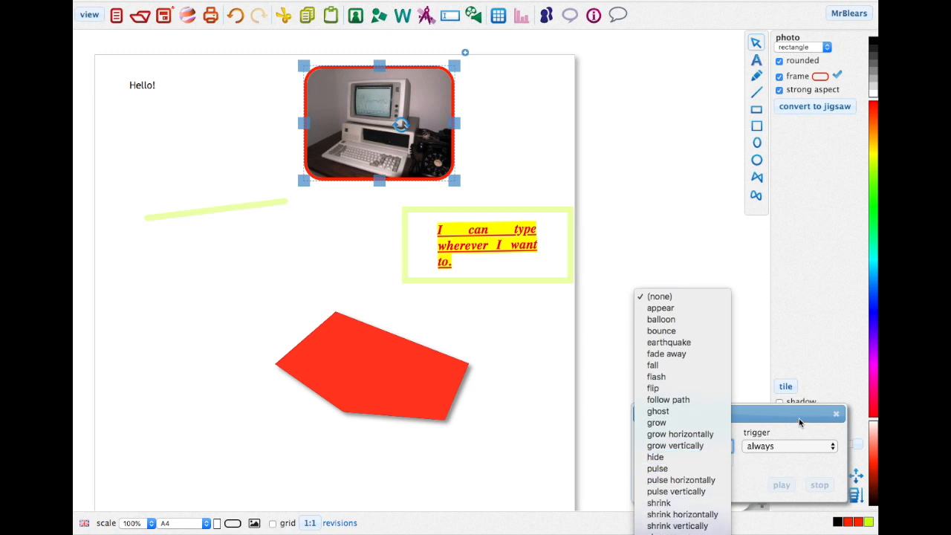
left_click(807, 443)
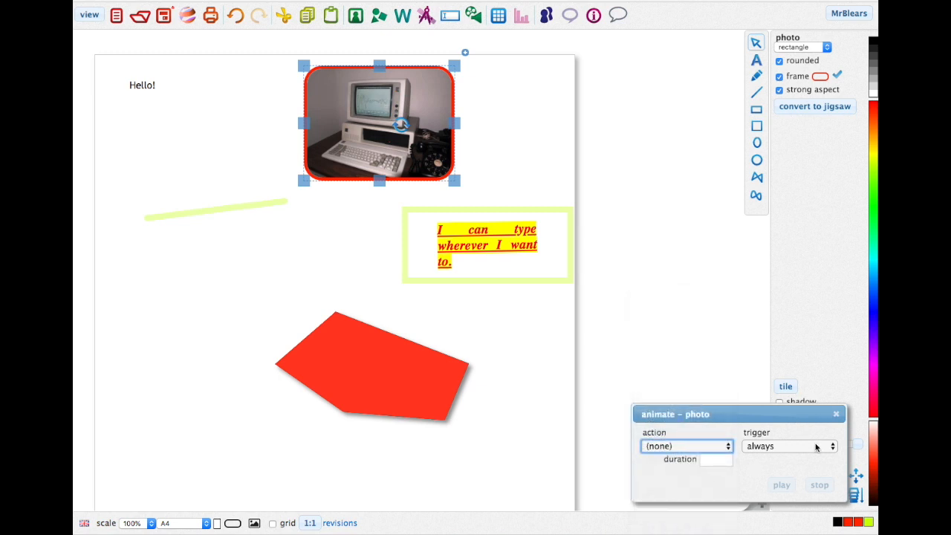
left_click(815, 445)
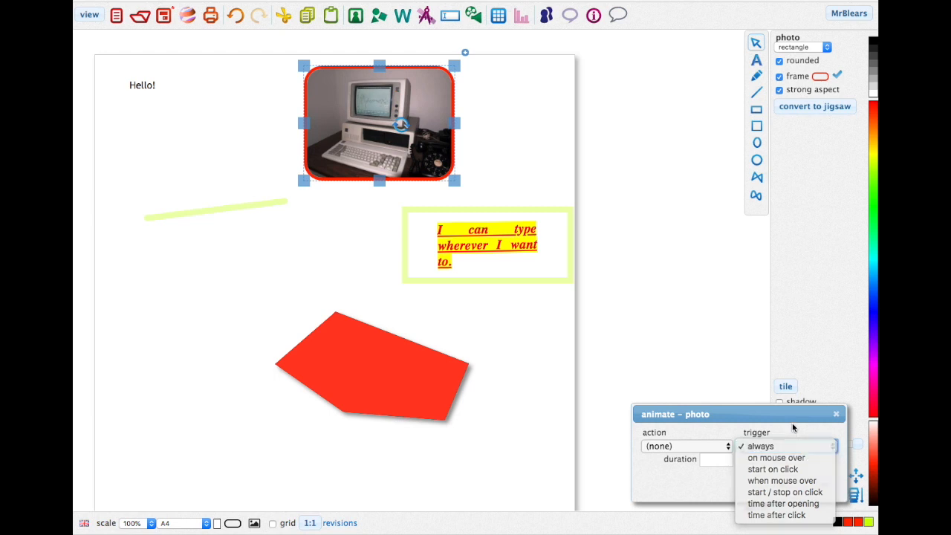
left_click(793, 428)
left_click(712, 459)
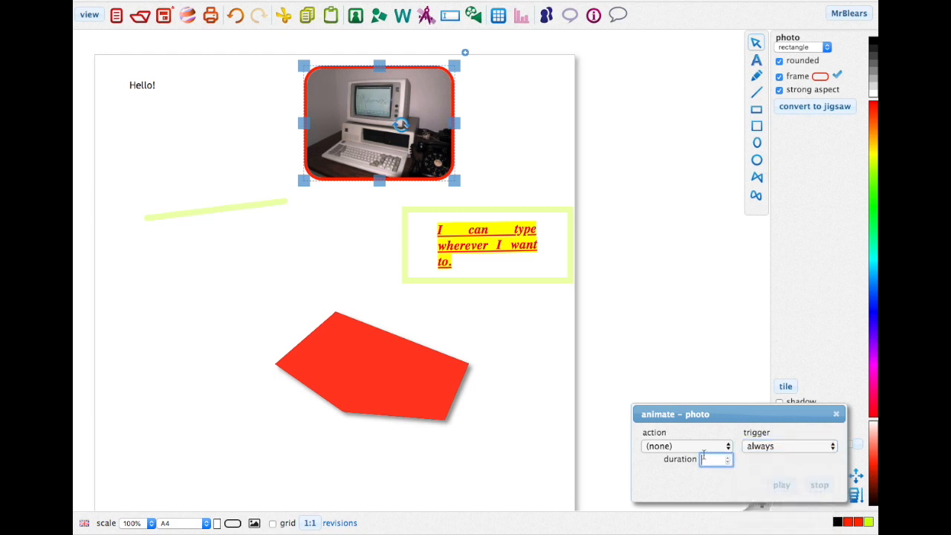
left_click(835, 414)
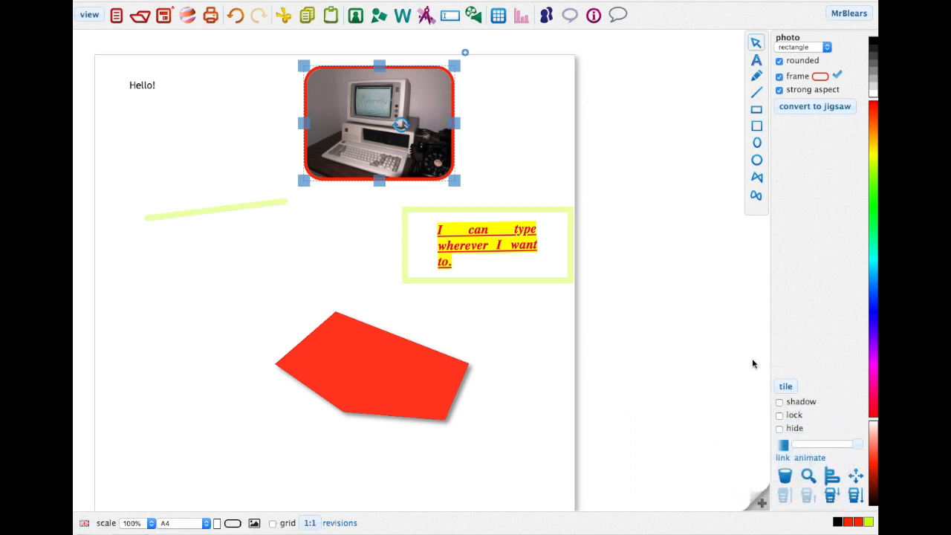
Step: Insert a rounded rectangle from the shape library between the light green line and the red five-sided shape
left_click(381, 21)
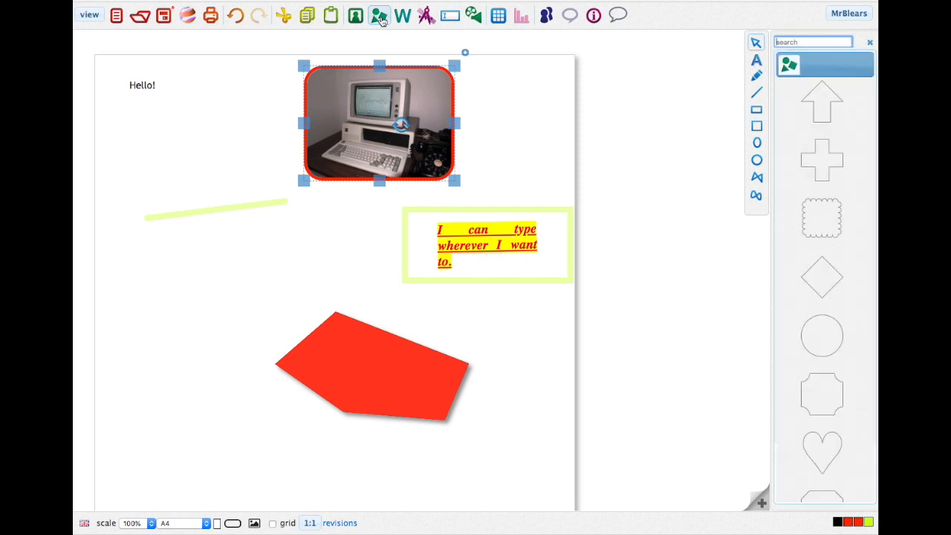
scroll(827, 205, "down", 5)
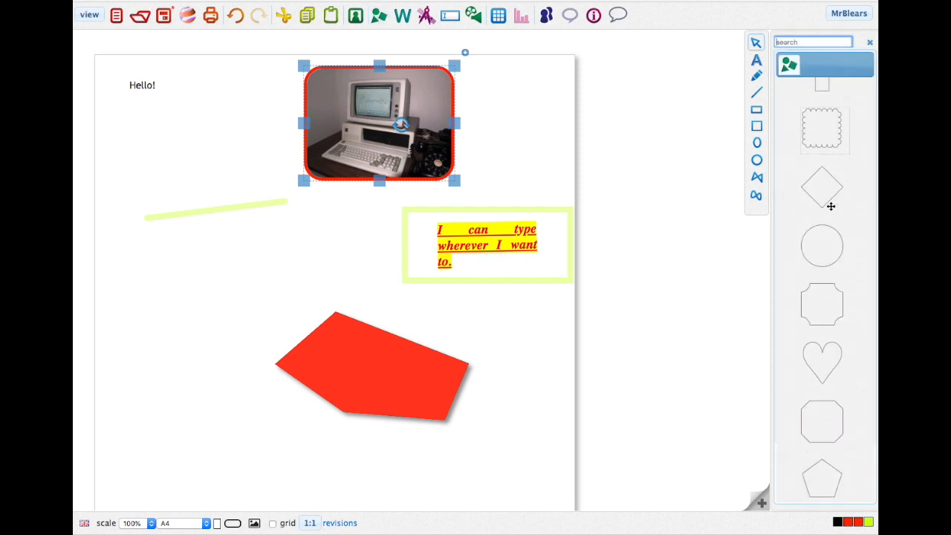
scroll(831, 206, "down", 5)
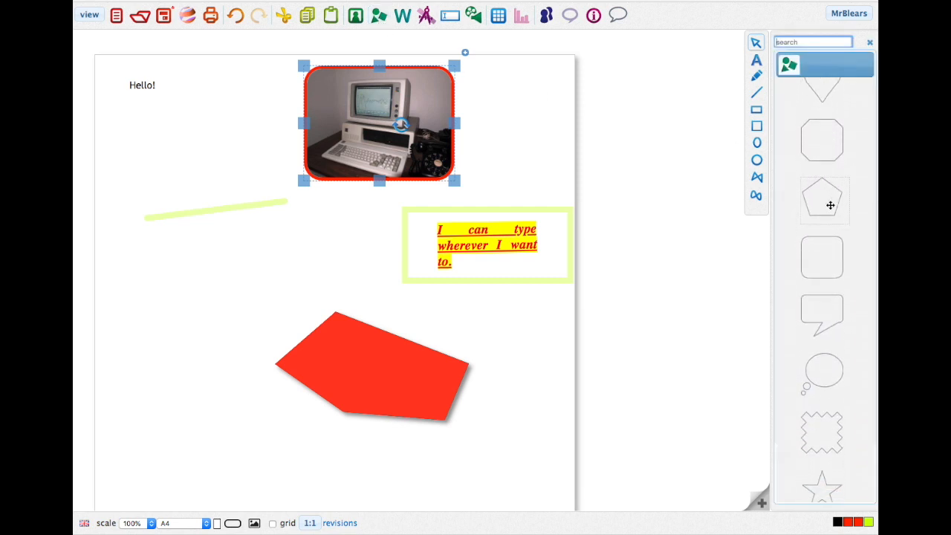
left_click_drag(817, 224, 350, 305)
left_click(253, 261)
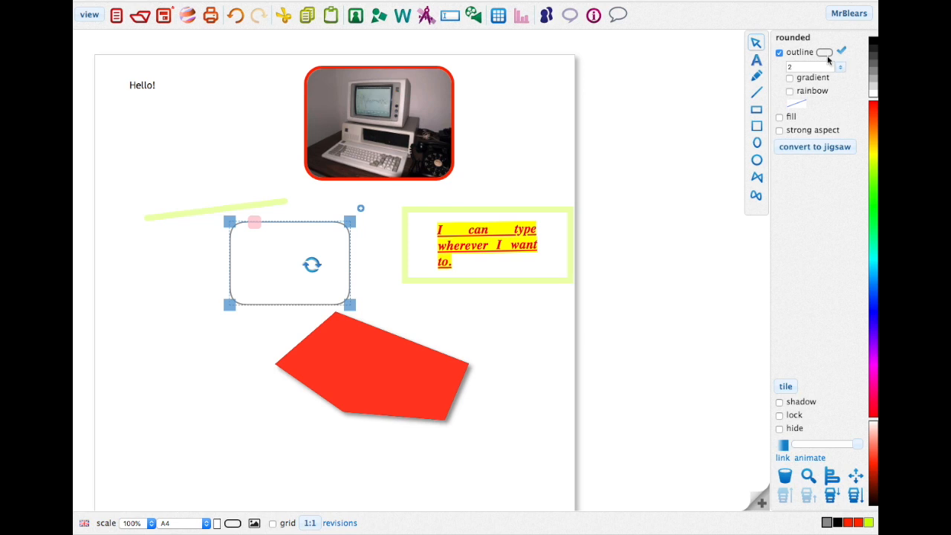
Step: Try rainbow and red outlines on the rounded rectangle, then set its outline colour to light green
left_click(789, 91)
left_click(789, 92)
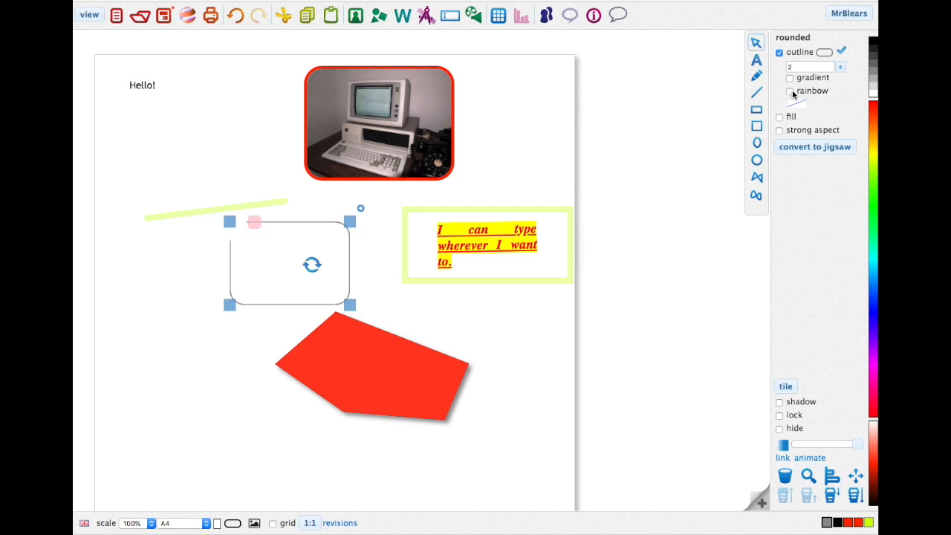
left_click(874, 113)
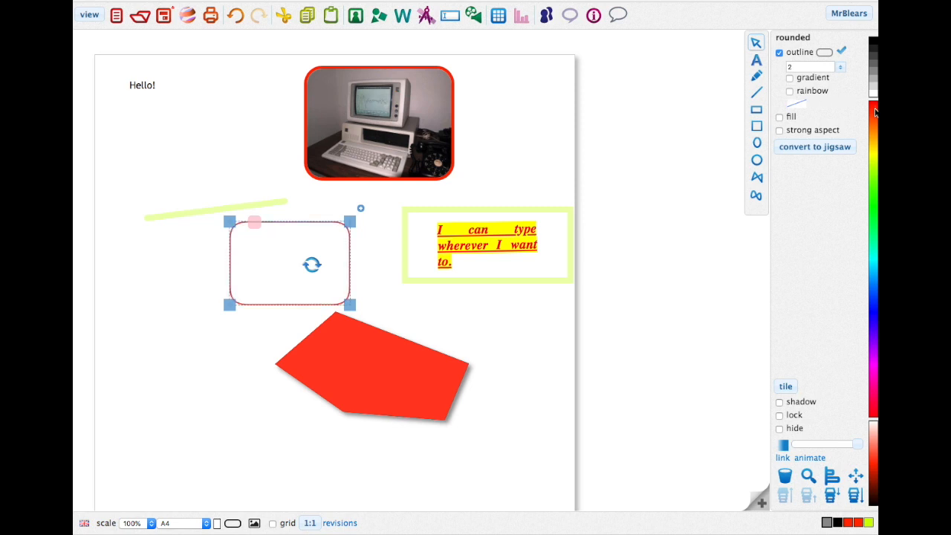
left_click(875, 174)
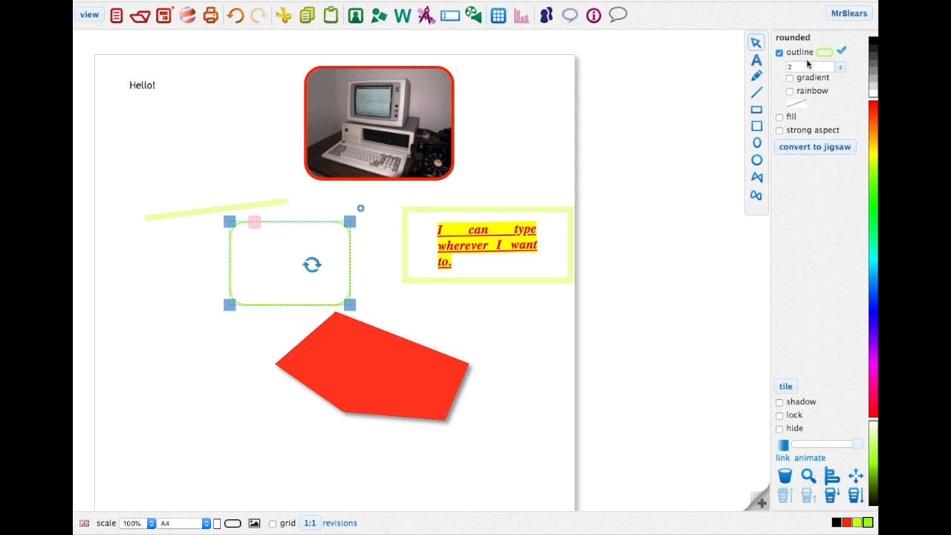
Step: Browse the personal, library and shared word lists, then close the word lists
left_click(399, 17)
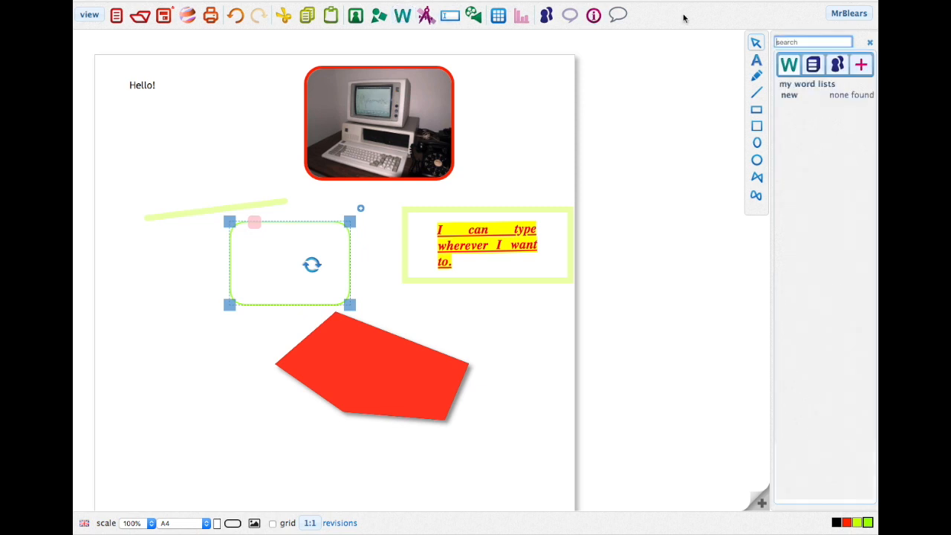
left_click(811, 66)
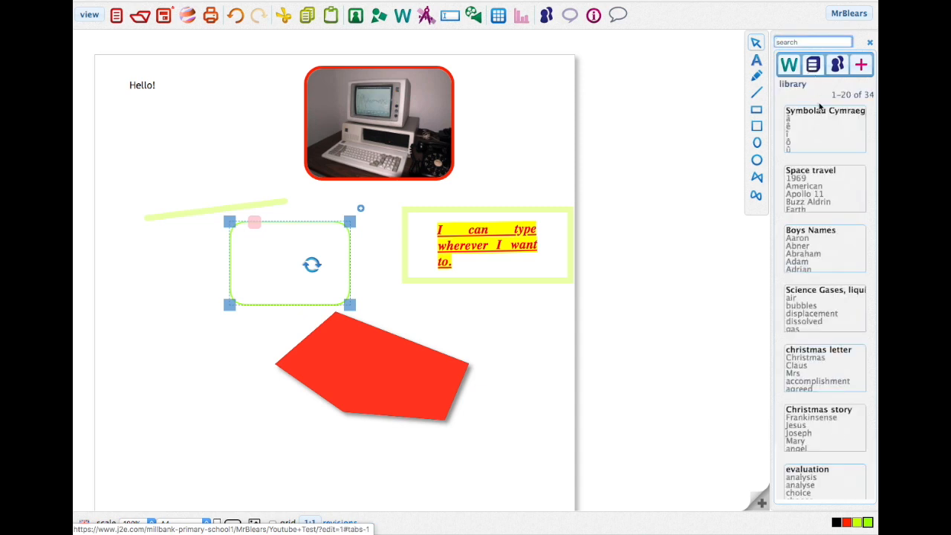
scroll(826, 112, "down", 5)
scroll(832, 119, "down", 8)
scroll(831, 116, "down", 7)
scroll(831, 115, "down", 5)
scroll(831, 117, "down", 3)
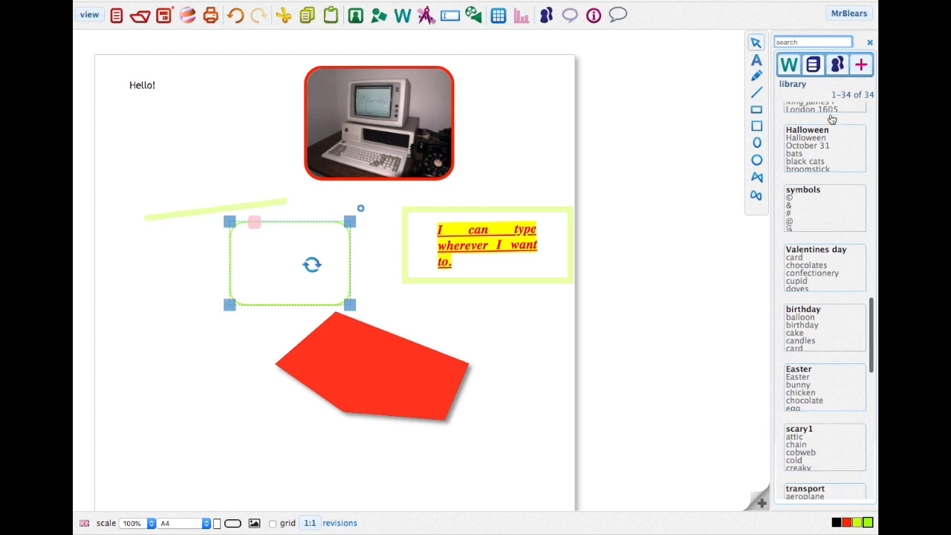
left_click(837, 66)
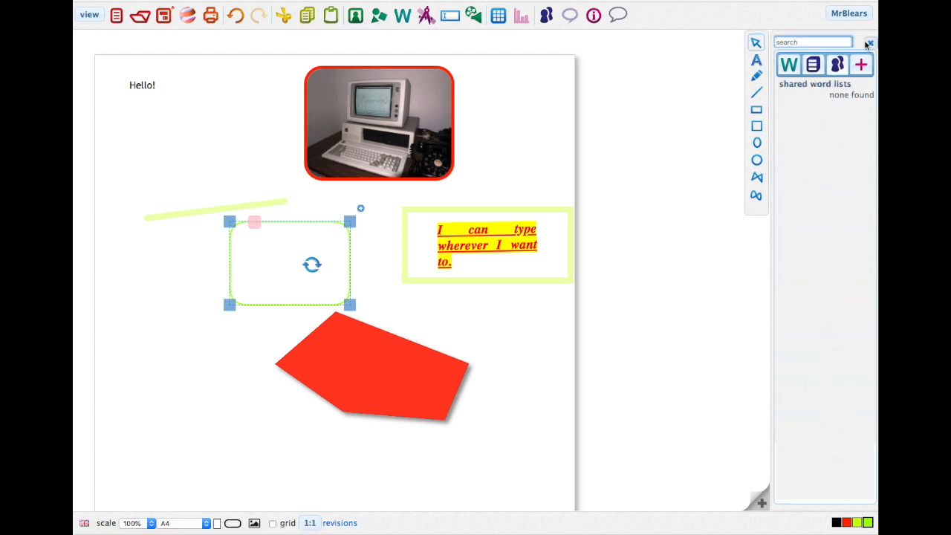
left_click(867, 43)
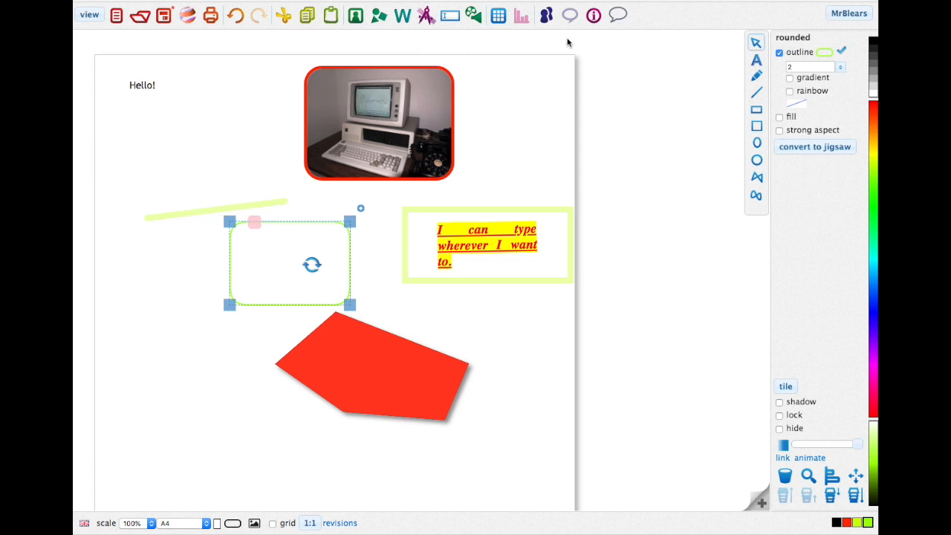
Step: Add a ruler and rotate it to lie along the upper sloping edge of the red five-sided shape, with zero at its top corner
left_click(425, 15)
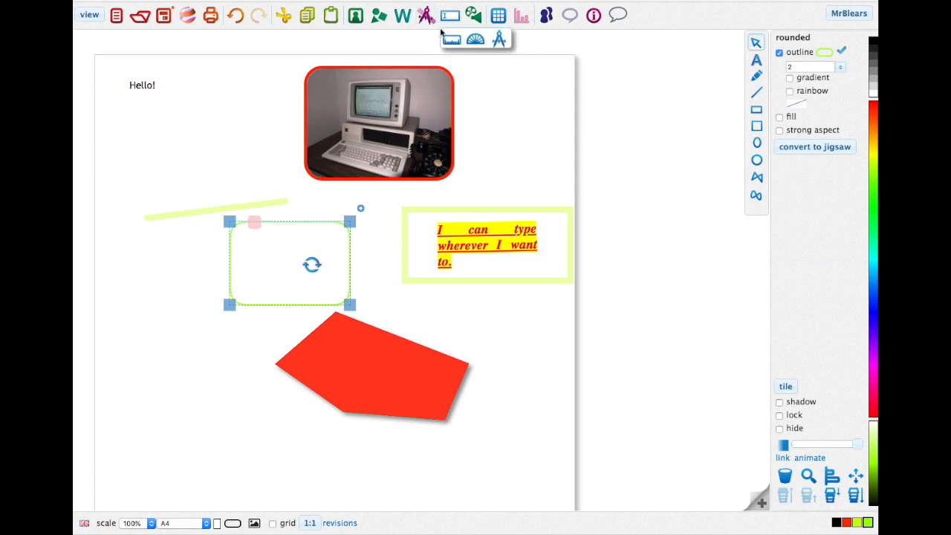
left_click(452, 39)
left_click_drag(341, 89, 479, 384)
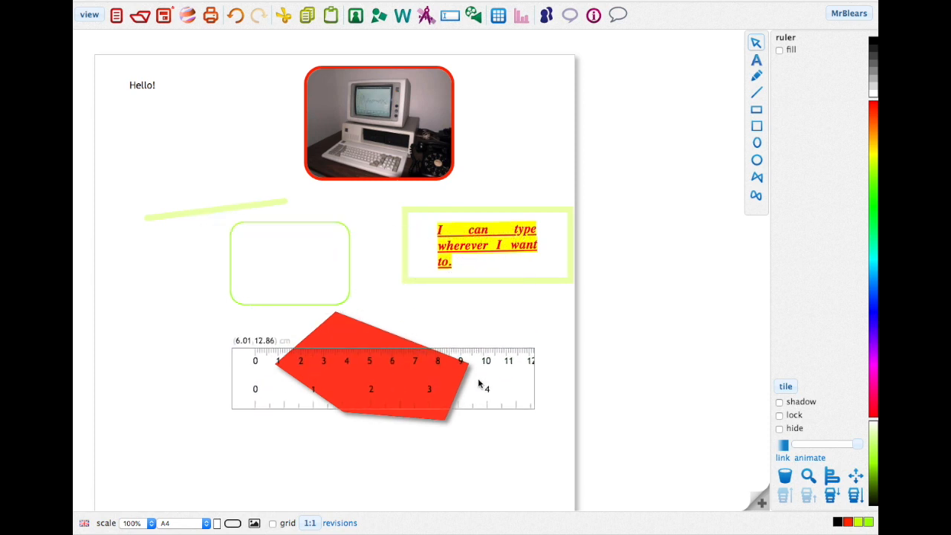
left_click_drag(405, 382, 464, 395)
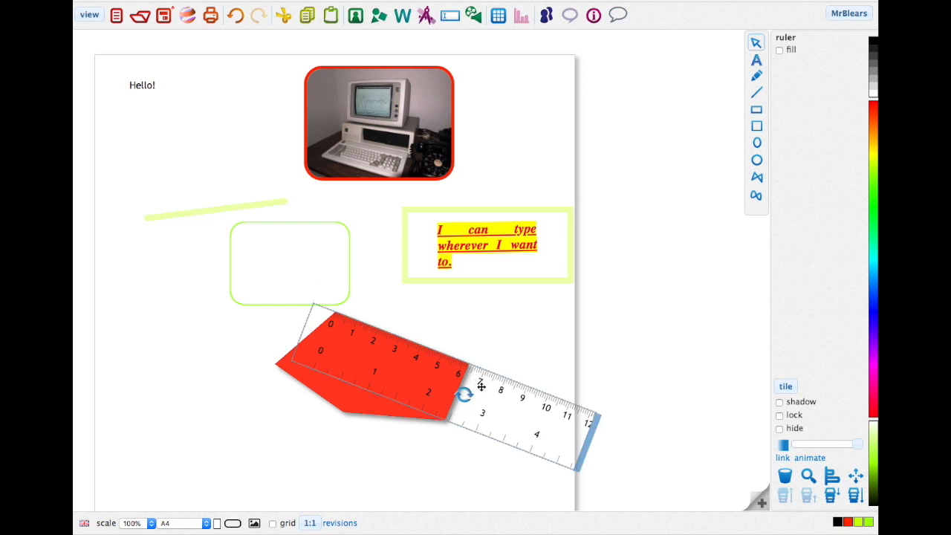
right_click(481, 387)
left_click(481, 384)
Step: Undo the latest ruler actions until the ruler is removed from the page
left_click(425, 17)
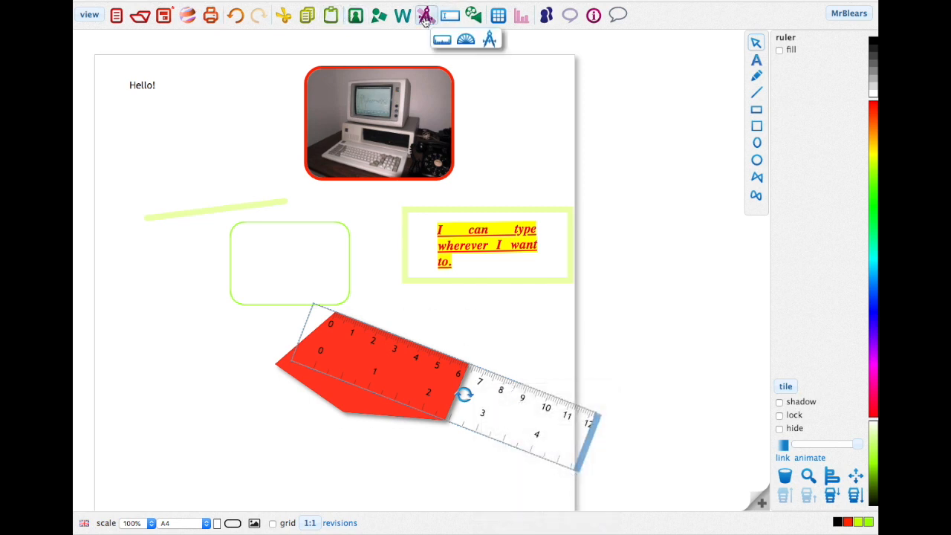
left_click(230, 16)
left_click(230, 16)
left_click(230, 15)
left_click(230, 15)
left_click(230, 15)
left_click(230, 15)
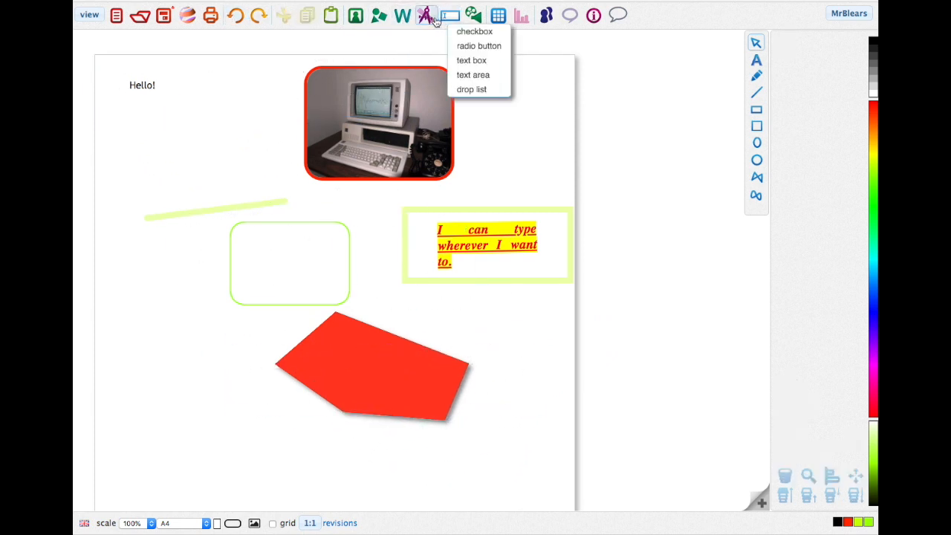
Step: Add a radio button beside the computer picture, moving its send button off the page and closing the form elements palette
mouse_move(433, 21)
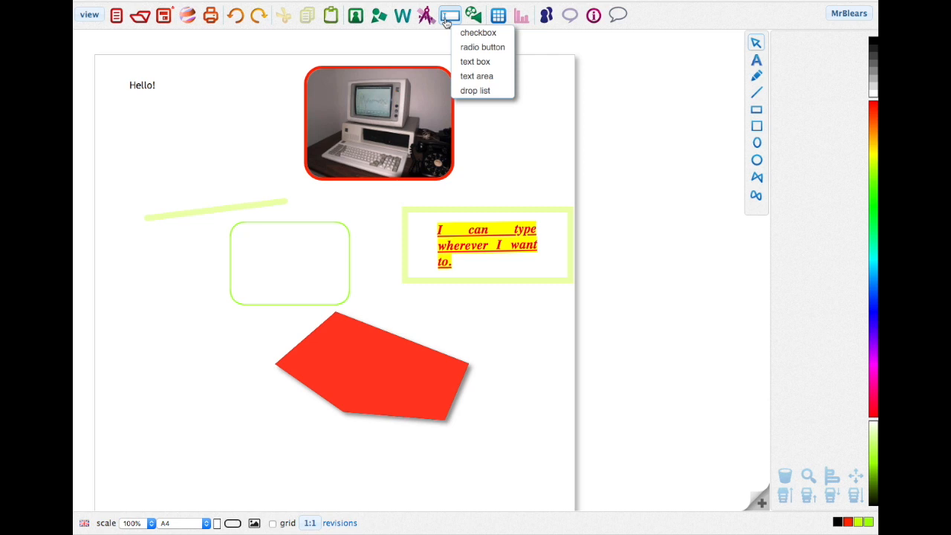
left_click(467, 47)
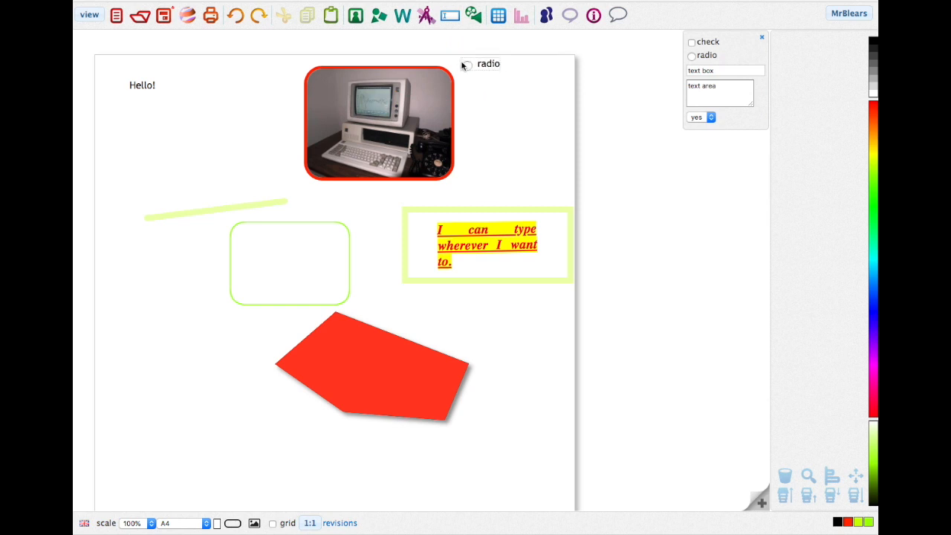
left_click(460, 79)
left_click(497, 111)
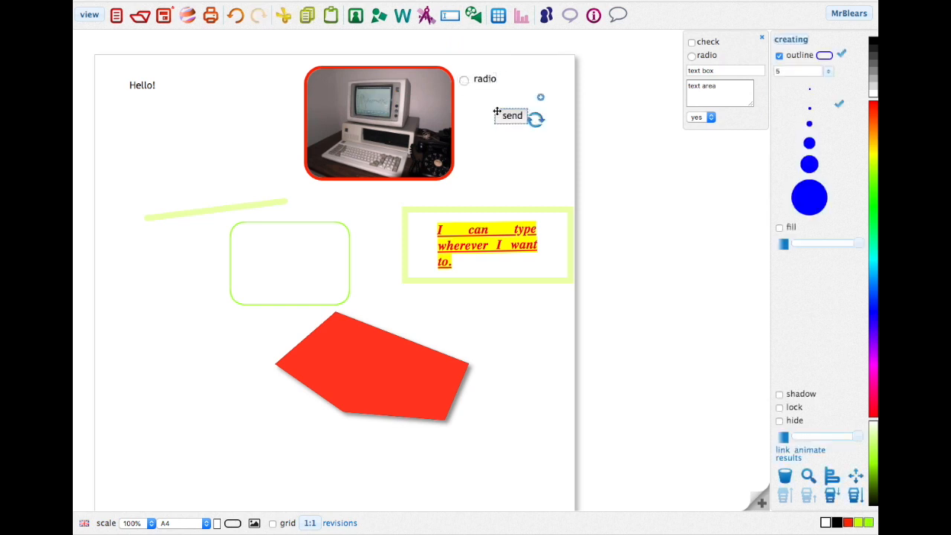
mouse_move(497, 111)
left_mouse_down()
mouse_move(691, 35)
mouse_move(732, 46)
mouse_move(766, 37)
mouse_move(740, 36)
mouse_move(678, 64)
left_mouse_up()
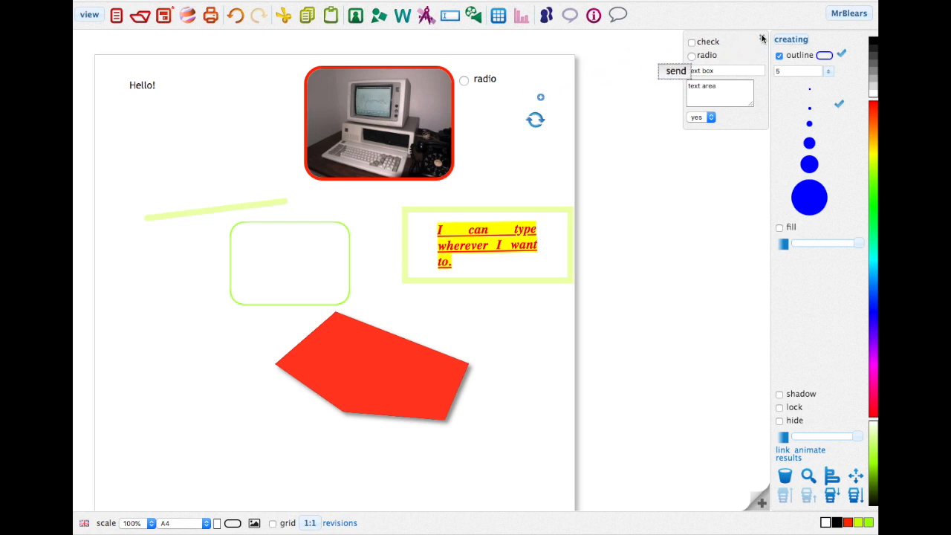
left_click(762, 37)
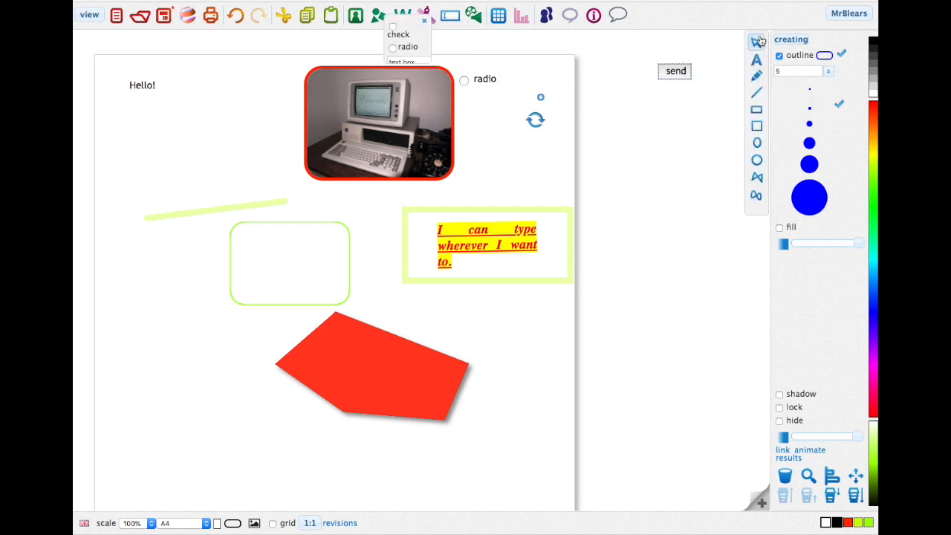
Step: Open the video/sound/embed dialog, move the send button farther off the page, and close the dialog without entering anything
left_click(473, 15)
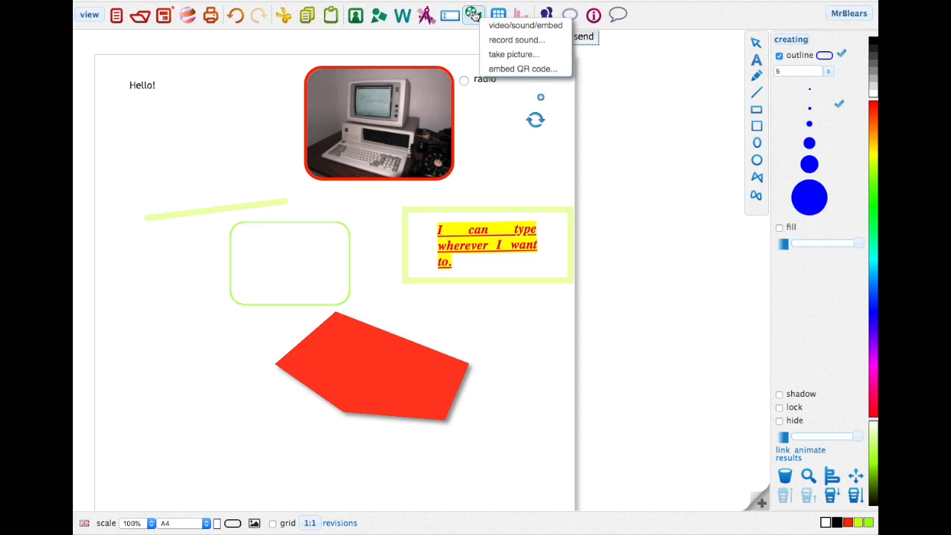
left_click(512, 27)
left_click_drag(569, 32, 572, 99)
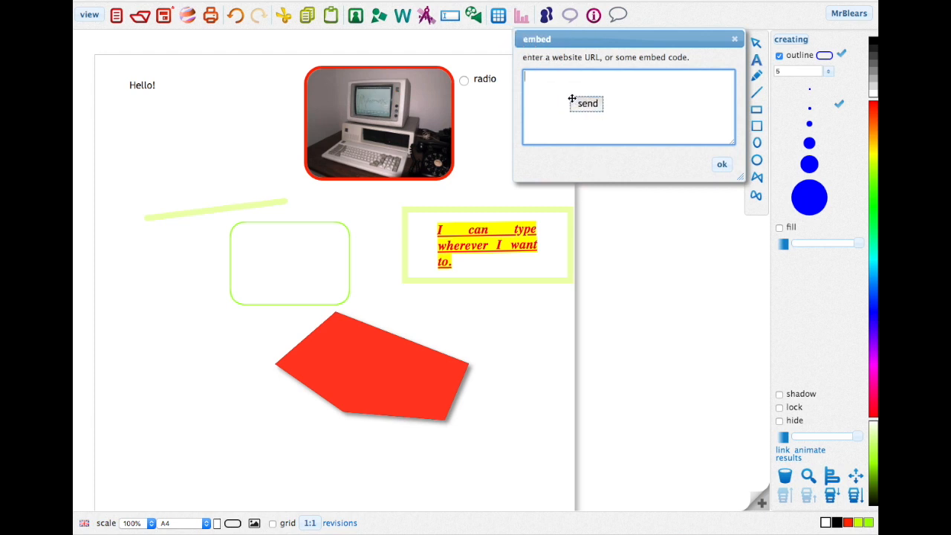
left_click_drag(572, 99, 721, 168)
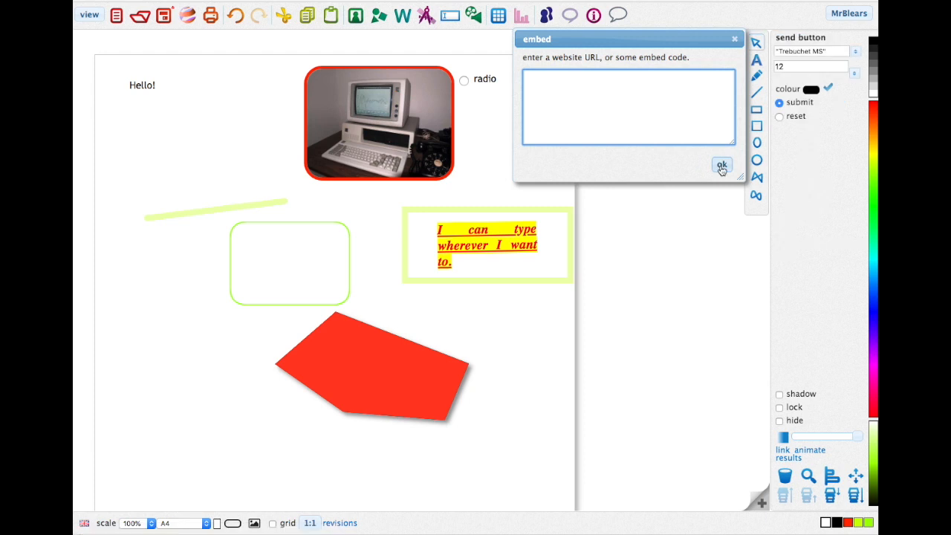
left_click(721, 165)
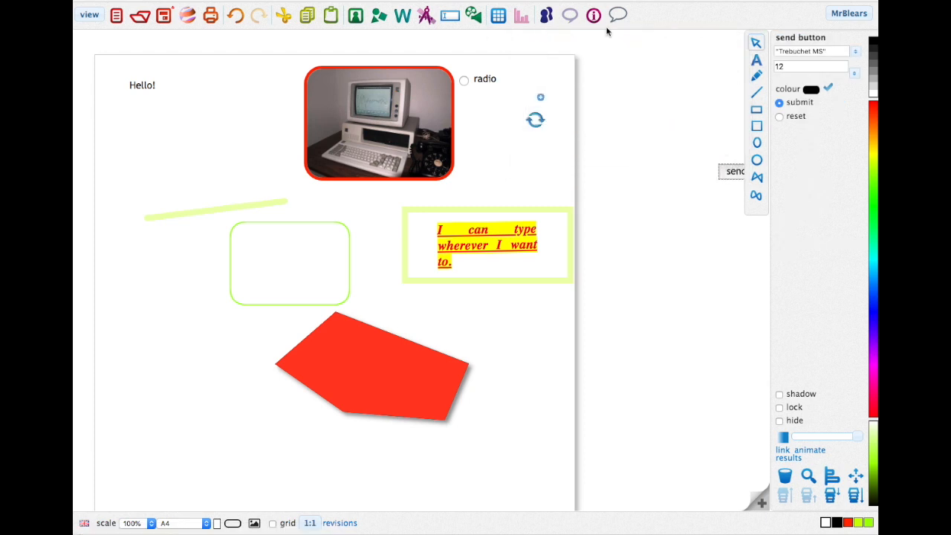
Step: Insert a table with 3 columns and 2 rows below the Hello! text and download it as a CSV file
left_click(503, 84)
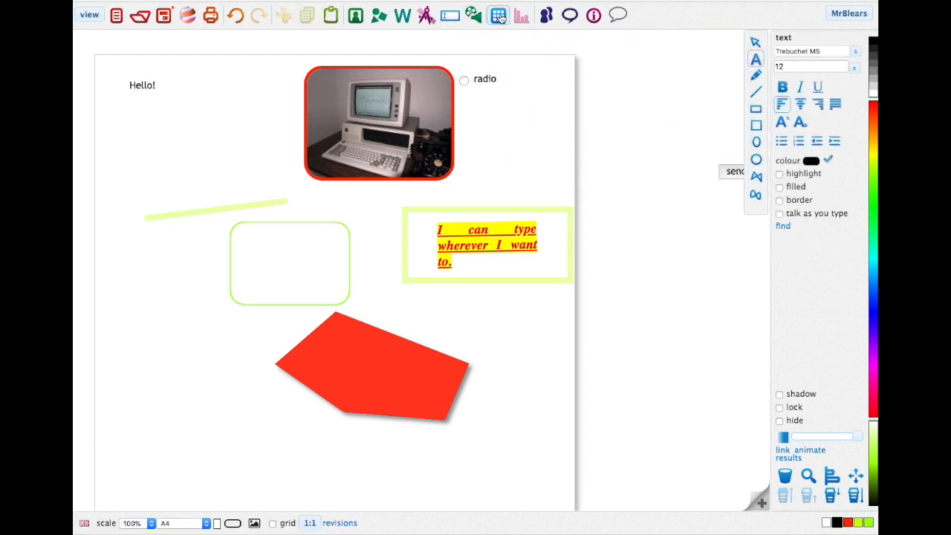
left_click(499, 16)
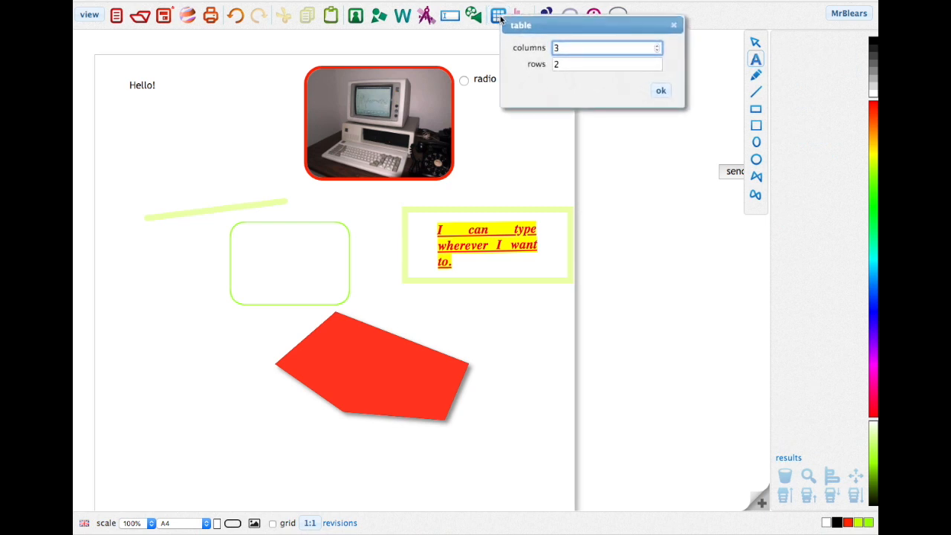
left_click(661, 91)
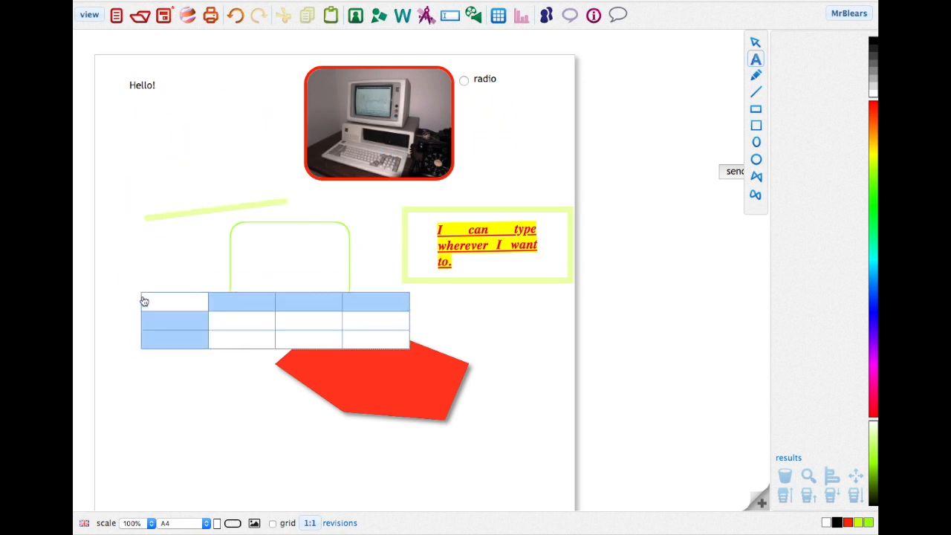
left_click(124, 119)
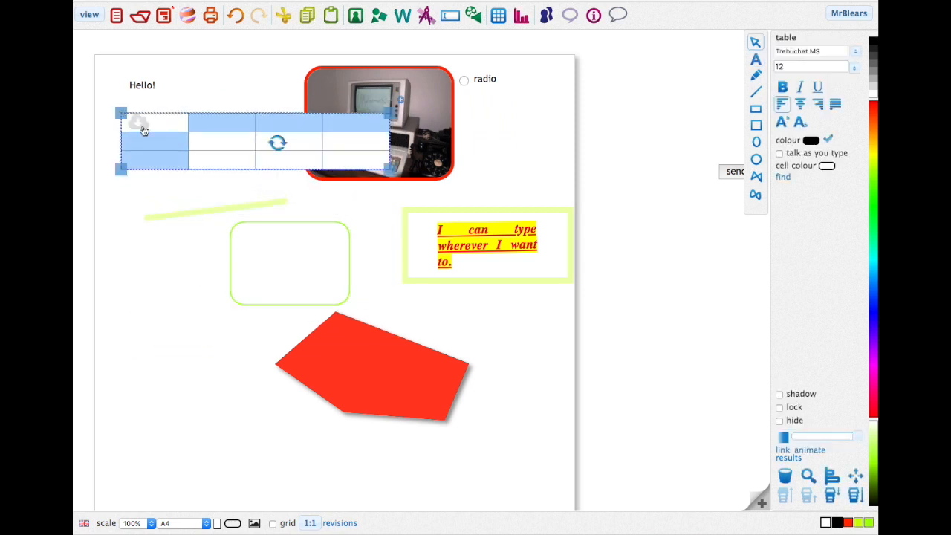
left_click(139, 123)
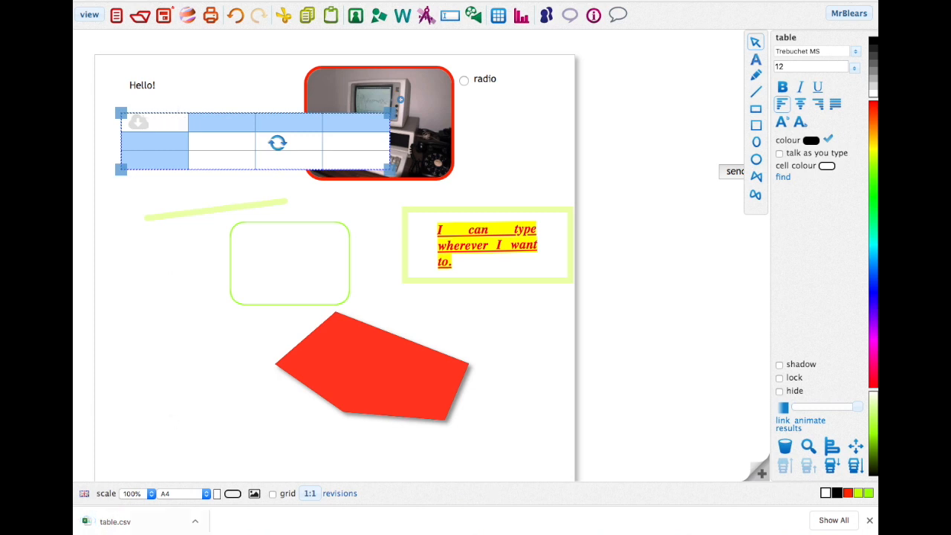
left_click(869, 520)
Step: Try a column chart titled "Tech Chart" from the empty table, placed below it, and delete the chart
left_click(522, 16)
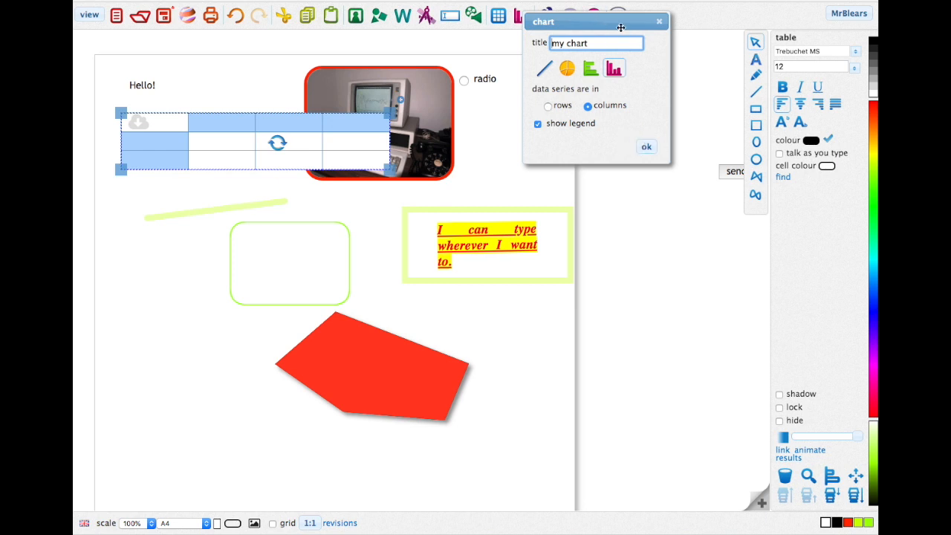
type("Tech Chart")
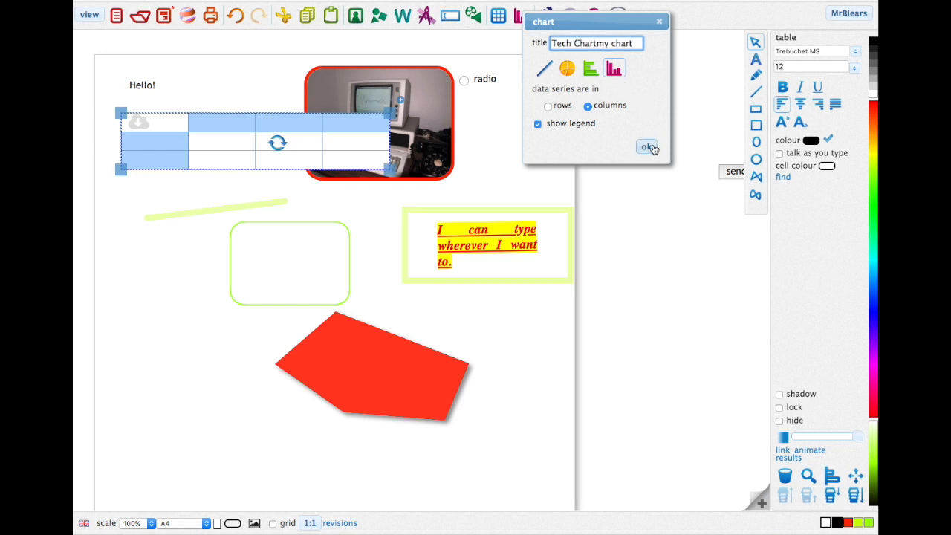
left_click_drag(633, 43, 598, 44)
key("BackSpace")
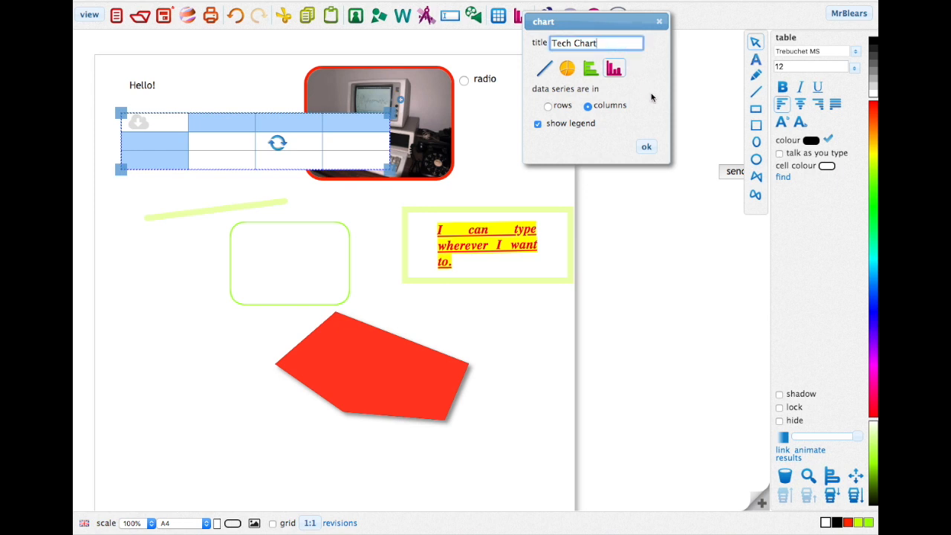
left_click(648, 146)
left_click_drag(650, 141, 172, 191)
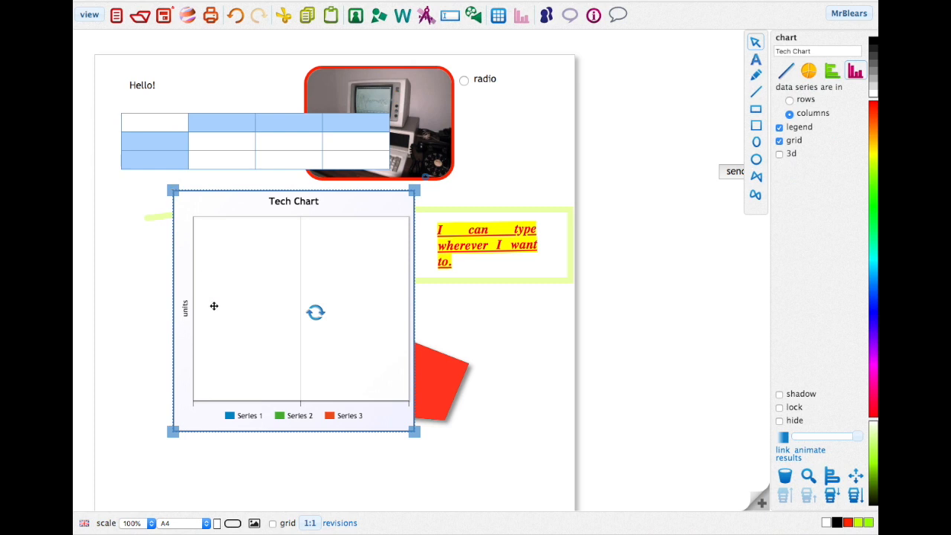
double_click(242, 422)
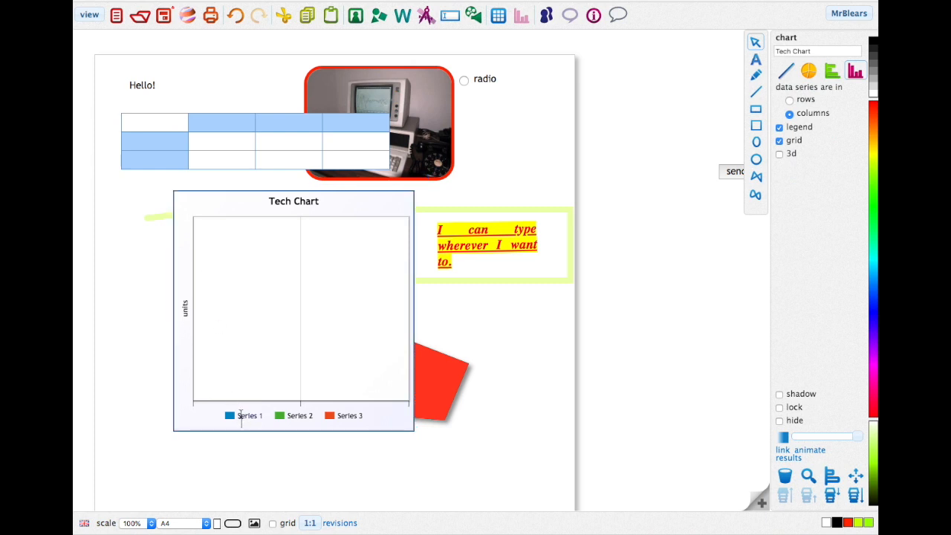
left_click(272, 196)
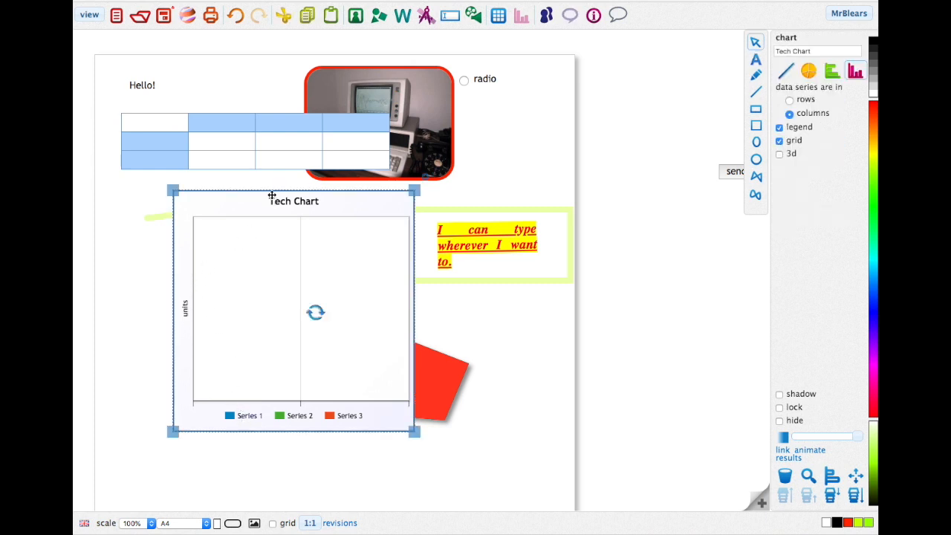
key("Delete")
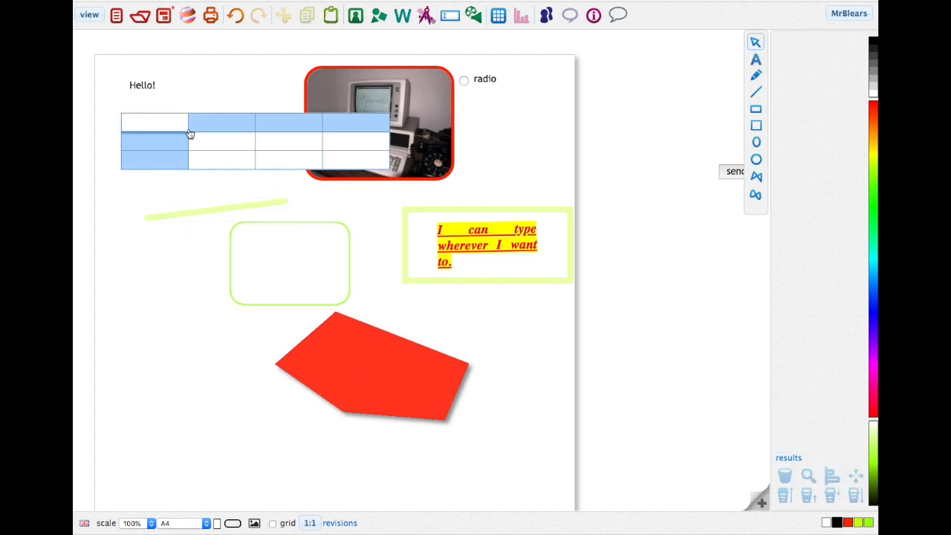
Step: Label the table's column headings Tablet, Laptop and Desktop
left_click(218, 139)
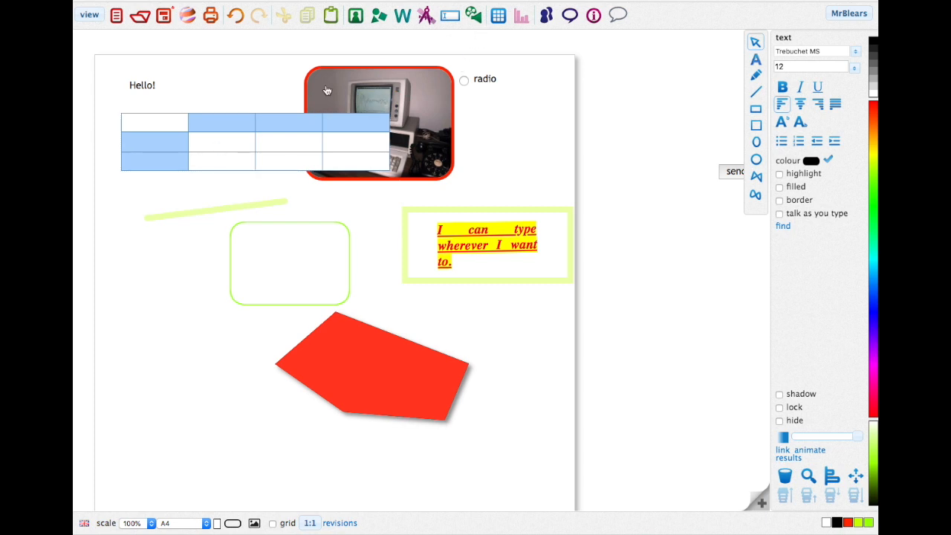
left_click(233, 121)
left_click(234, 121)
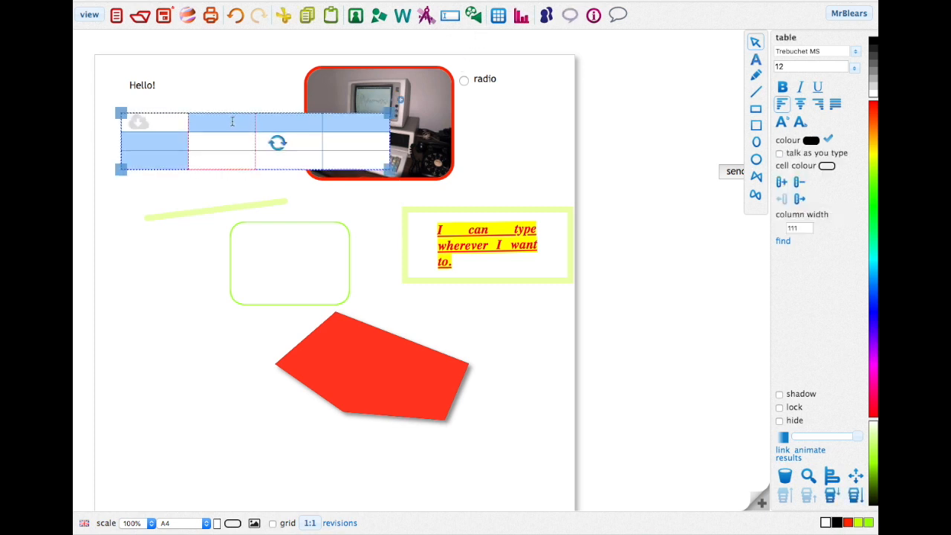
left_click(232, 121)
type("Tablet")
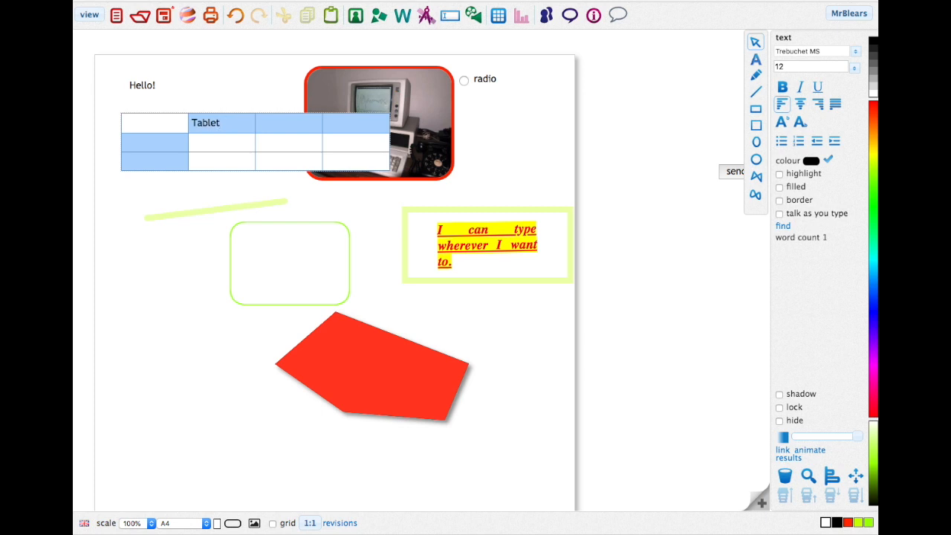
left_click(282, 123)
type("Laptop")
left_click(348, 125)
type("Desktop")
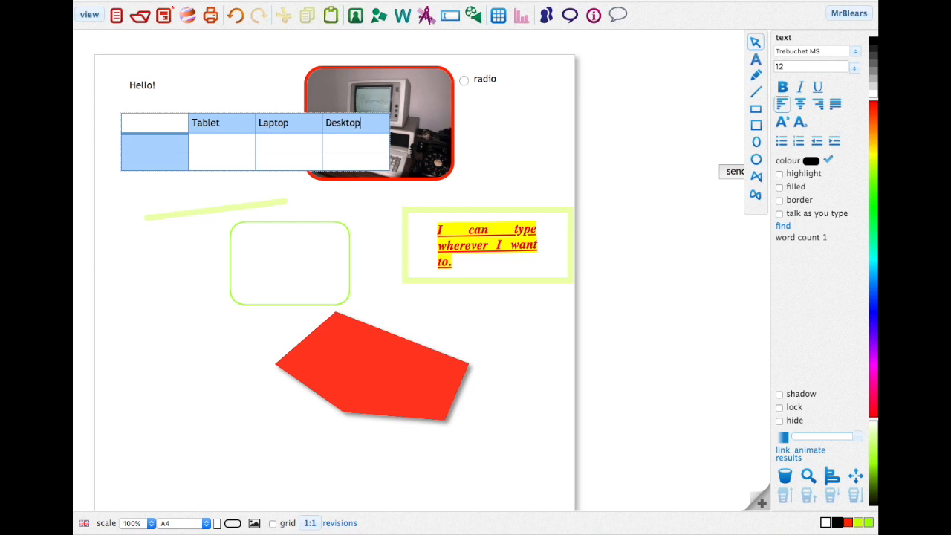
Step: Label the table's rows Year 3 and Year 4
left_click(170, 144)
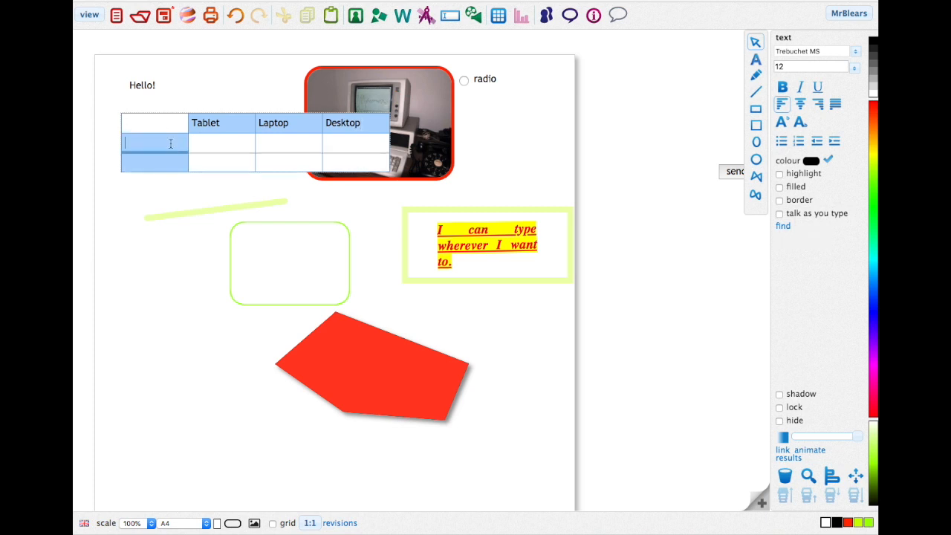
type("Year 3")
left_click(134, 156)
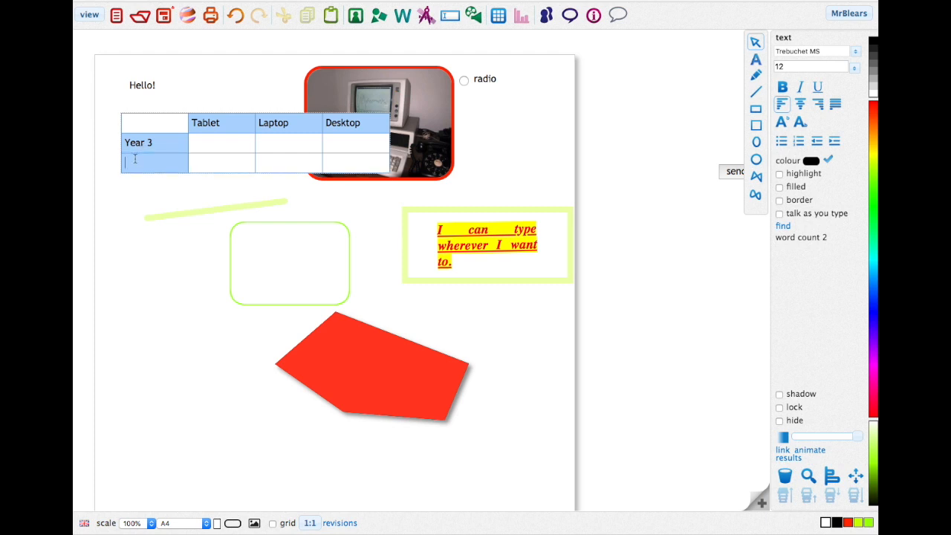
type("Year")
Step: Enter 3, 4, 1 in the Year 3 row and 5, 2, 4 in the Year 4 row, and move the table slightly down
type("3")
type("1")
type("5")
left_click(291, 161)
type("2")
left_click(368, 161)
type("4")
left_click_drag(131, 123, 125, 149)
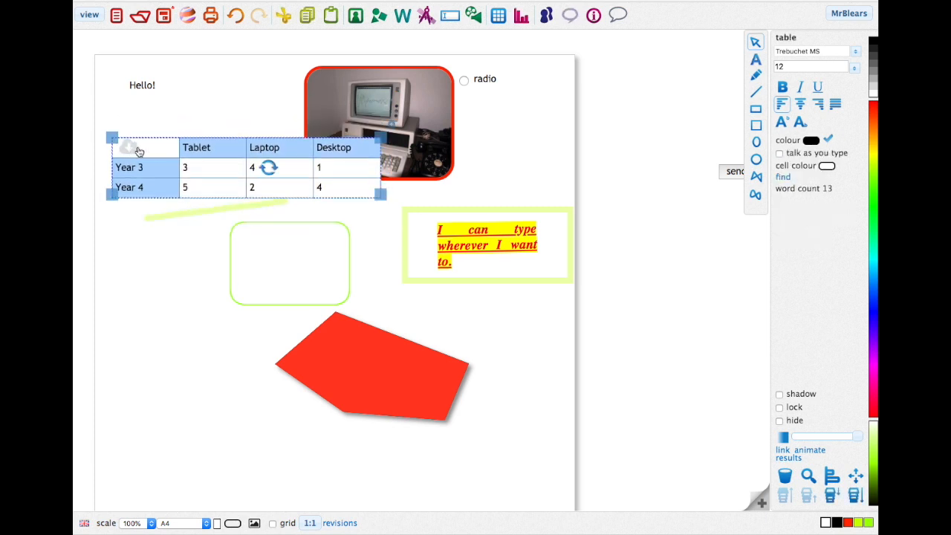
Step: Create a column chart from the filled table with the data series in rows and place it just below the table
left_click(520, 15)
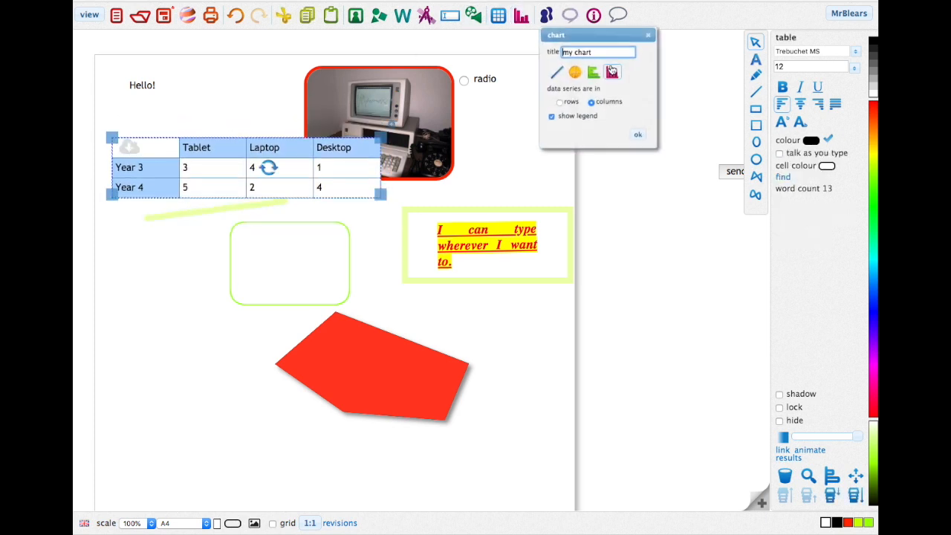
left_click(613, 69)
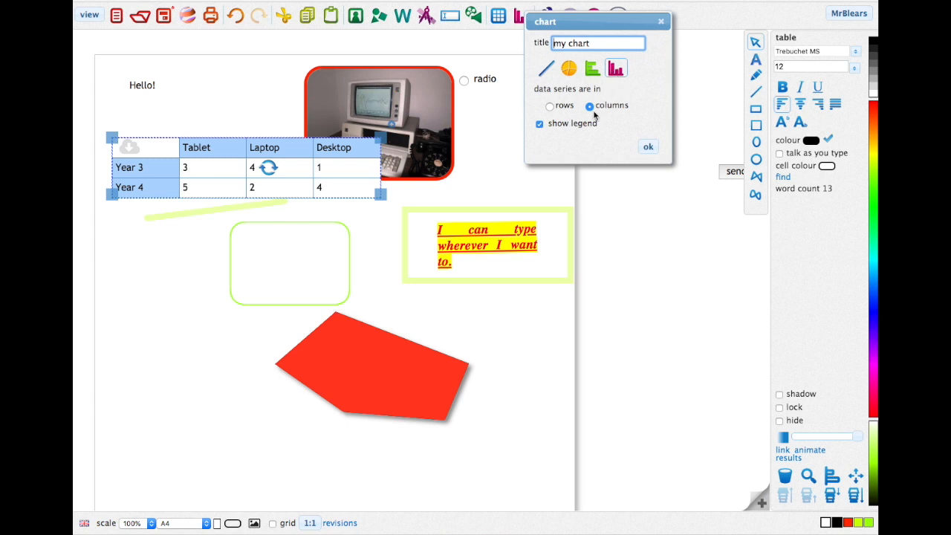
left_click(548, 107)
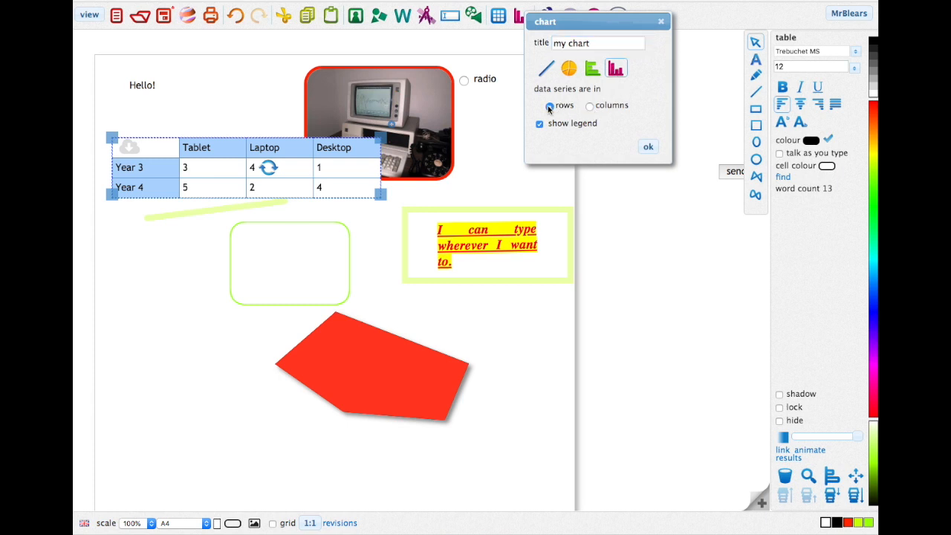
left_click(647, 147)
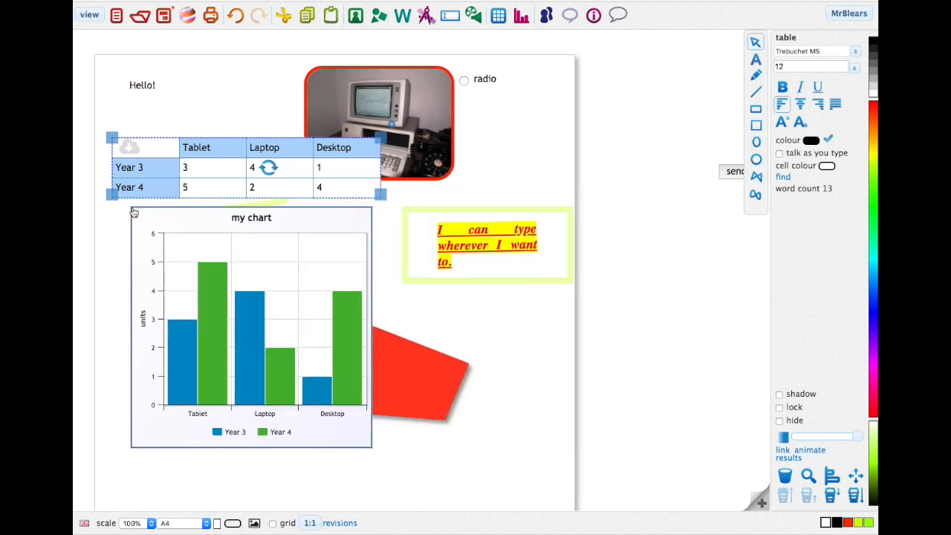
left_click(133, 213)
left_click(252, 221)
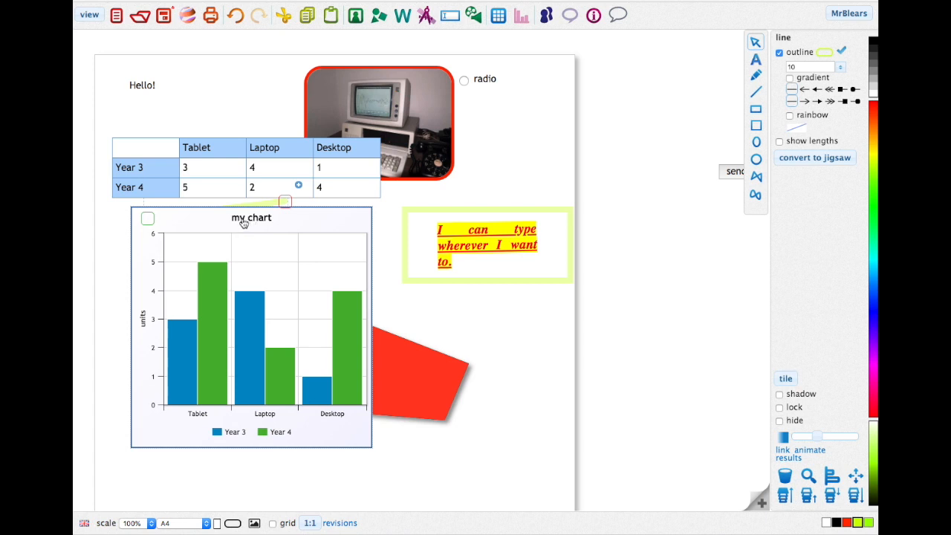
Step: Move the chart slightly down and set the file's sharing to publish
left_click_drag(206, 216, 205, 225)
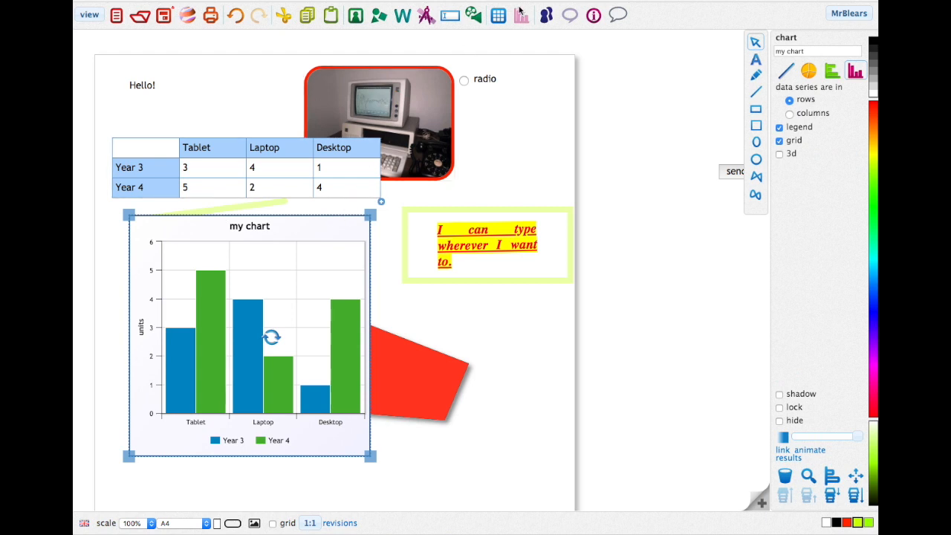
left_click(545, 15)
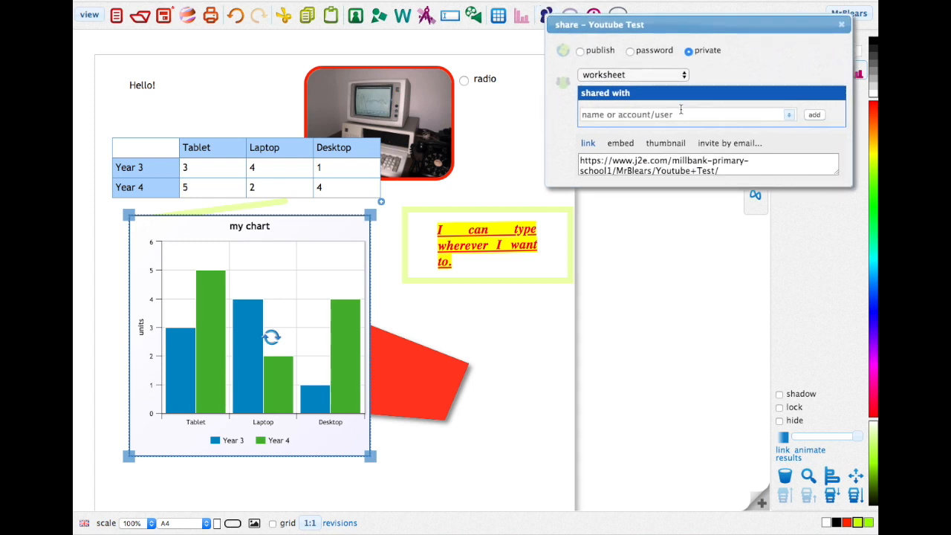
left_click(581, 52)
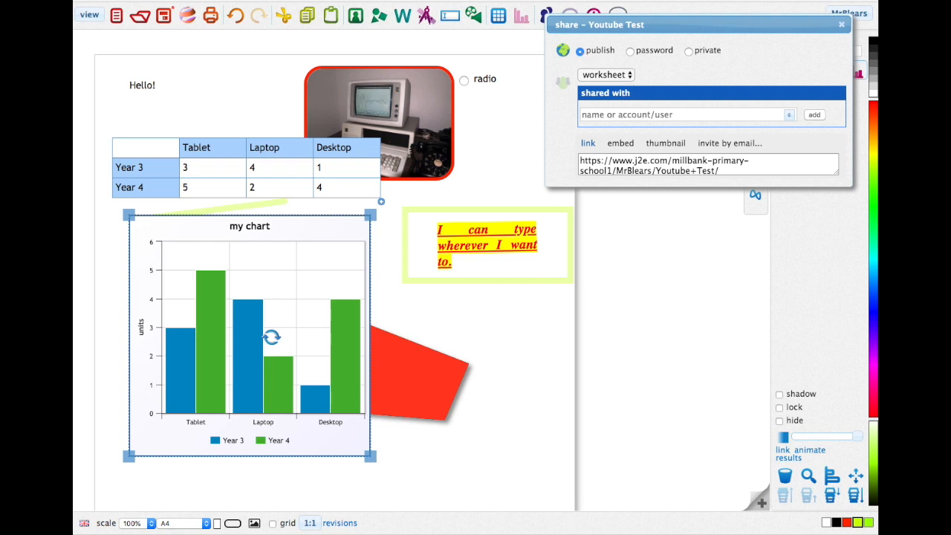
left_click(841, 26)
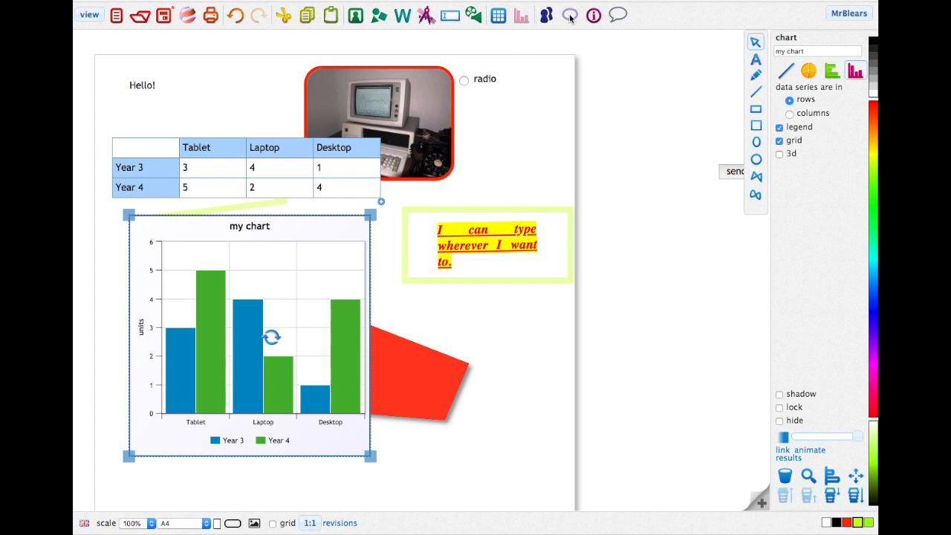
Step: View the file's message window and the about j2e information, close both and deselect the chart
left_click(616, 15)
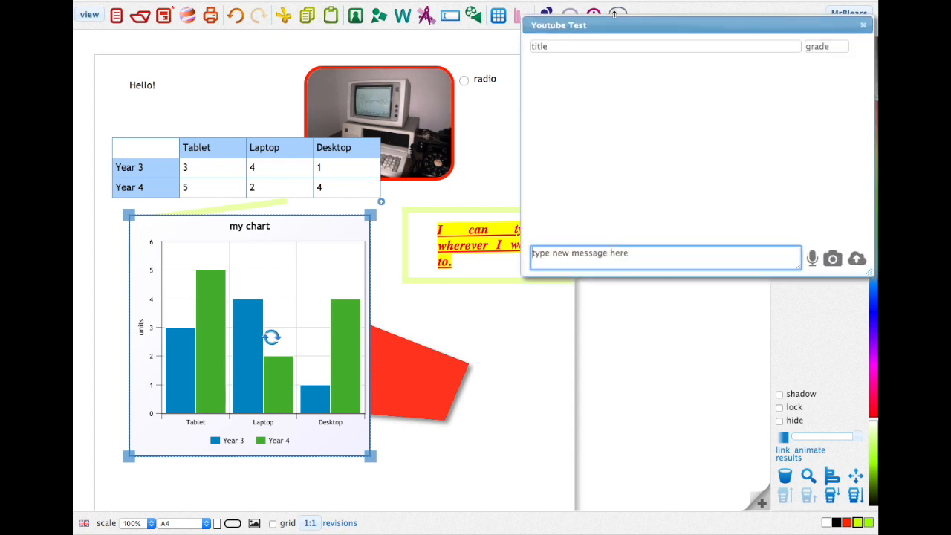
left_click(863, 26)
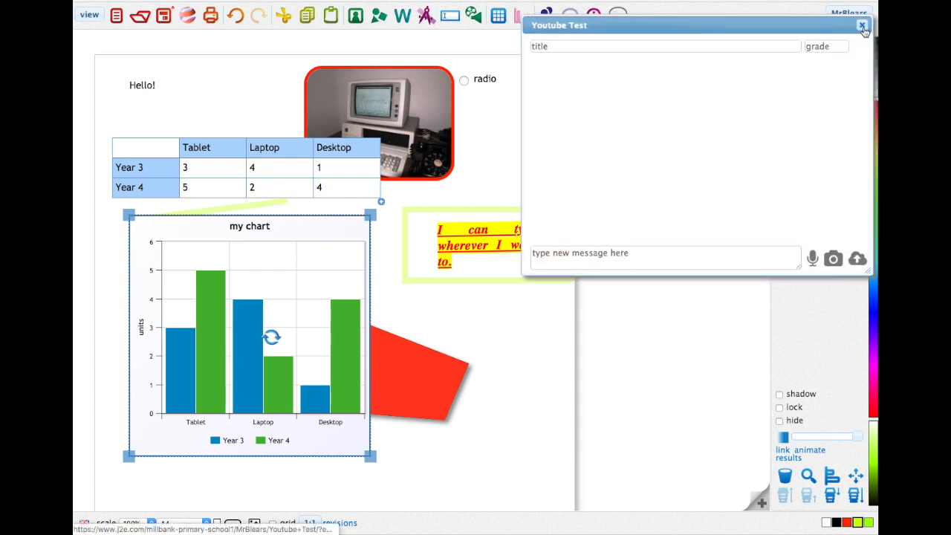
left_click(598, 20)
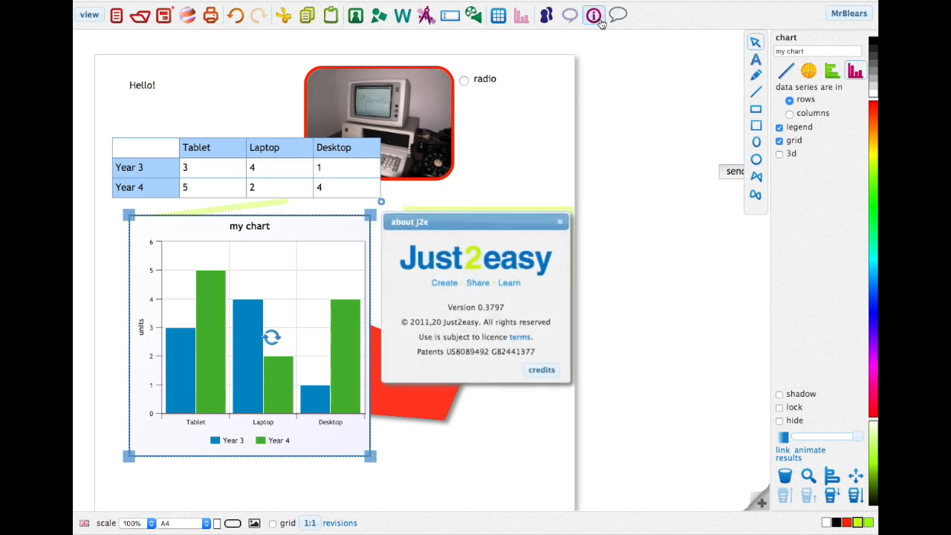
left_click(565, 216)
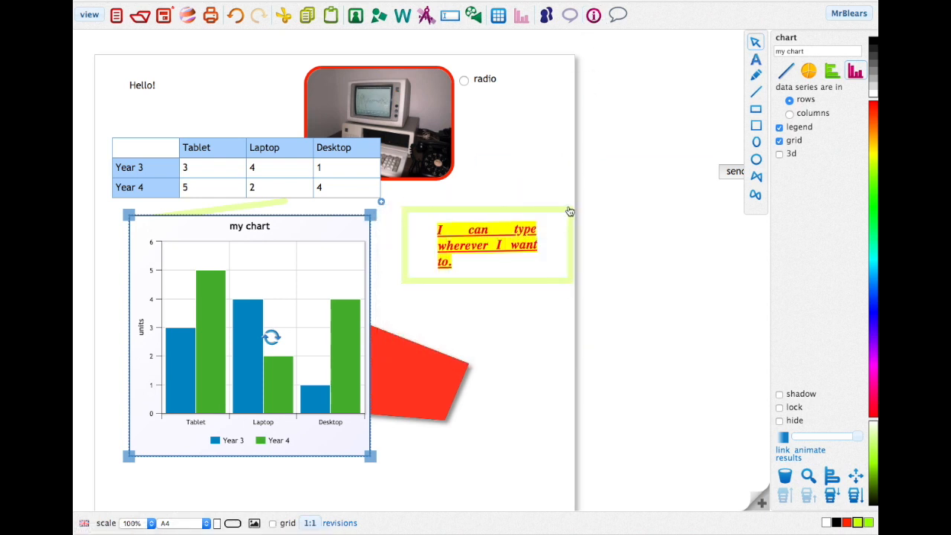
left_click(541, 336)
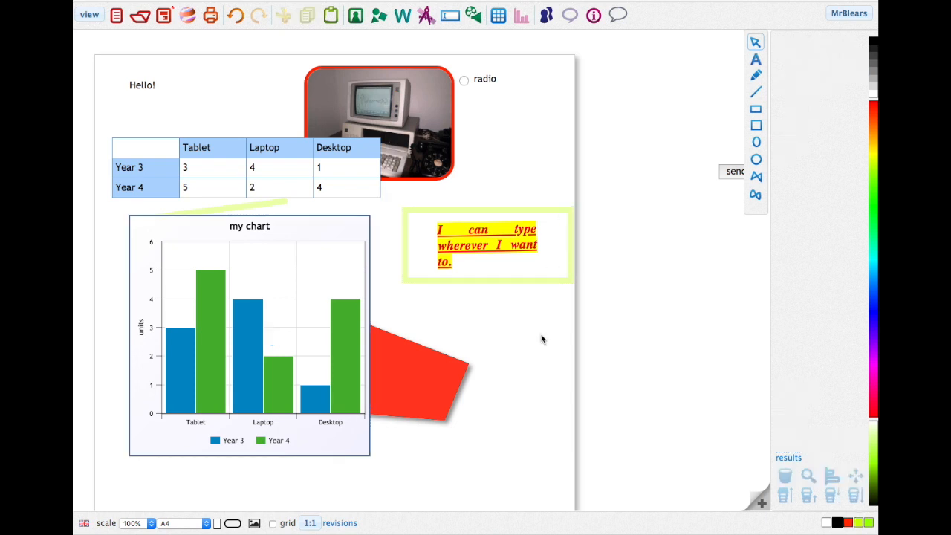
Step: Turn over to a new blank page and turn back to the first page
scroll(539, 338, "down", 7)
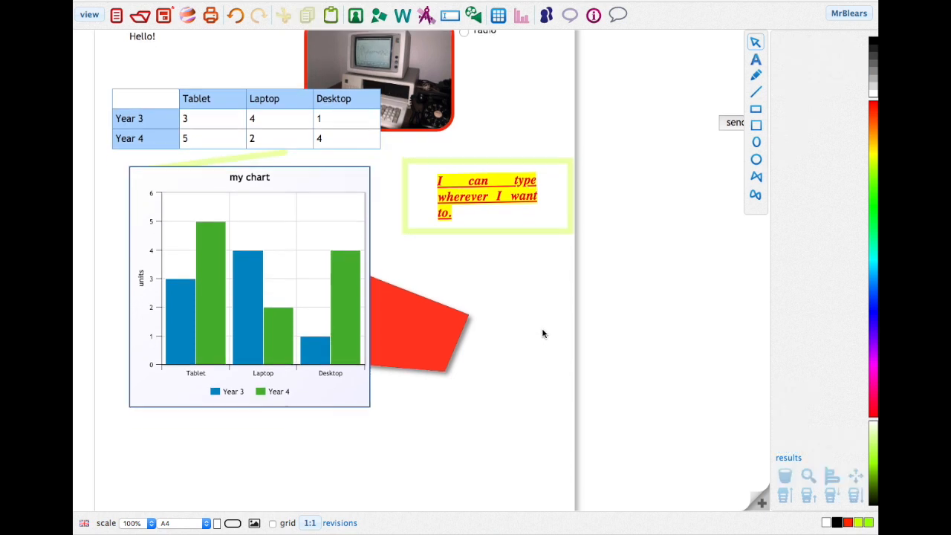
left_click_drag(759, 502, 590, 325)
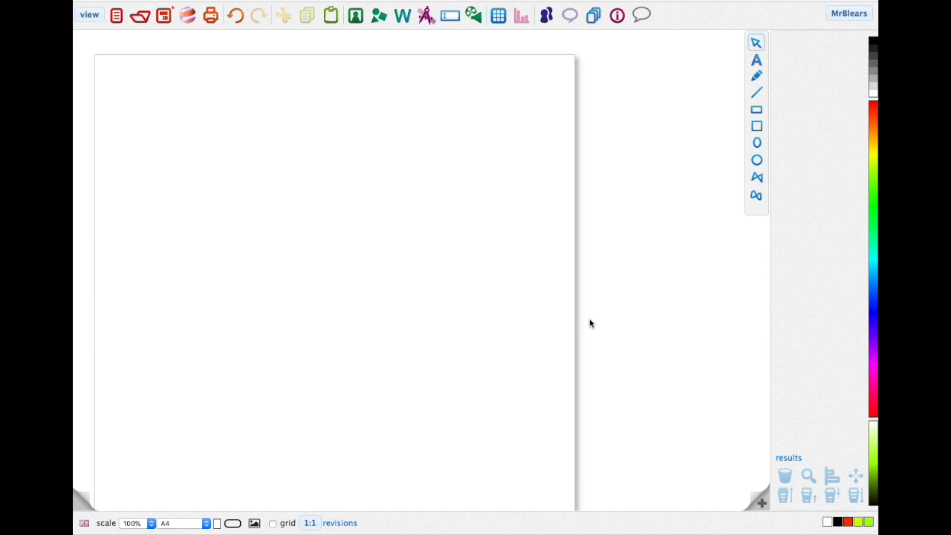
left_click_drag(80, 505, 114, 476)
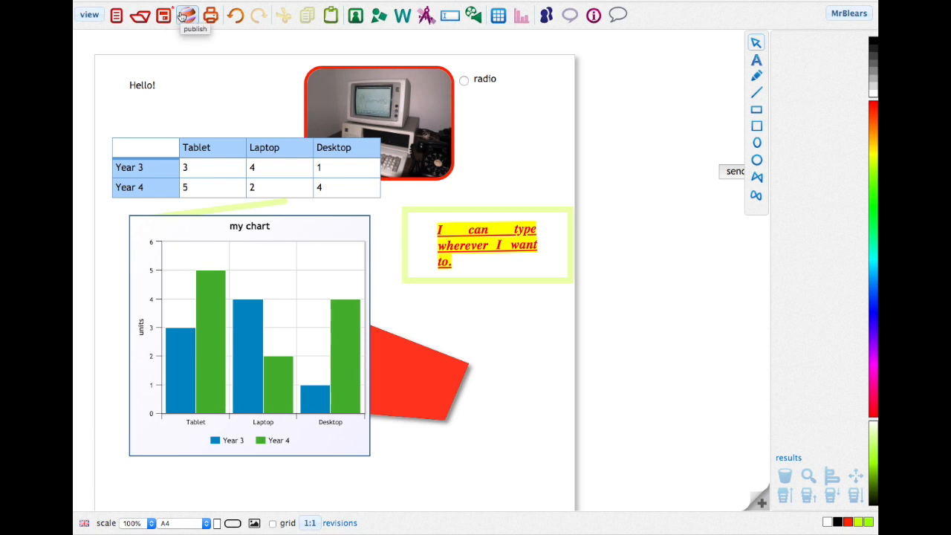
Step: Preview the finished page in view mode and return to editing
left_click(90, 16)
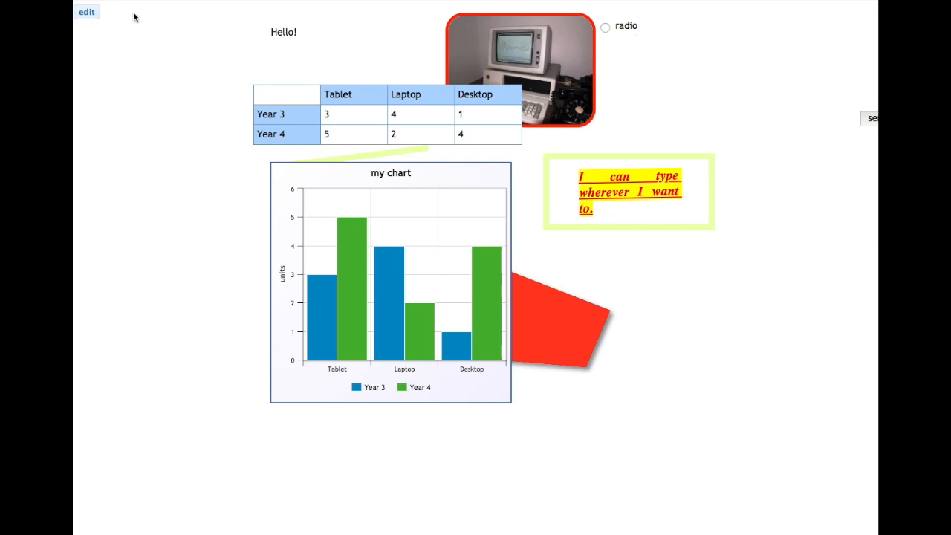
left_click(86, 11)
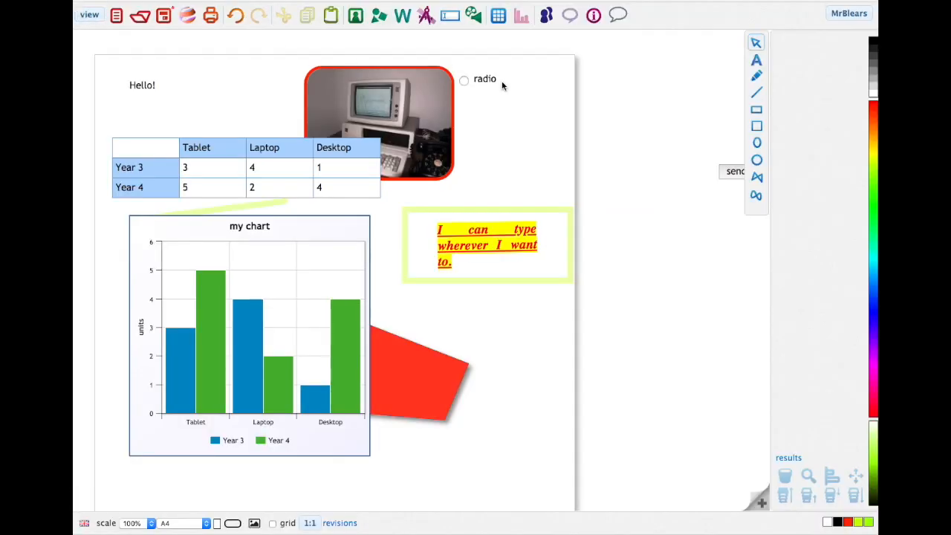